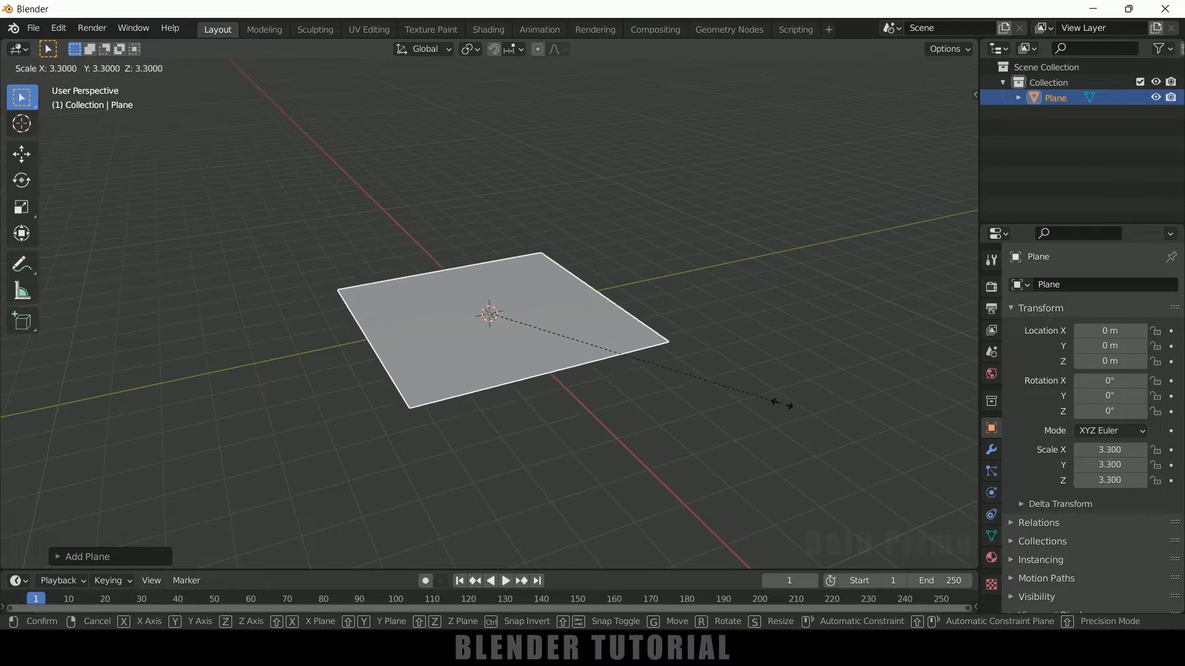
Step: Scale the plane uniformly to about 3.92, and stretch it along X to about 7.53
middle_click_drag(745, 439, 342, 405)
middle_click_drag(553, 363, 593, 333)
key("s")
key("x")
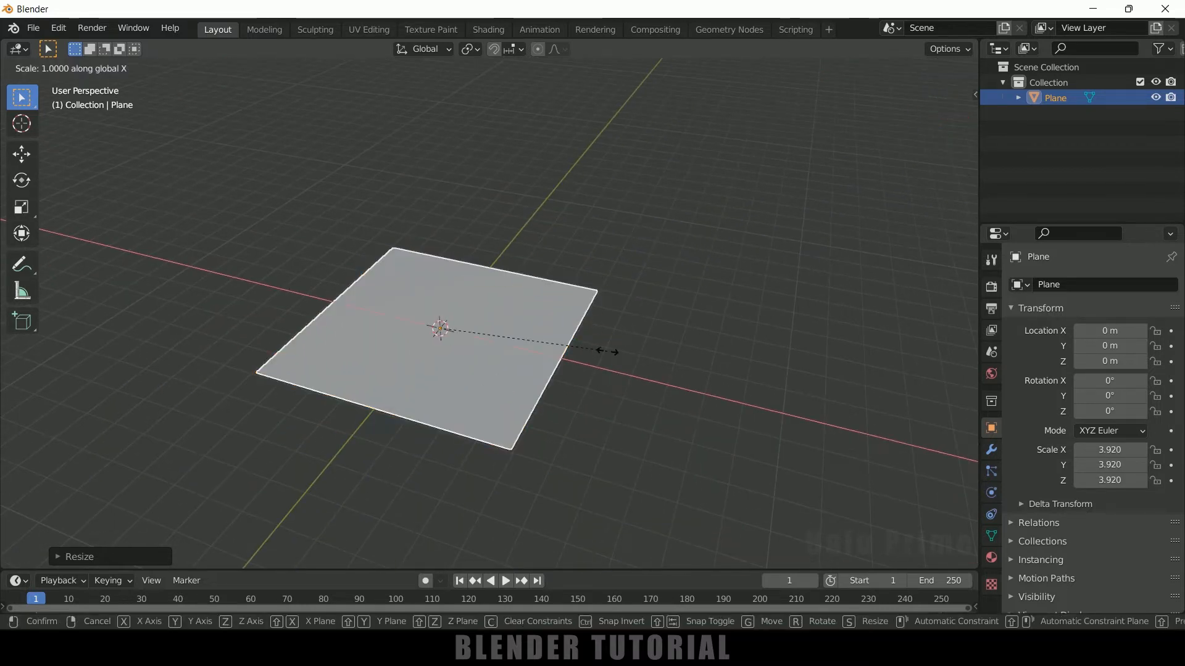
left_click(757, 394)
Step: Rotate the plane 90° about the X axis so it stands upright
middle_click_drag(714, 405, 530, 290)
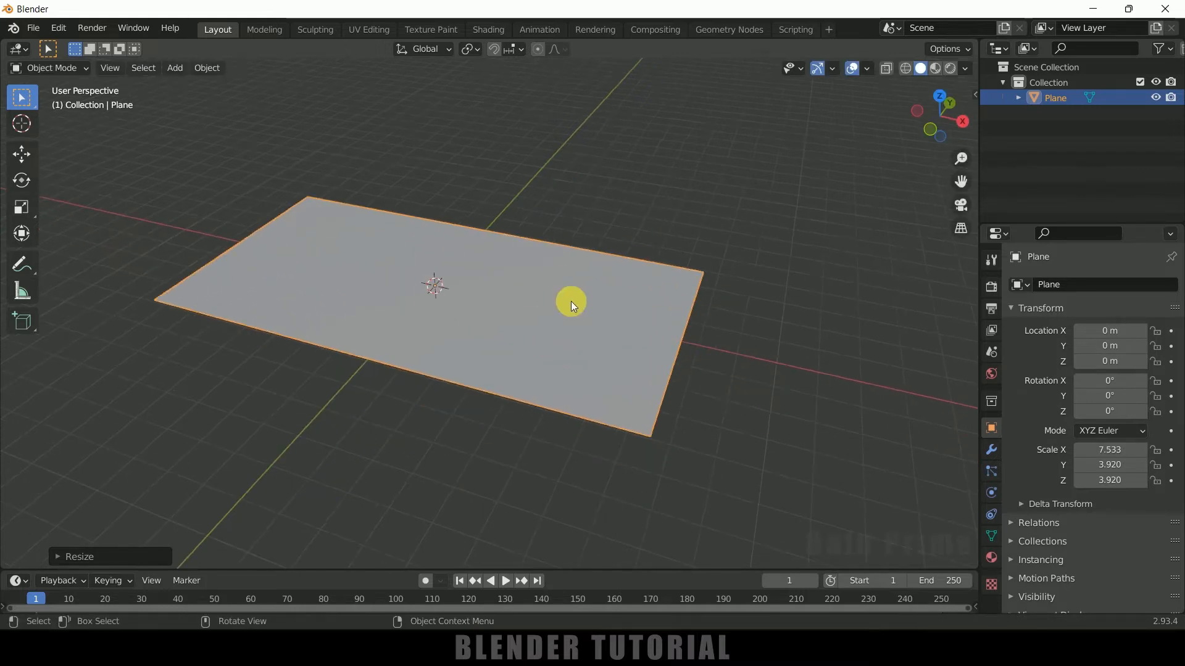
key("r")
type("x")
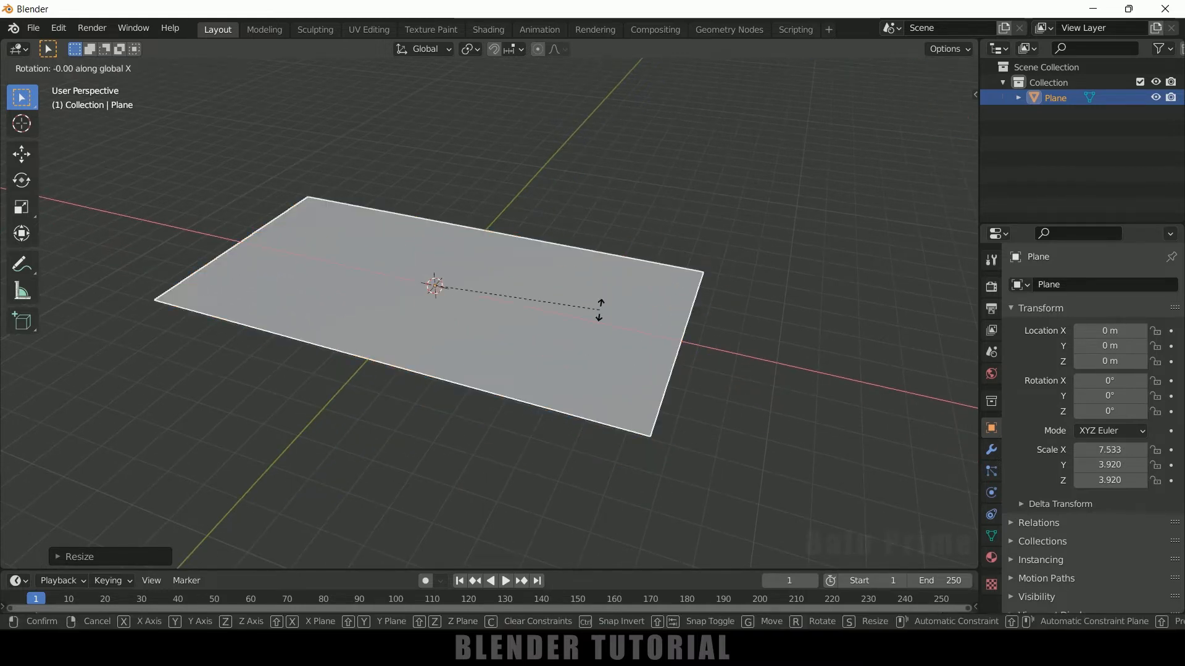
type("90")
left_click(600, 309)
middle_click_drag(575, 416, 619, 368)
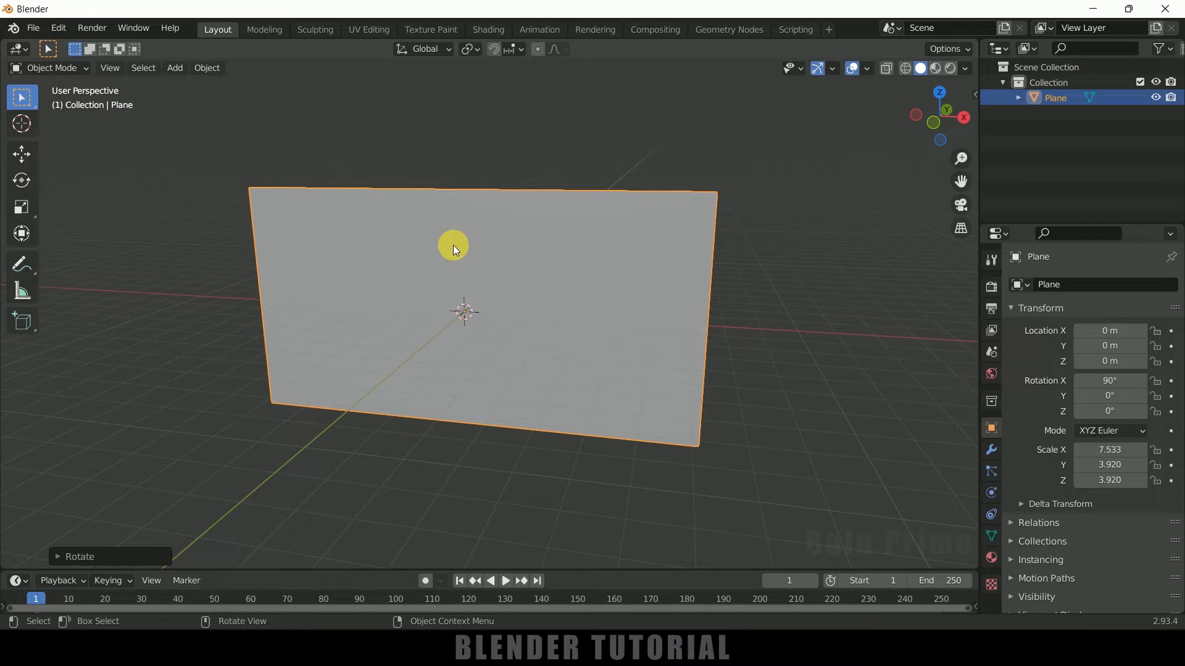
Step: Subdivide the whole plane mesh five times in Edit Mode
key("Tab")
right_click(445, 227)
left_click(446, 227)
right_click(446, 227)
left_click(445, 227)
right_click(445, 227)
left_click(445, 227)
right_click(446, 227)
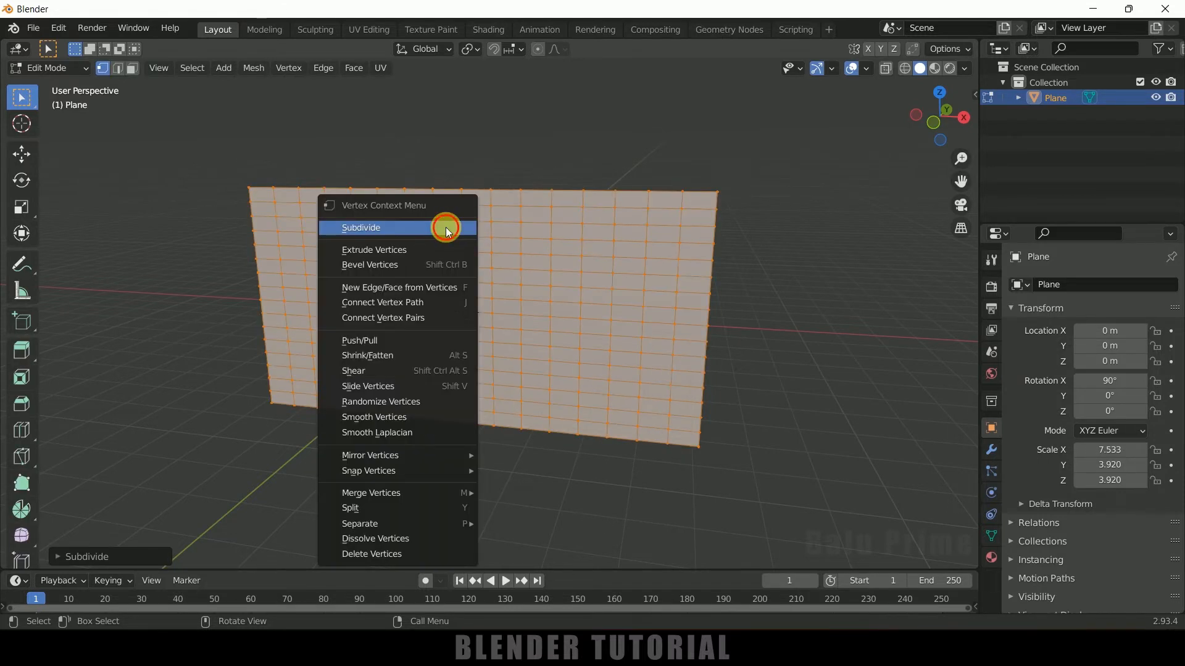
left_click(446, 227)
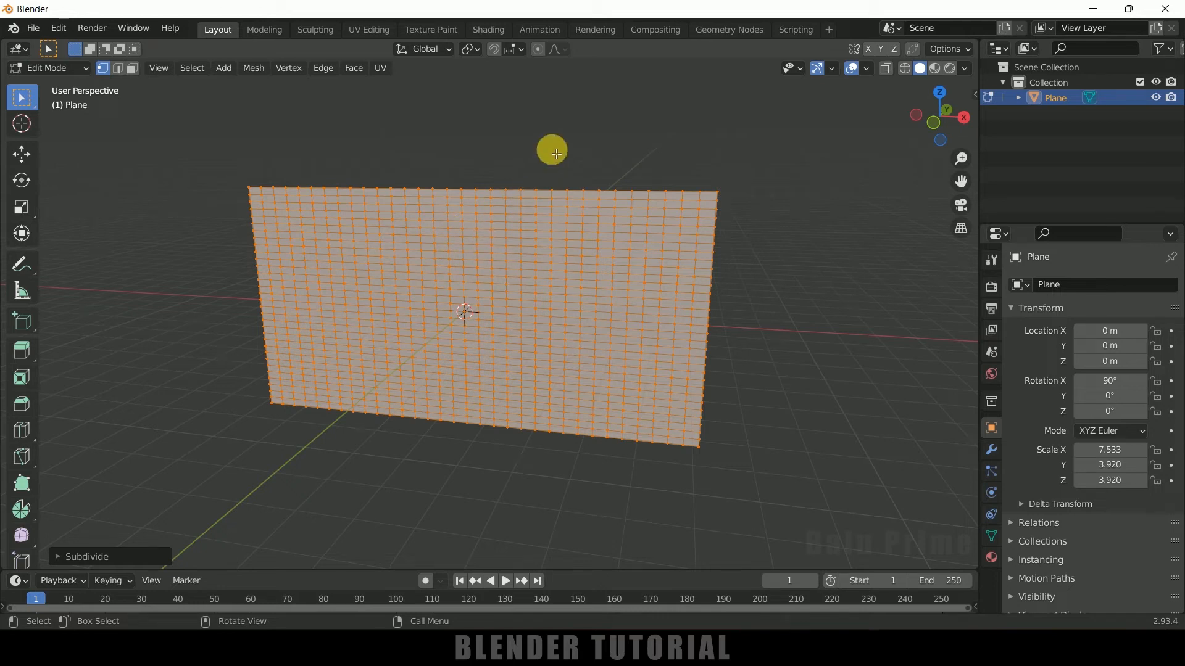
Step: View the subdivided plane from the front and switch to face selection mode
key("KP_1")
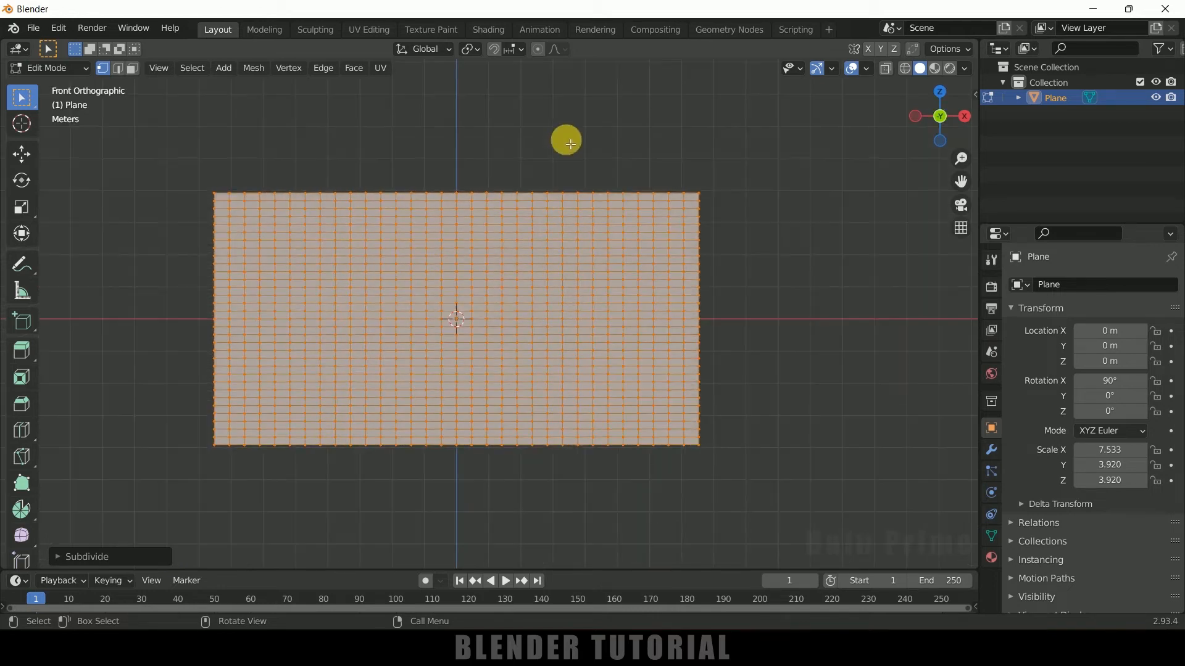
scroll(497, 140, "up", 1)
middle_click_drag(501, 253, 551, 240, "shift")
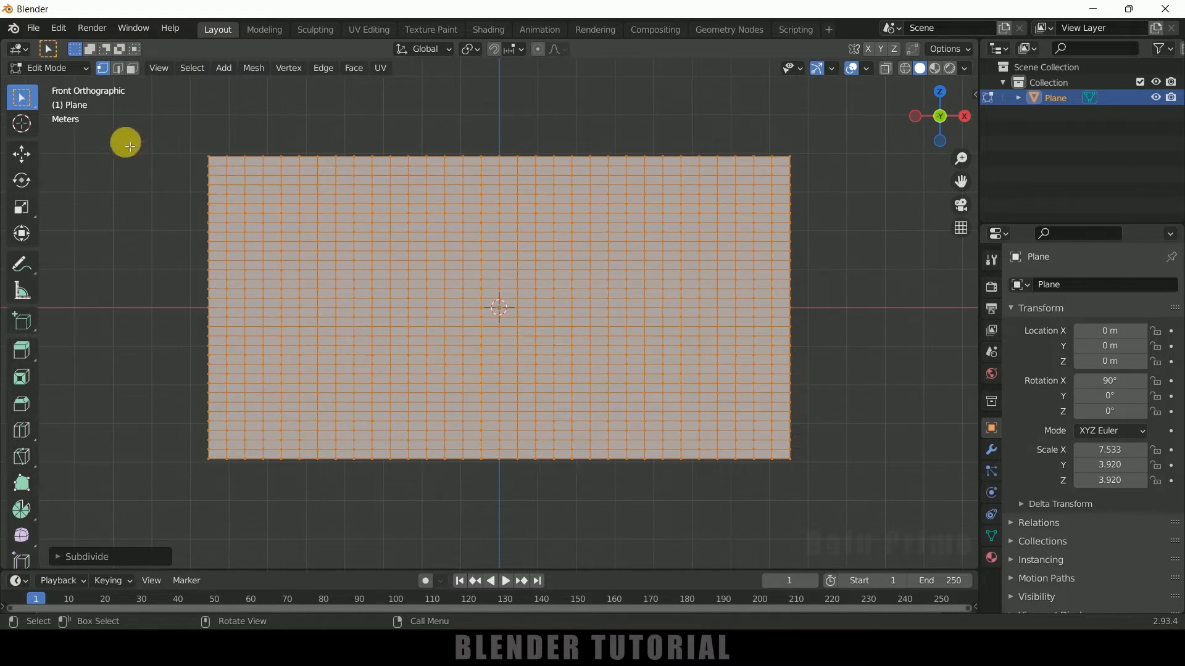
left_click(132, 69)
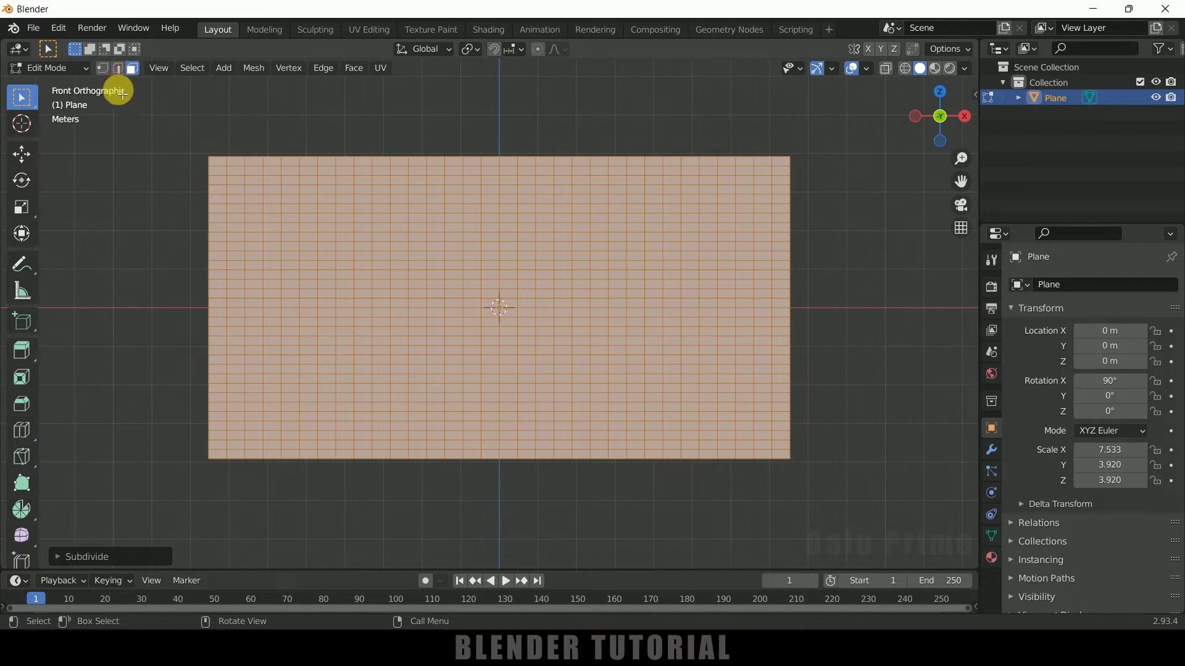
Step: Delete the faces of eight narrow, spaced-out horizontal strips running from the plane's left edge to about 40% of its width
key("k")
left_click(201, 181)
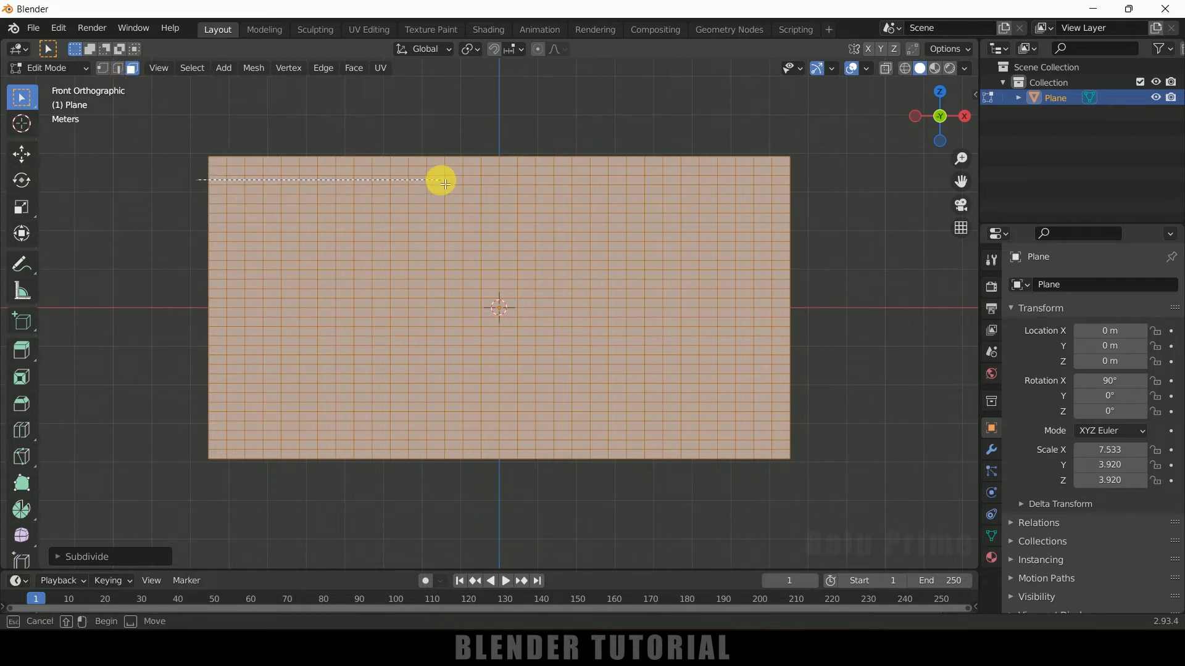
left_click_drag(441, 181, 437, 180)
left_click(194, 183)
left_click_drag(196, 178, 445, 185)
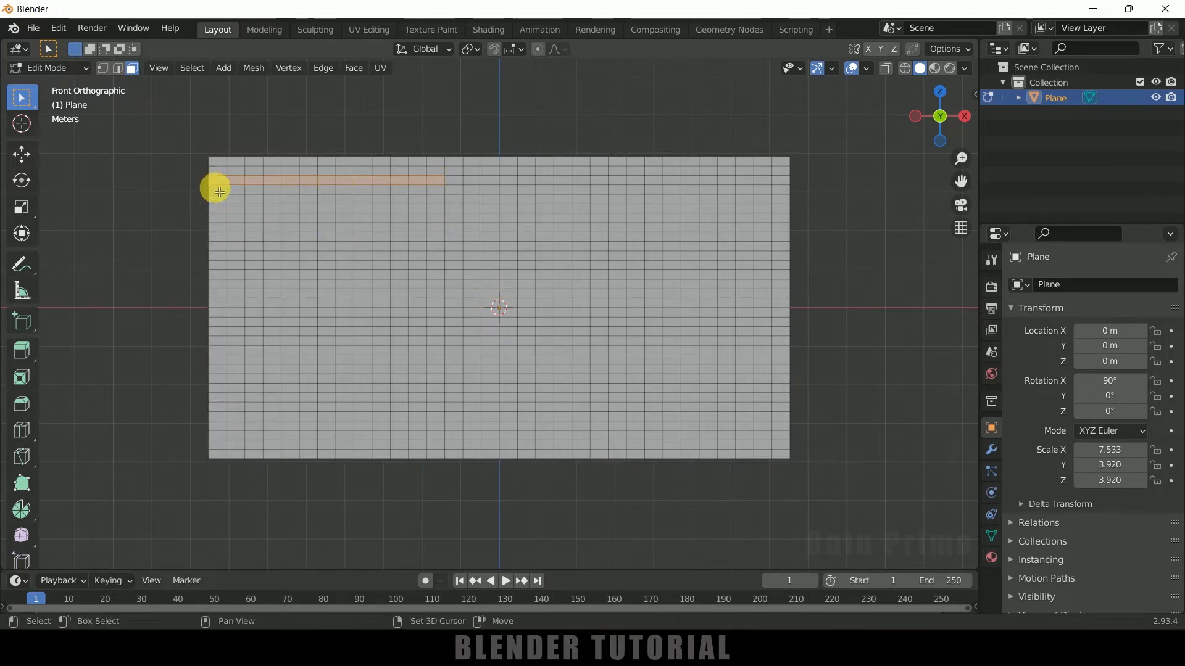
left_click_drag(187, 219, 446, 221, "shift")
left_click_drag(196, 260, 440, 259, "shift")
left_click_drag(196, 297, 440, 296, "shift")
left_click_drag(196, 334, 440, 334, "shift")
left_click_drag(198, 369, 440, 370, "shift")
left_click_drag(187, 408, 440, 407, "shift")
left_click_drag(196, 436, 440, 436, "shift")
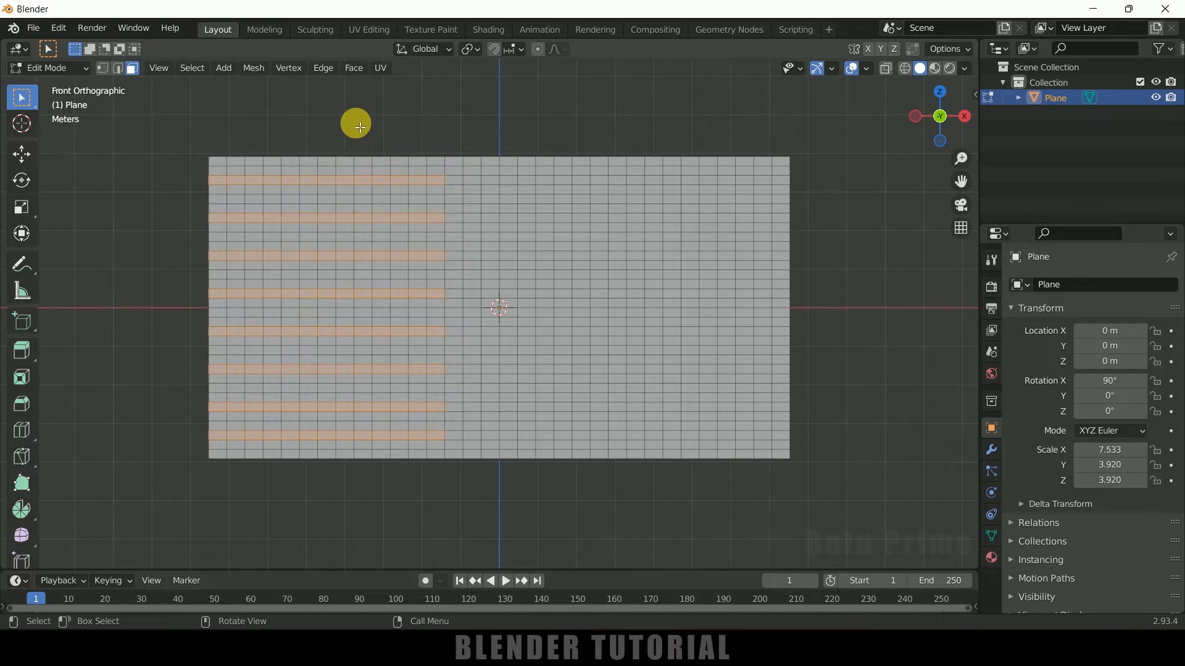
key("x")
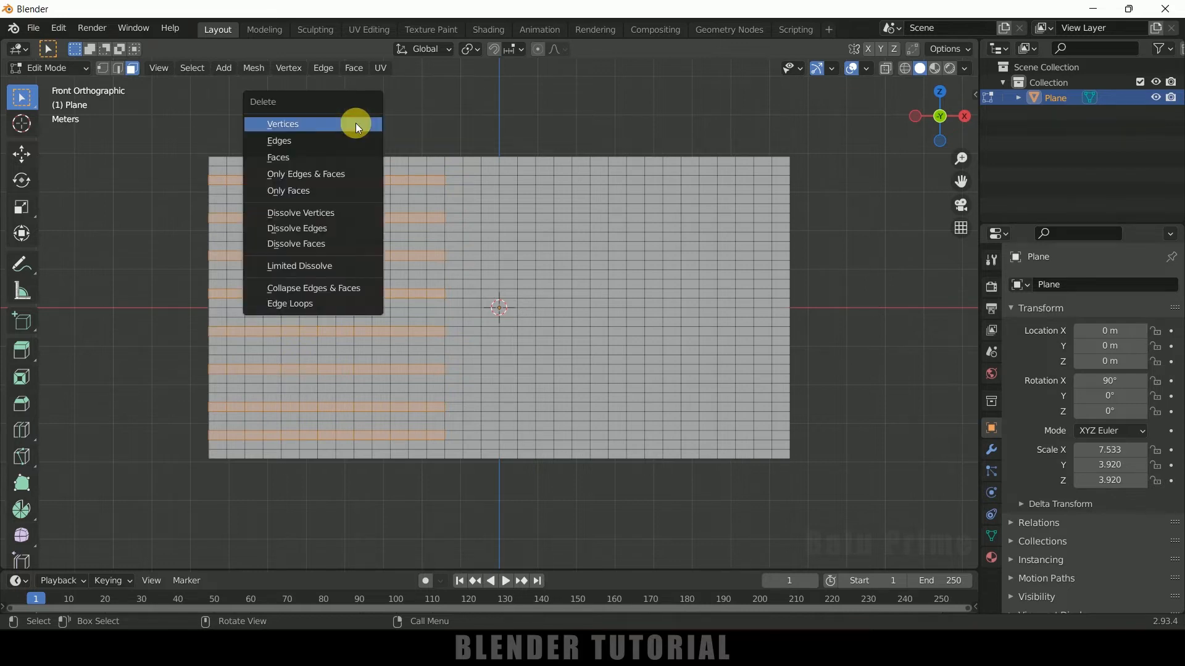
left_click(291, 159)
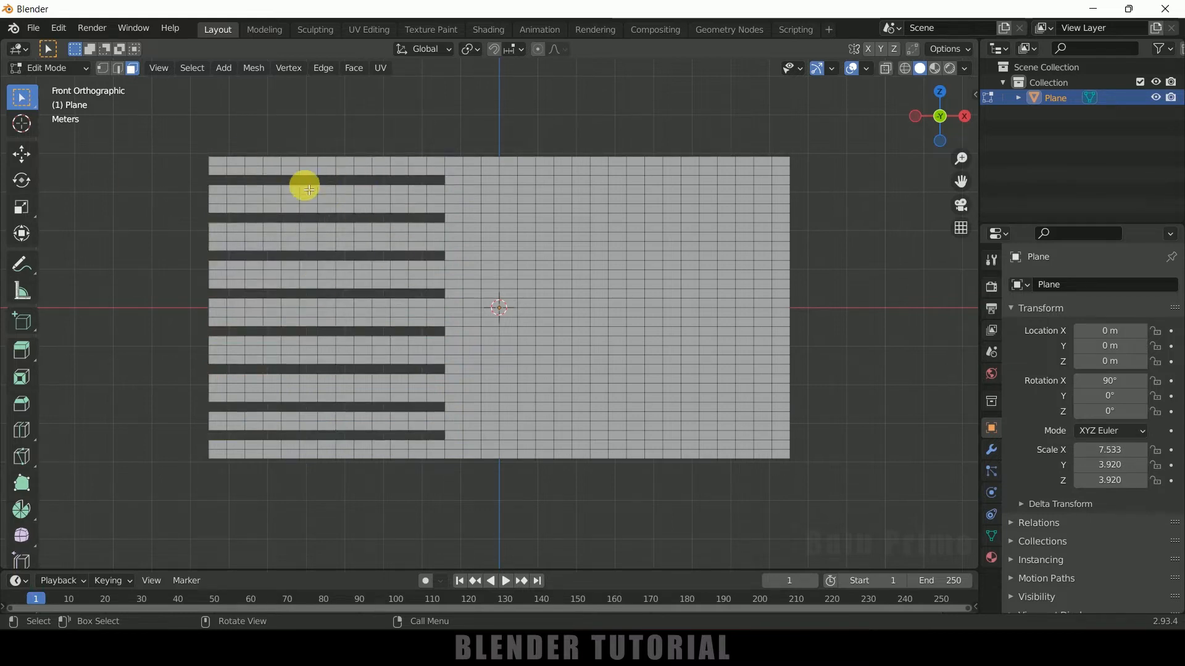
Step: Return to Object Mode and add Cloth physics to the slotted plane
middle_click_drag(275, 216, 474, 310)
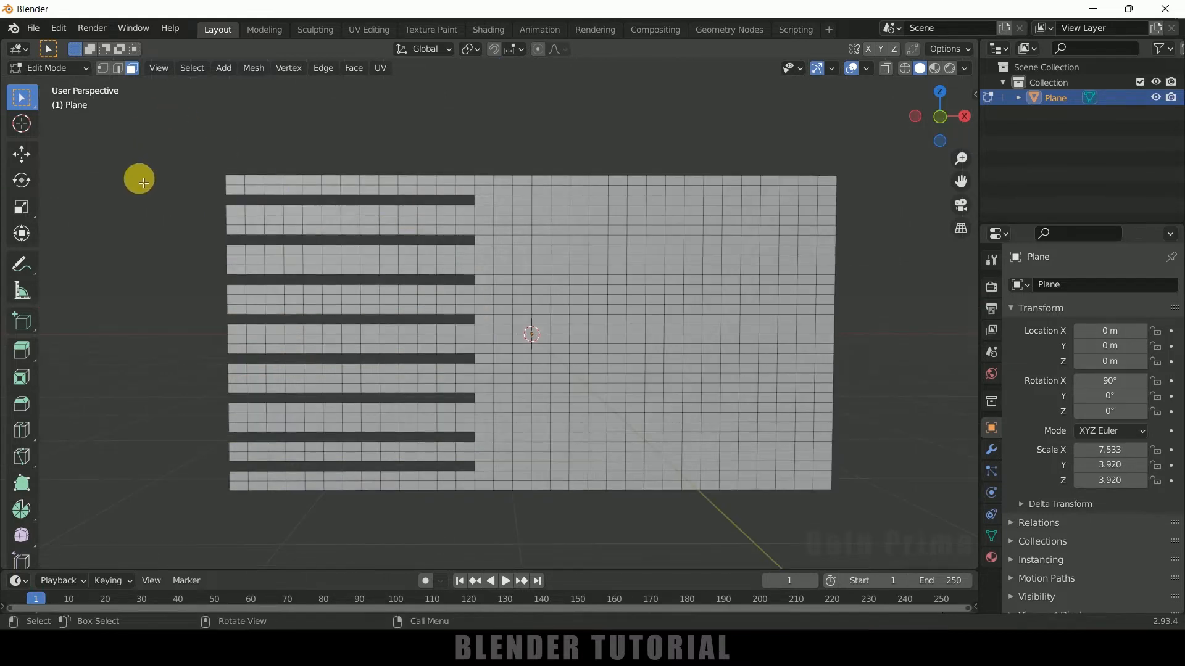
key("Tab")
scroll(145, 235, "down", 1)
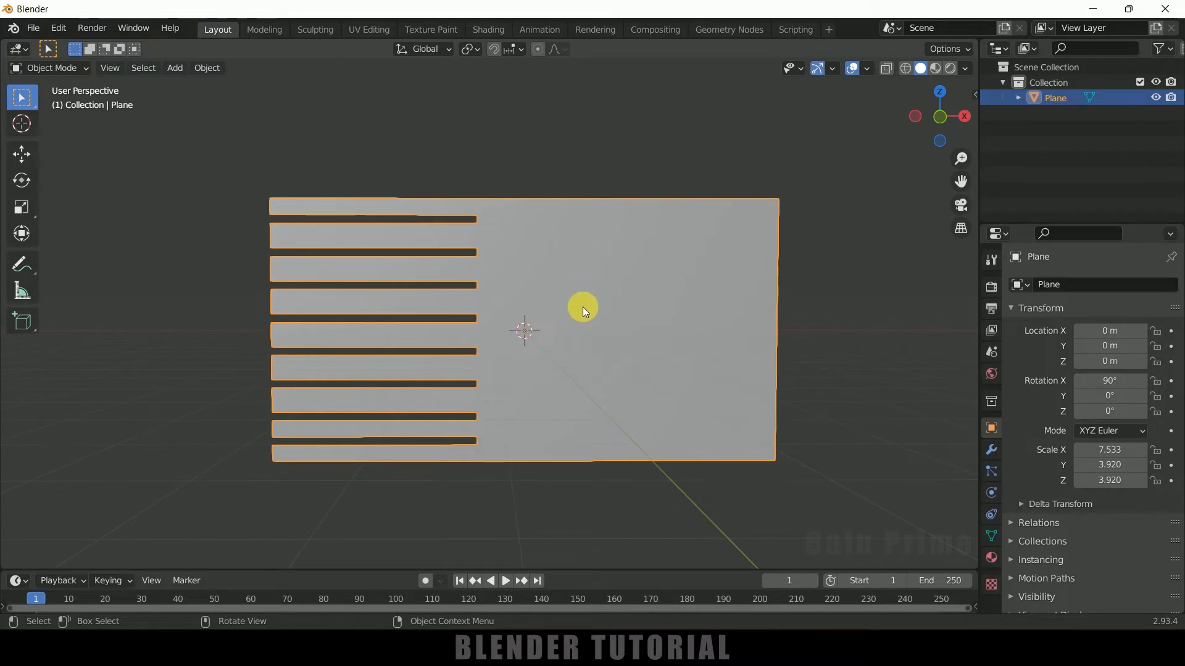
middle_click_drag(917, 377, 800, 327, "shift")
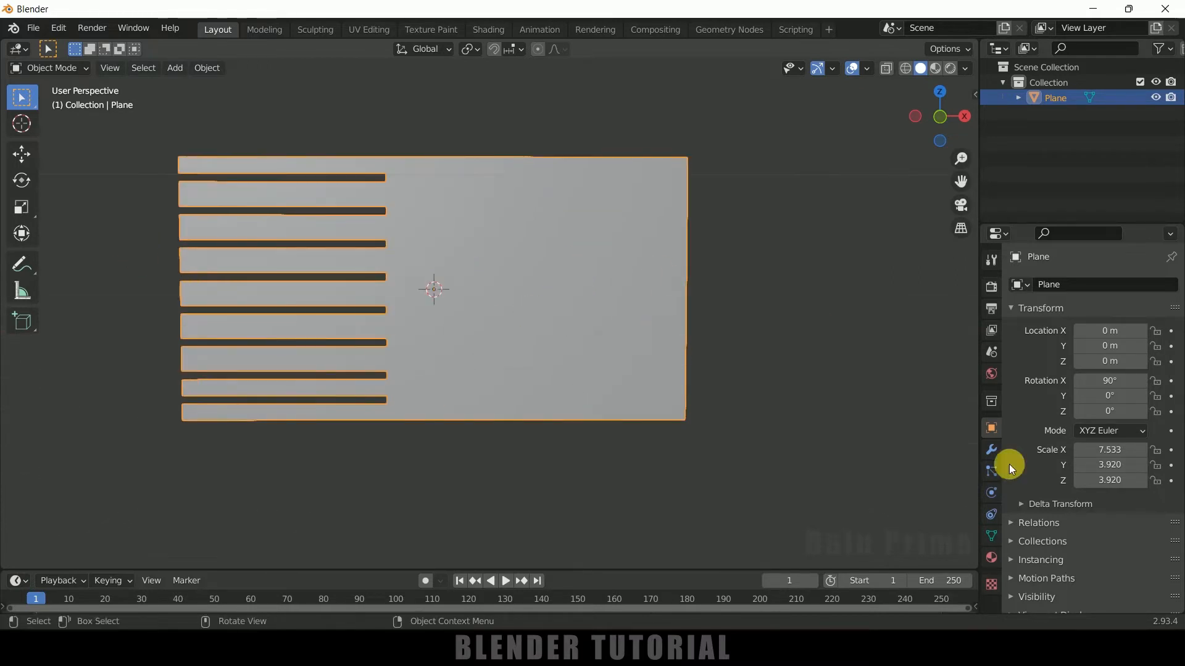
left_click(997, 488)
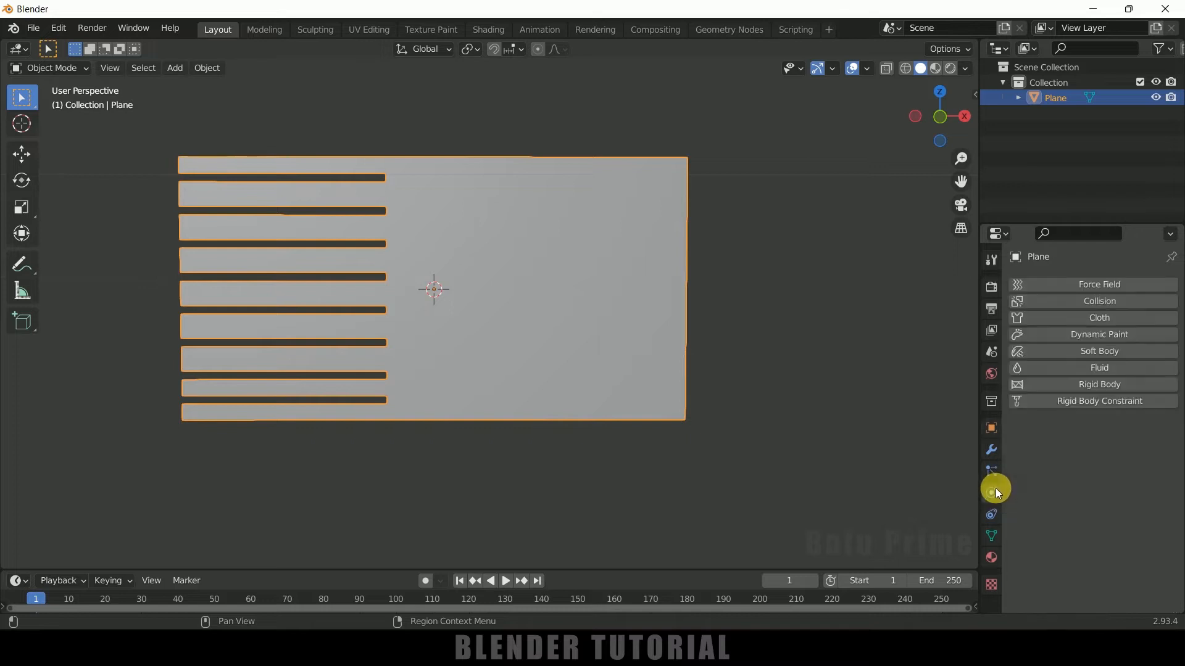
left_click(1102, 319)
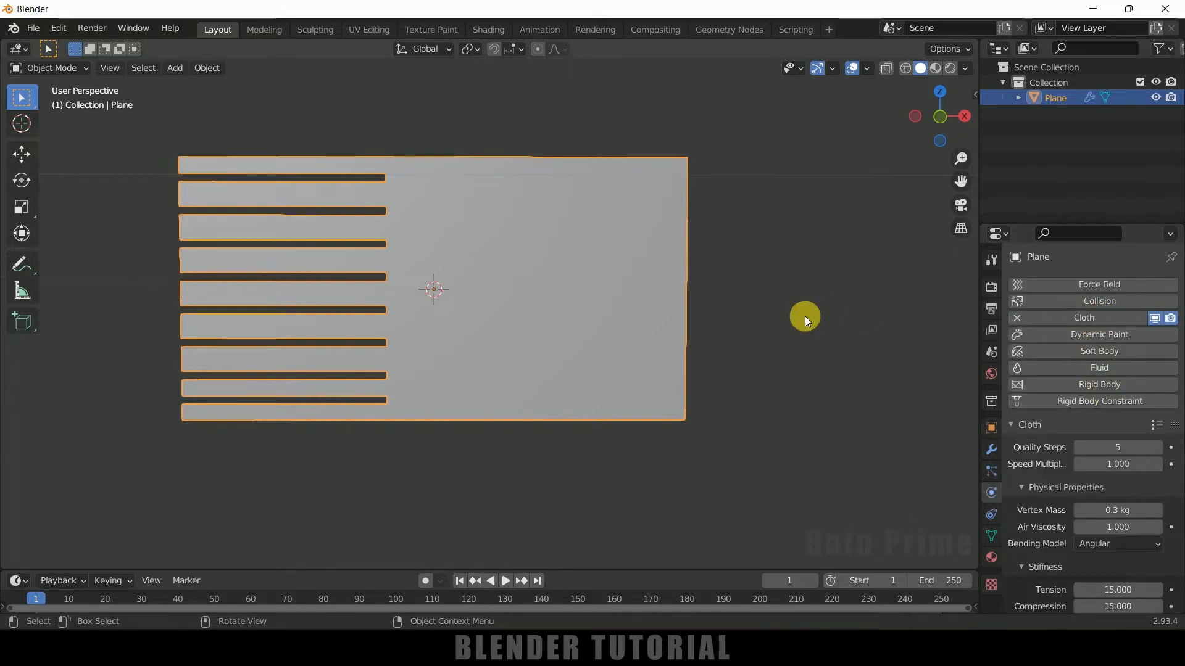
Step: Play the cloth simulation briefly to check how the unpinned plane moves, and return to the first frame
scroll(710, 395, "down", 1)
left_click(506, 581)
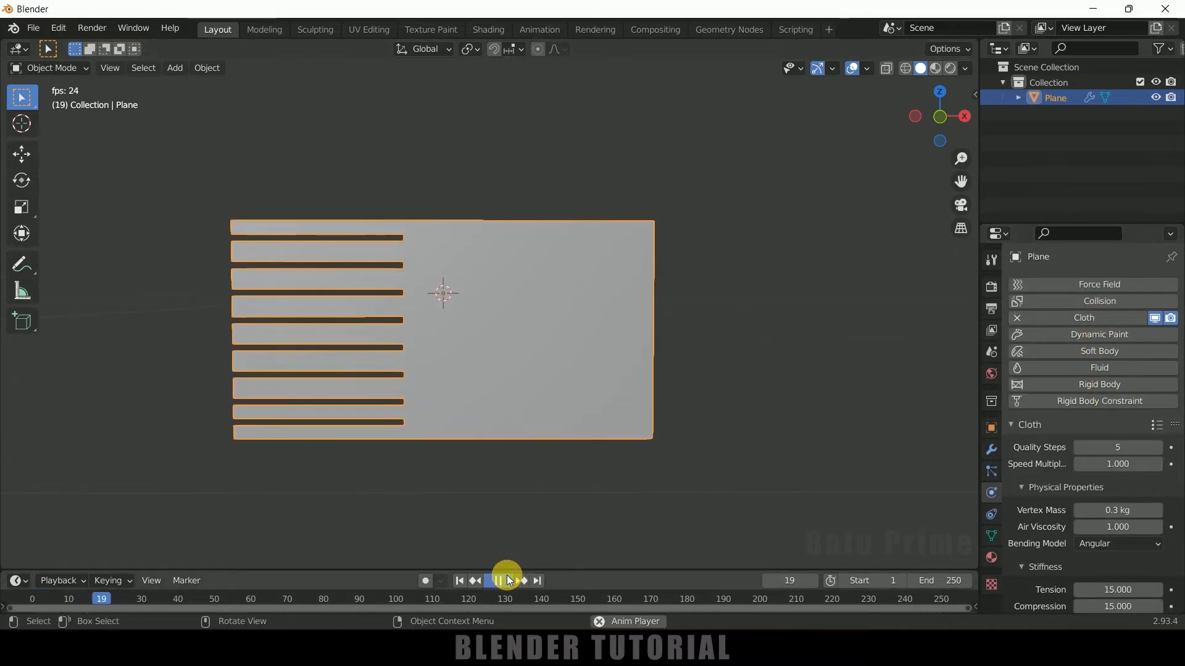
left_click(501, 581)
left_click(464, 581)
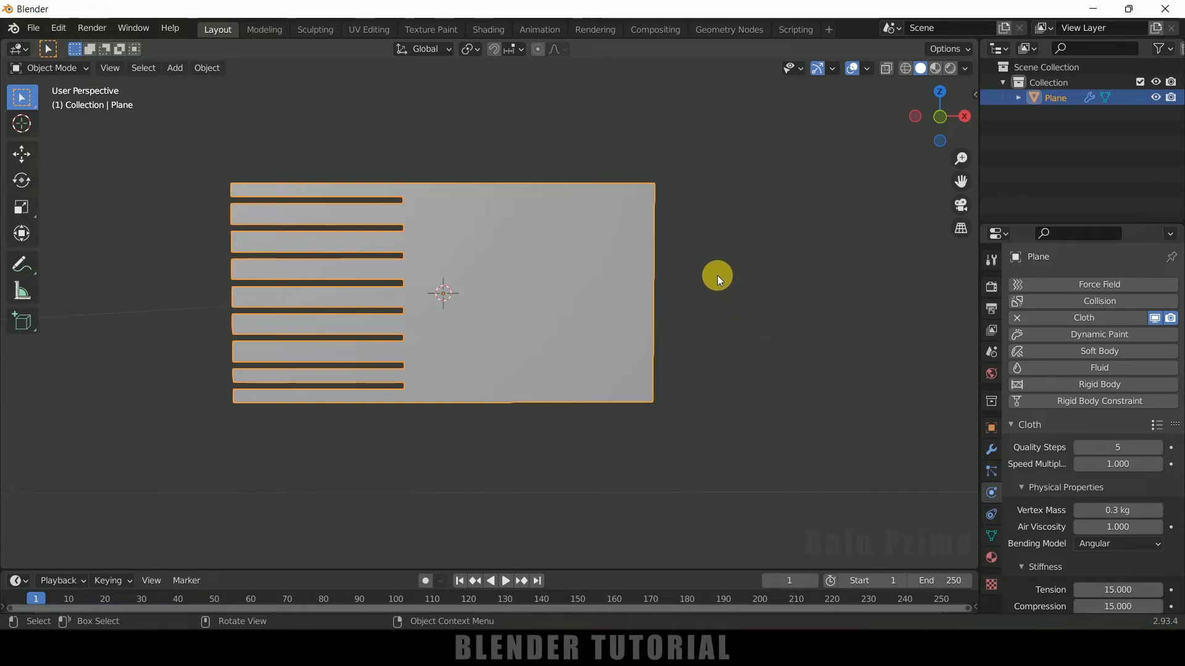
Step: In vertex selection mode, select four short, spaced-out groups of vertices along the plane's right edge, including both corners
key("Tab")
scroll(734, 262, "up", 3)
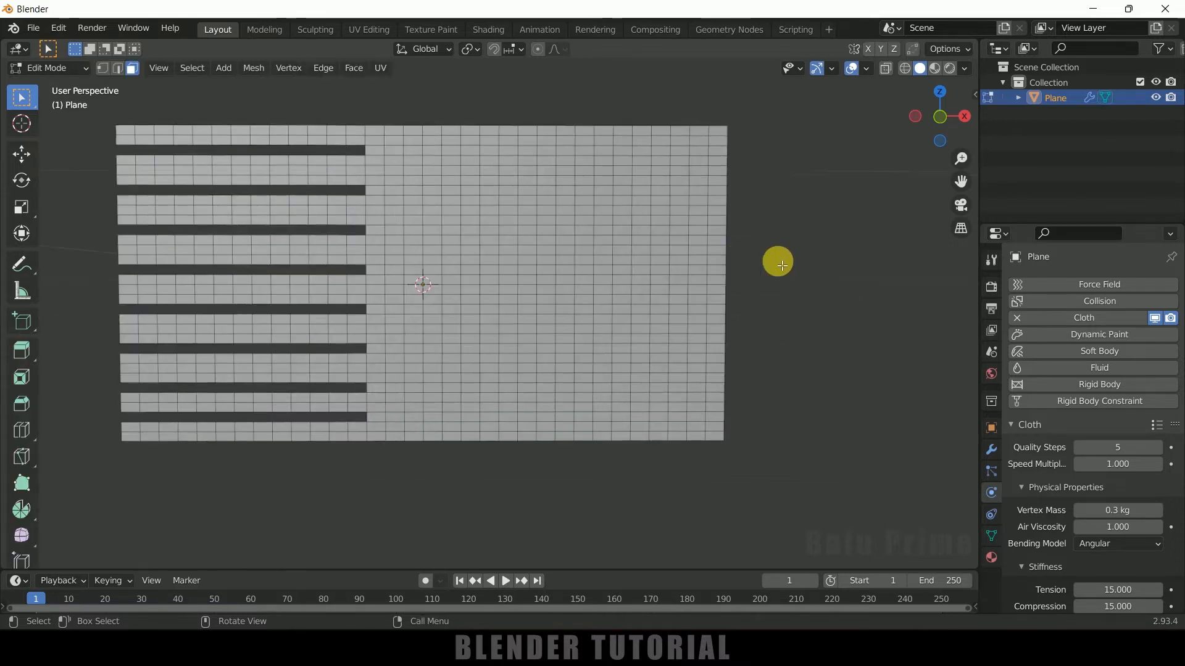
left_click(102, 68)
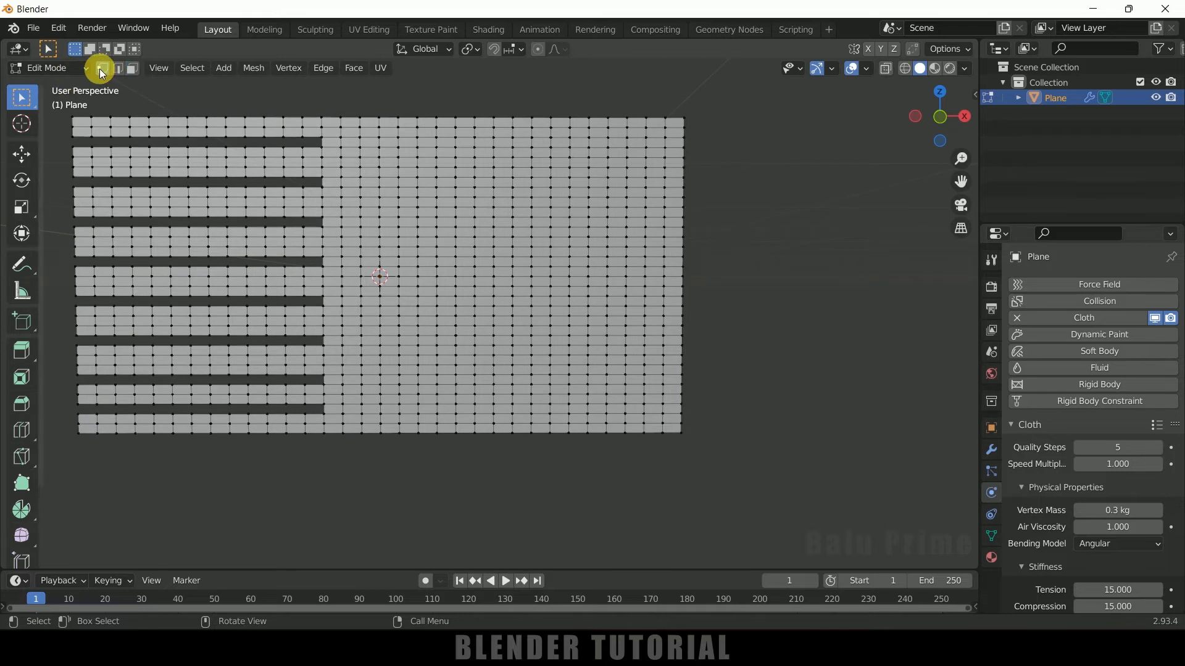
left_click_drag(680, 107, 696, 135)
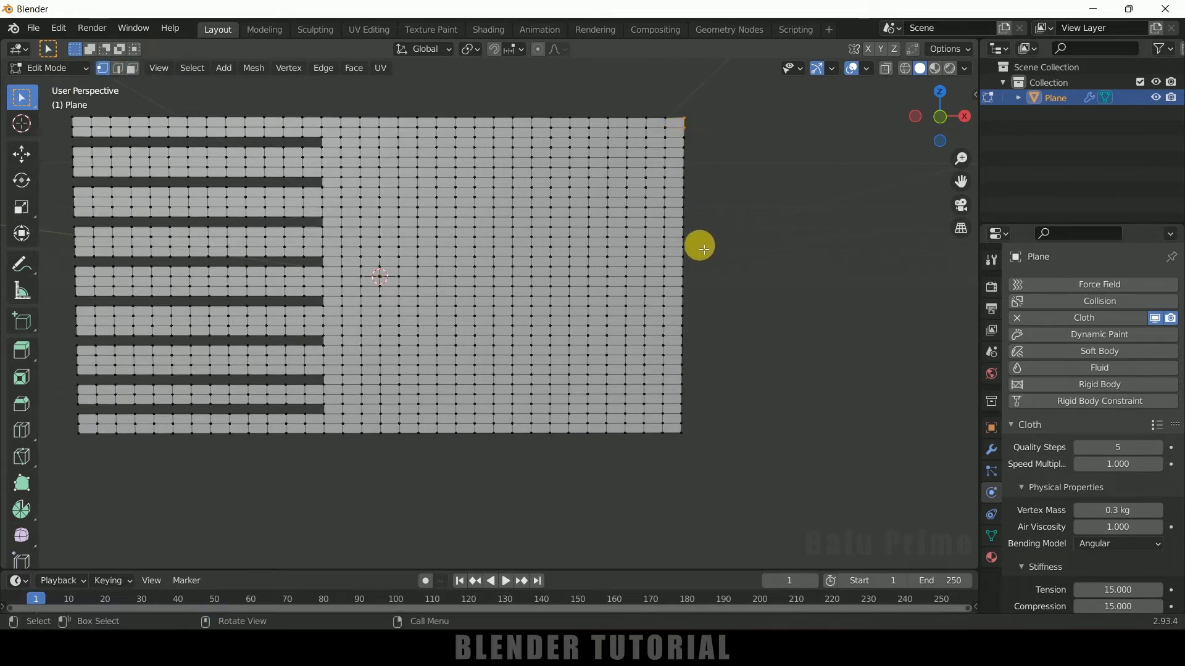
left_click_drag(699, 233, 683, 221)
mouse_move(694, 319)
left_mouse_down()
mouse_move(685, 308)
mouse_move(684, 346)
left_mouse_up()
left_click_drag(697, 454, 682, 425, "shift")
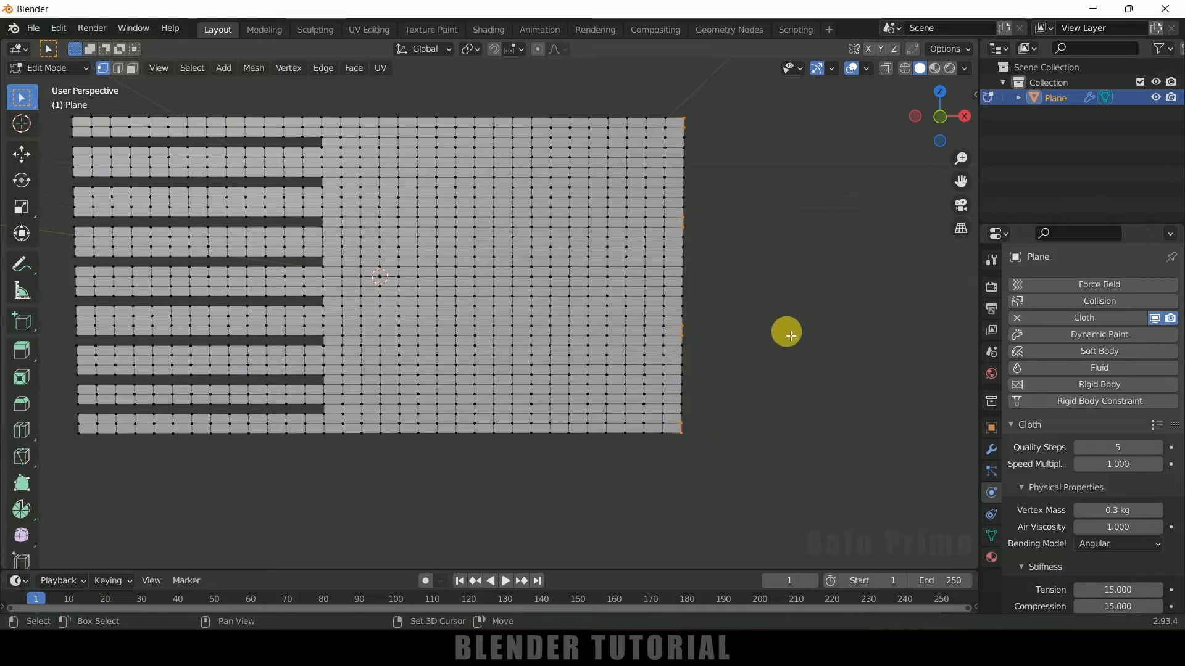
left_click(693, 129, "shift")
Step: Create a vertex group named "pins" and assign the selected edge vertices to it
left_click(991, 537)
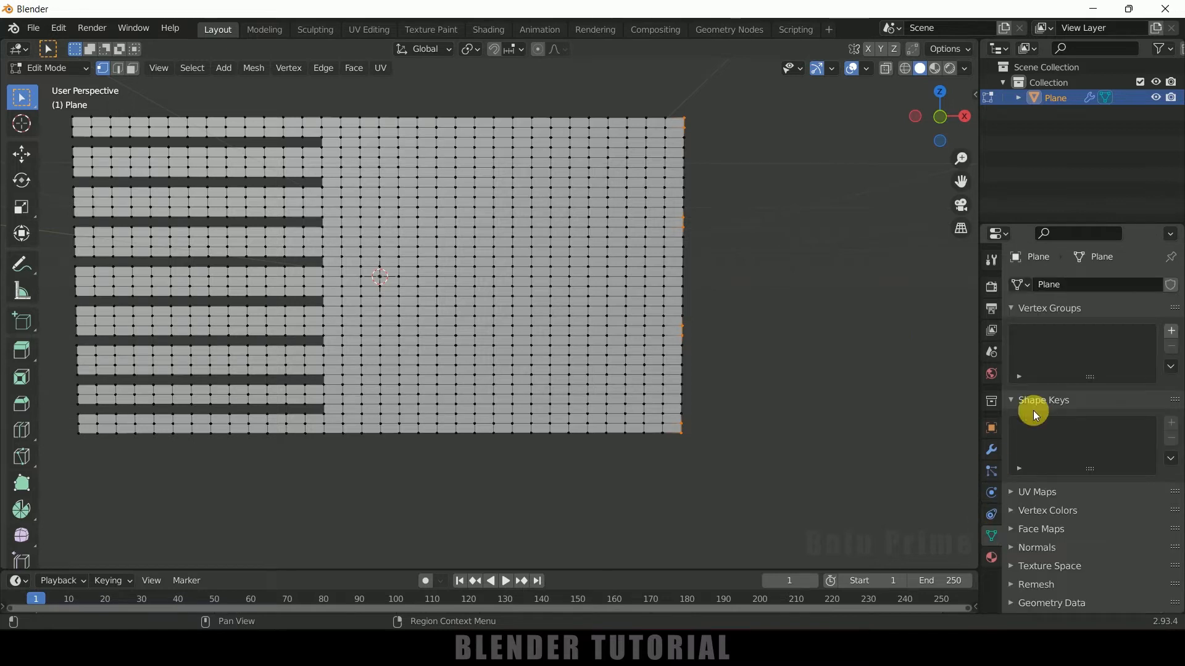
left_click(1172, 332)
double_click(1067, 343)
type("pins")
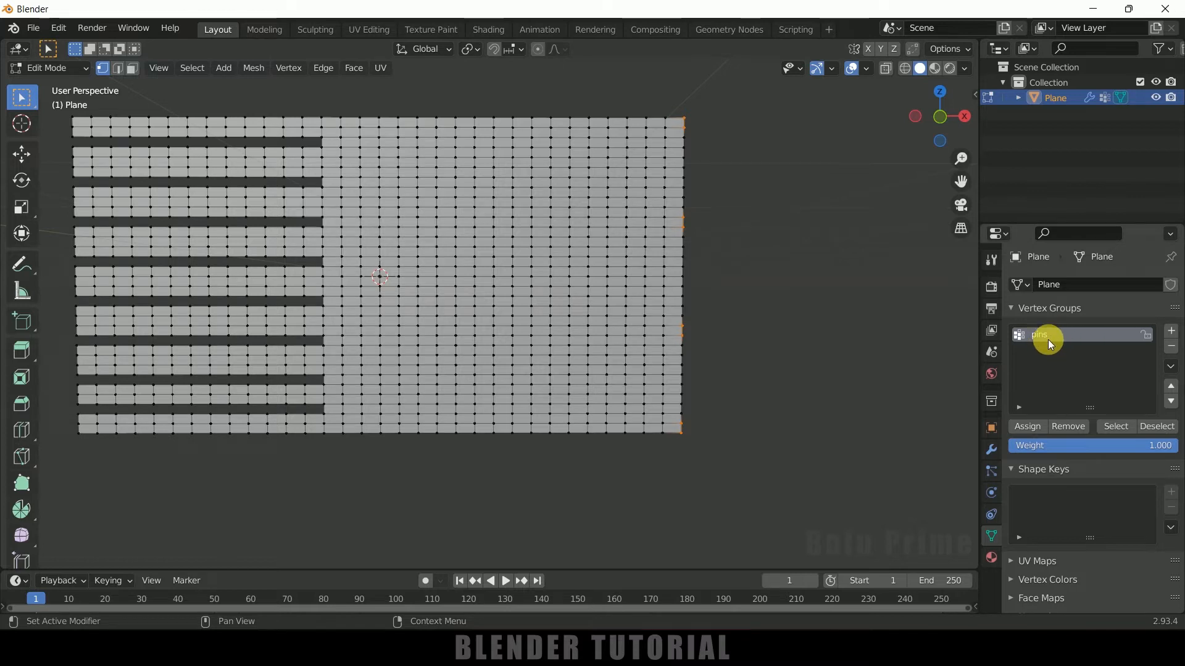
Step: Set the Pin Group in the cloth's Shape settings to "pins"
left_click(991, 492)
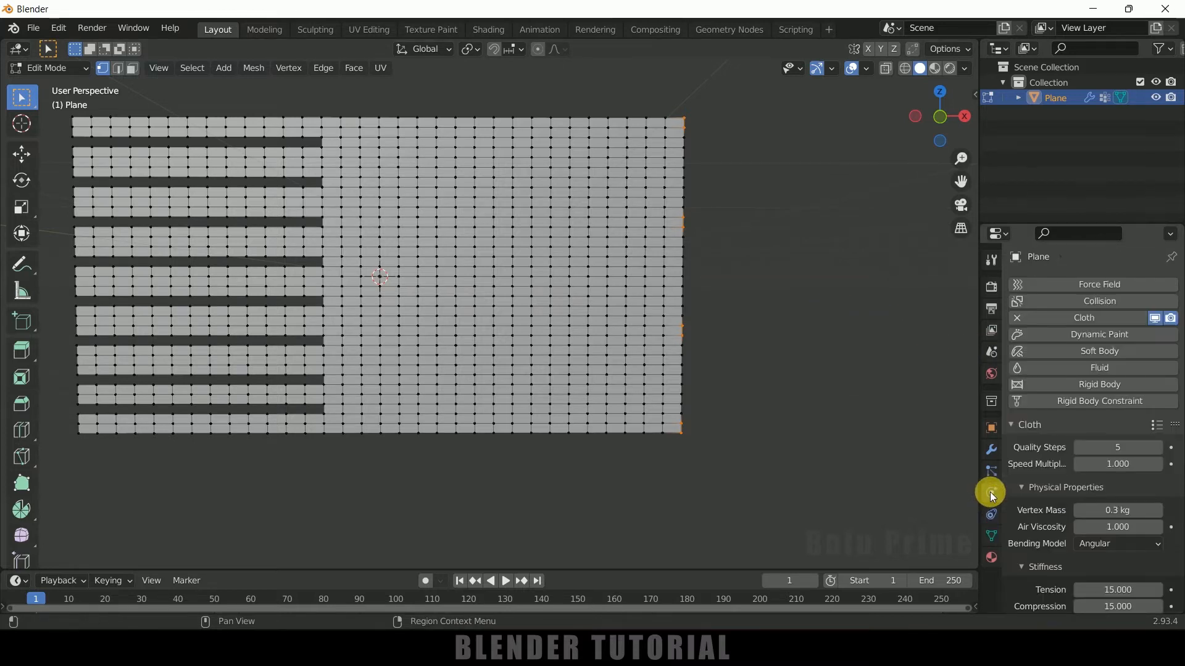
scroll(1047, 494, "down", 15)
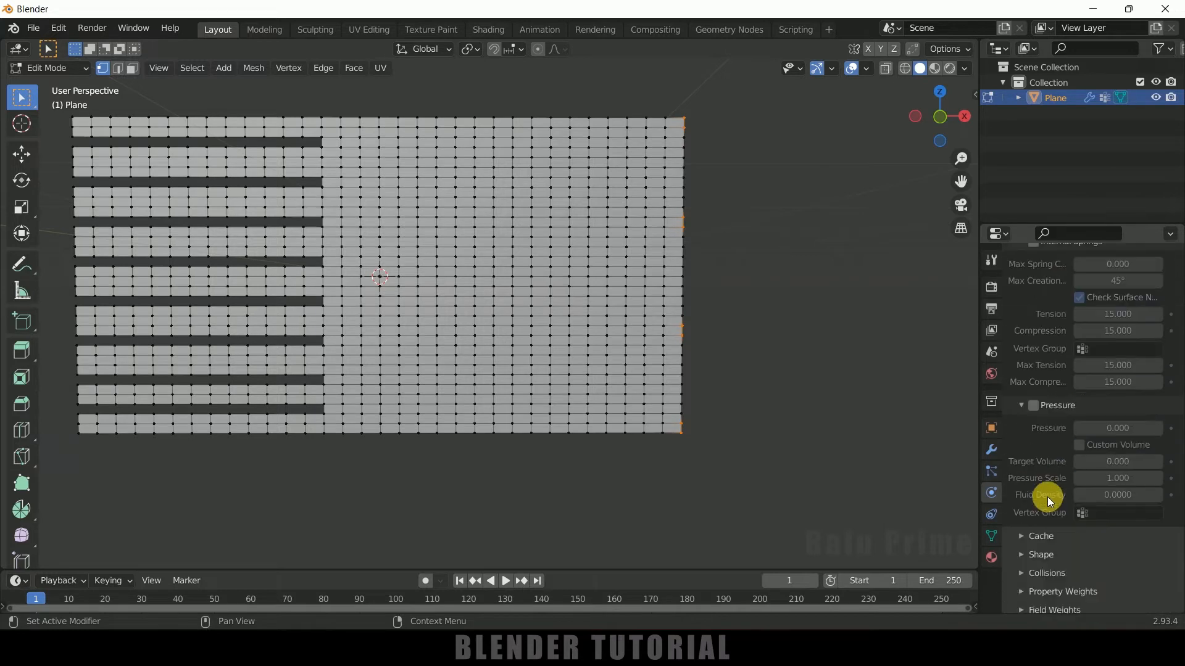
scroll(1047, 498, "down", 1)
left_click(1034, 551)
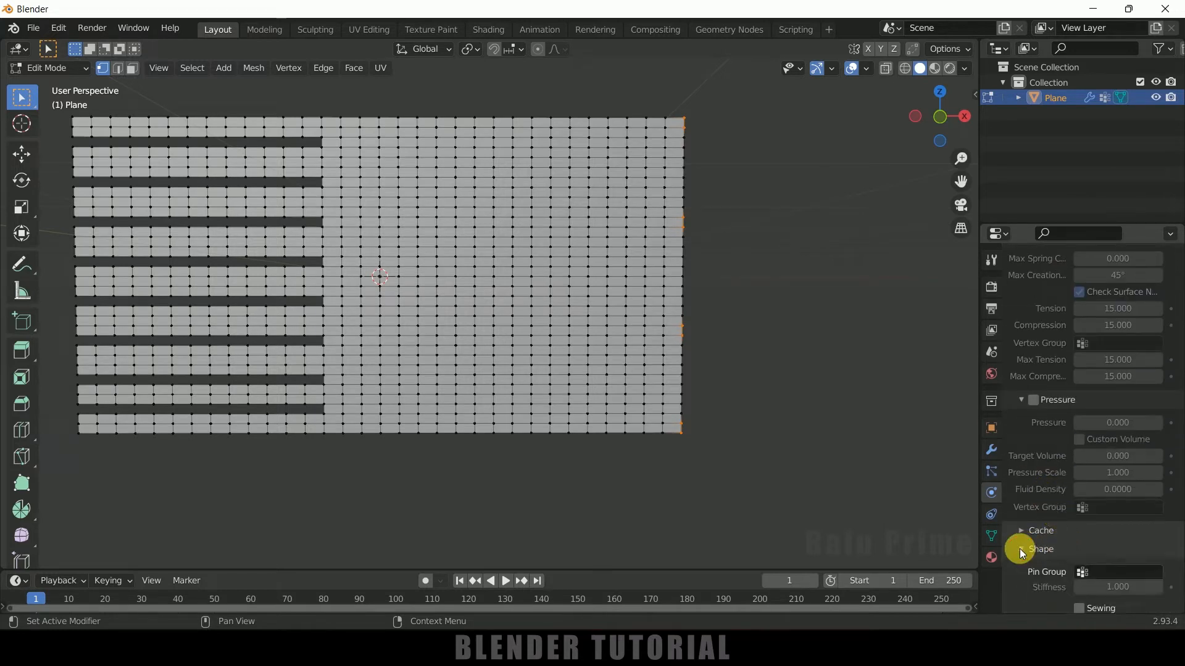
scroll(1019, 549, "down", 5)
left_click(1108, 458)
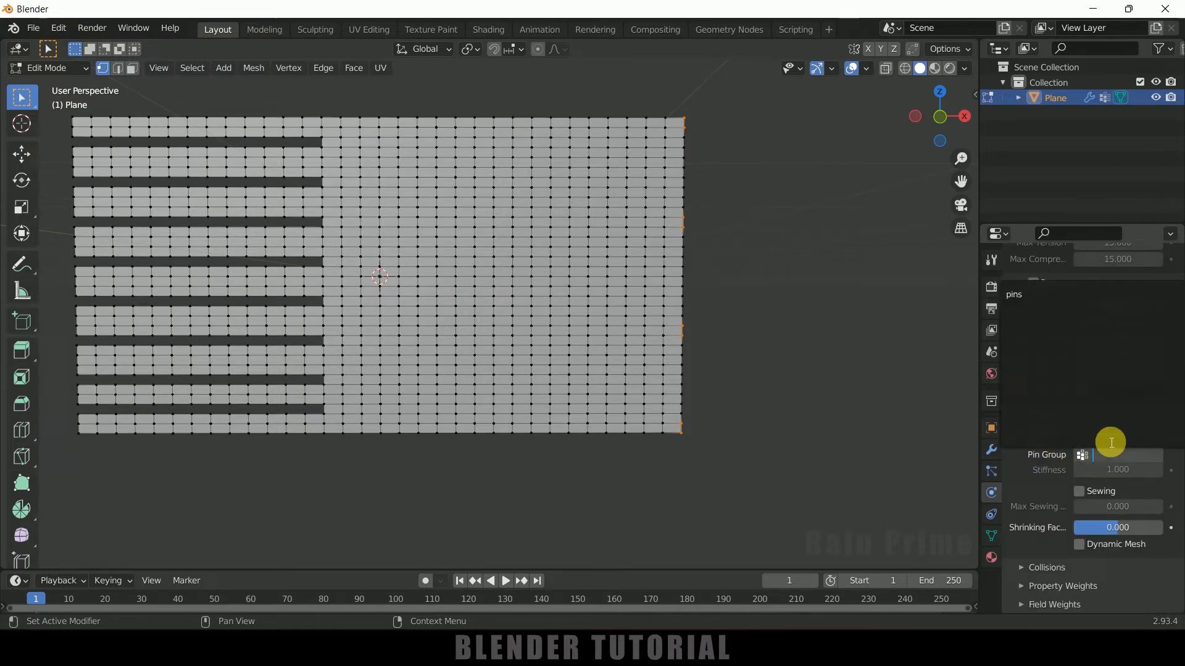
left_click(1046, 296)
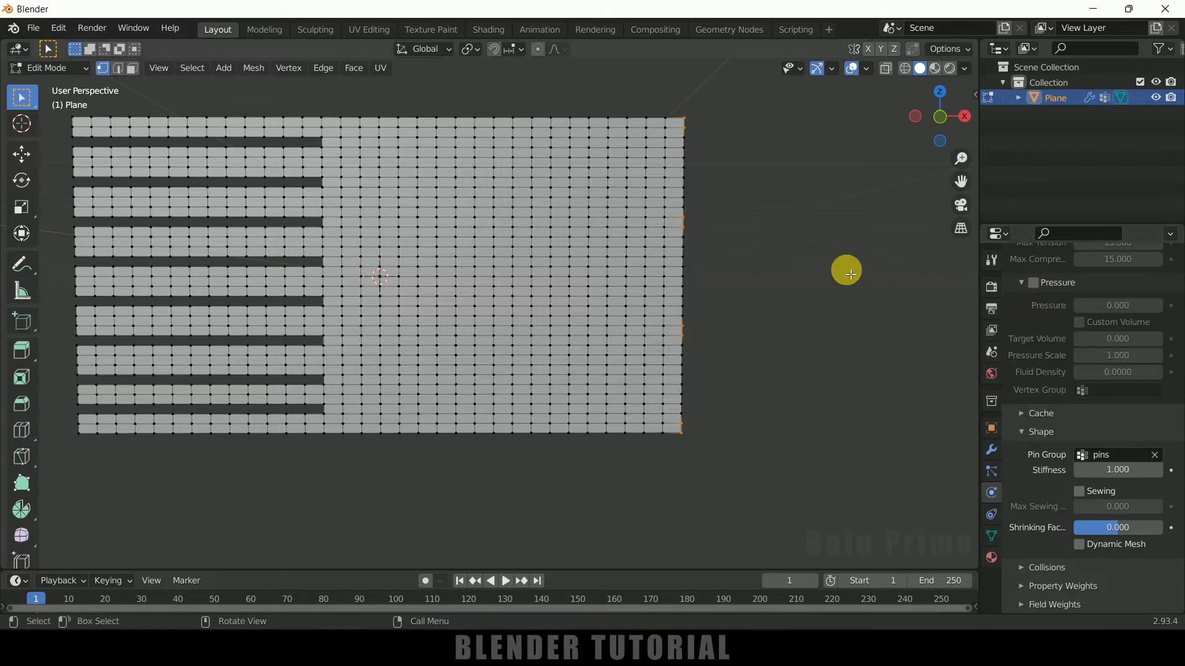
Step: Return to Object Mode and play the pinned cloth simulation, stopping it at frame 35
key("Tab")
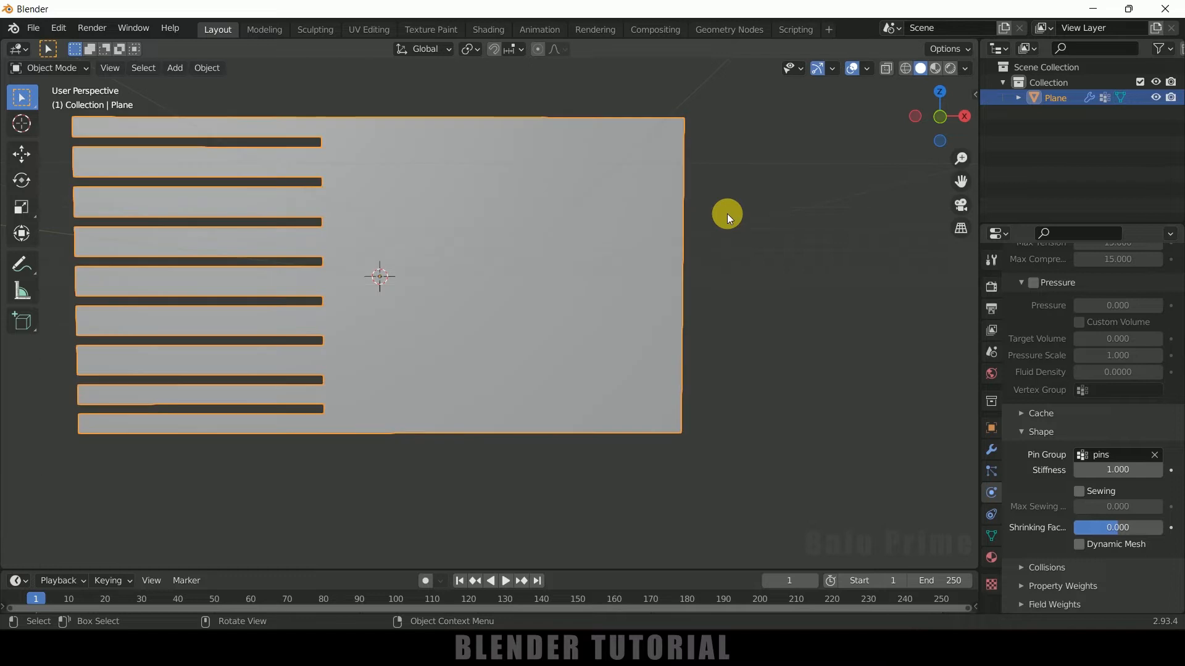
scroll(719, 331, "down", 2)
left_click(506, 580)
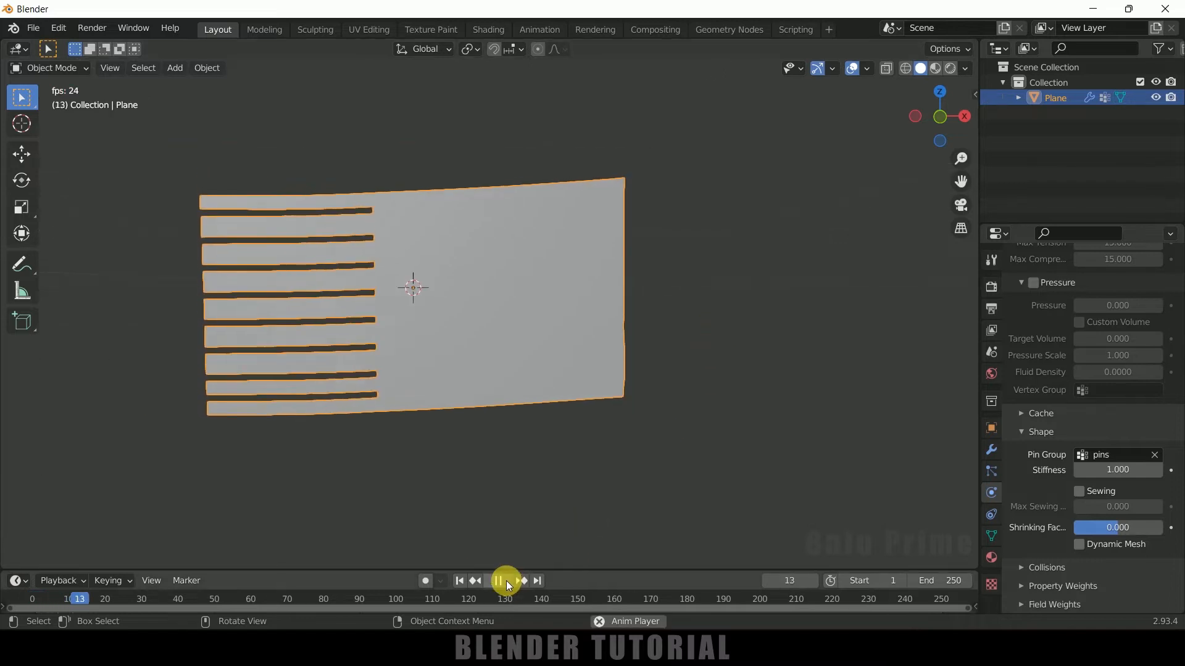
left_click(506, 582)
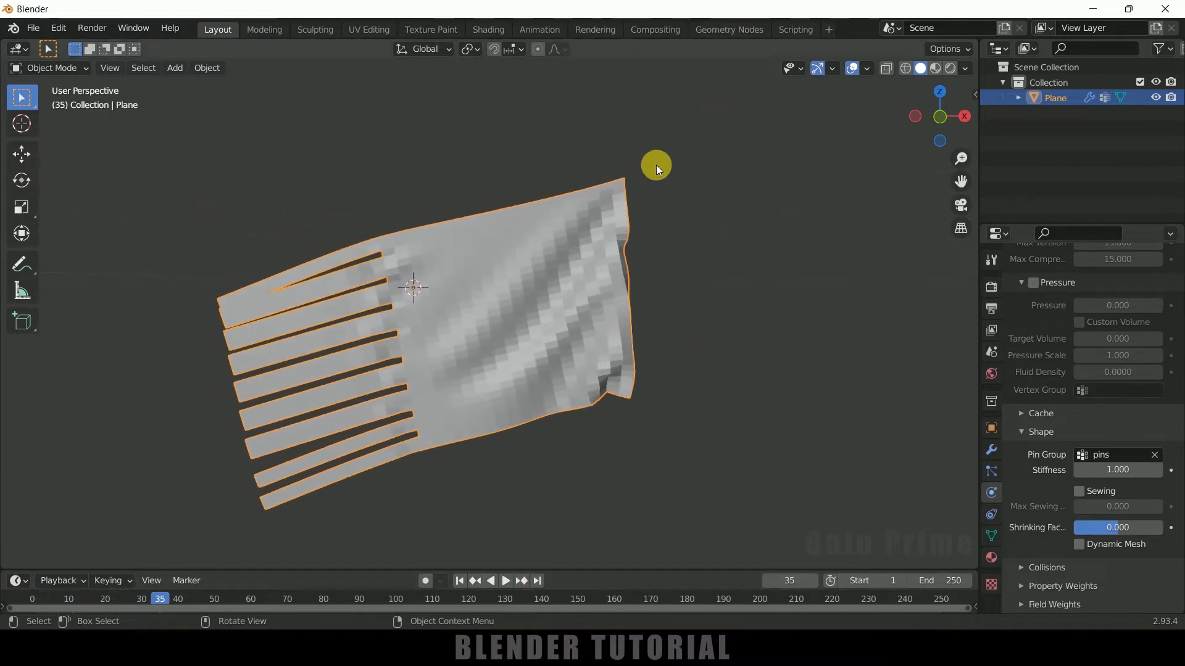
Step: Apply smooth shading to the slotted cloth plane
scroll(722, 287, "up", 1)
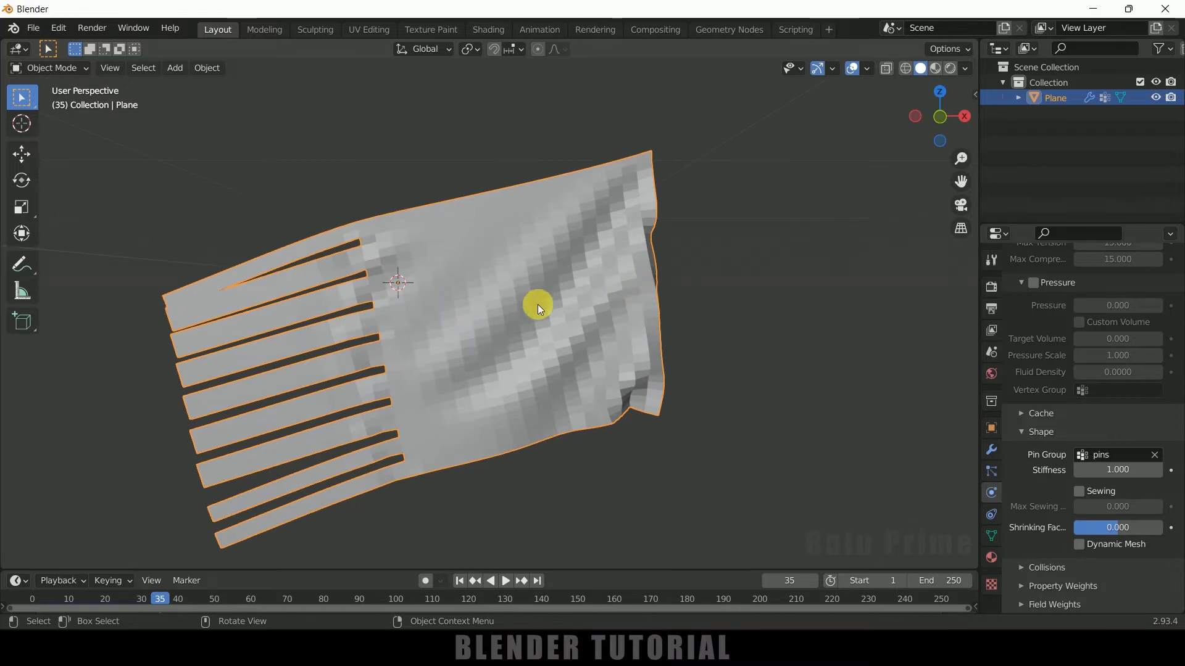
left_click(498, 124)
left_click(512, 258)
right_click(507, 233)
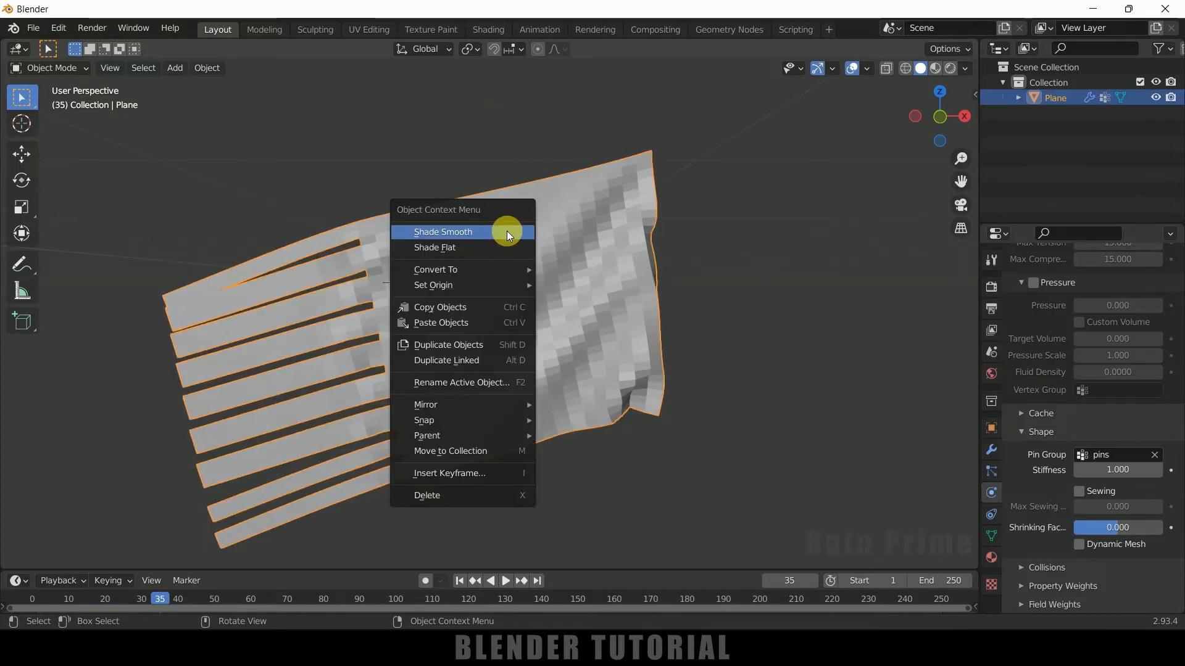
left_click(506, 230)
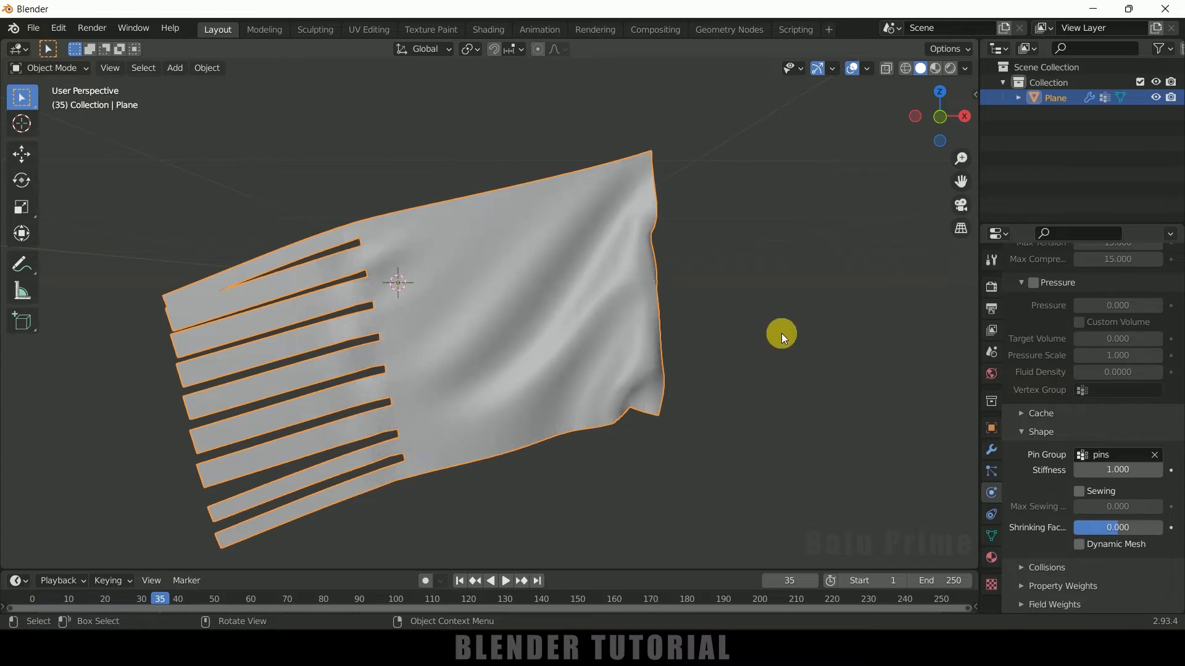
Step: In the cloth's Collisions settings, enable Self Collisions and set the collision Quality to 4
middle_click_drag(782, 332, 759, 336)
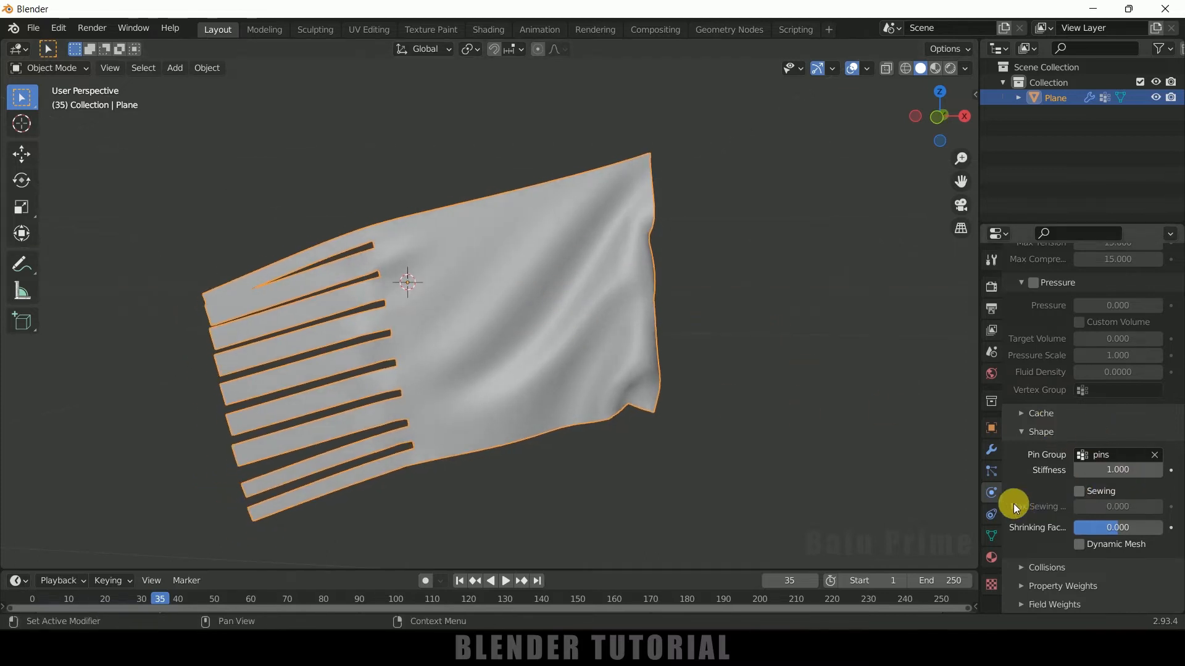
left_click(1024, 569)
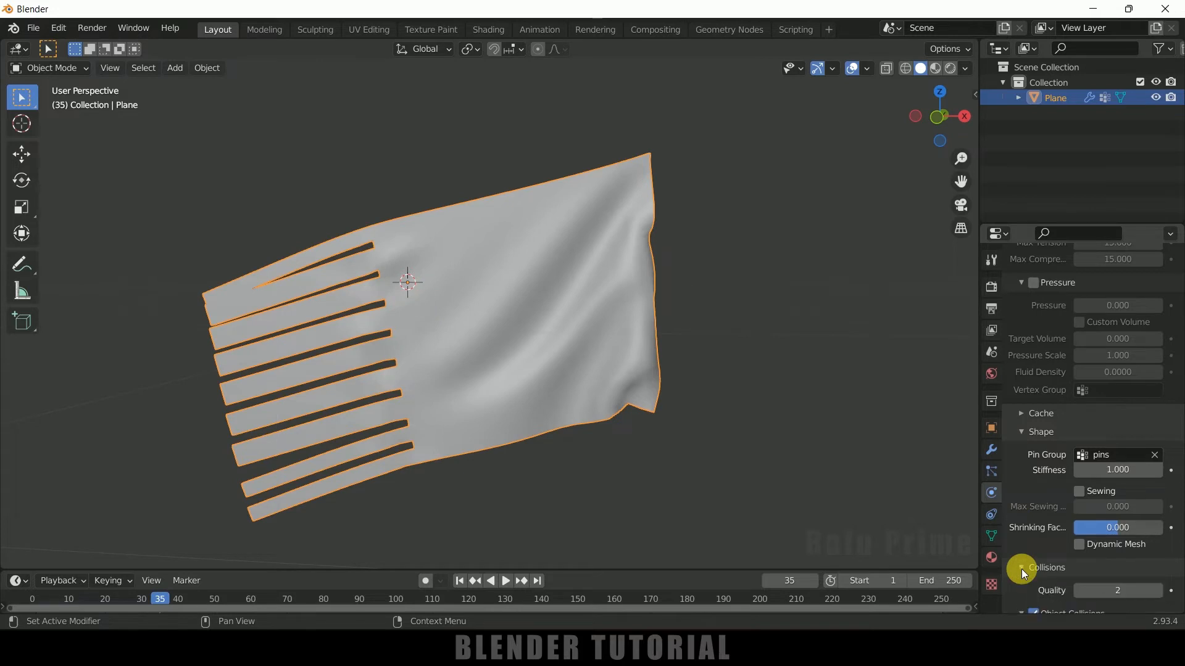
scroll(1025, 543, "down", 8)
left_click(1034, 490)
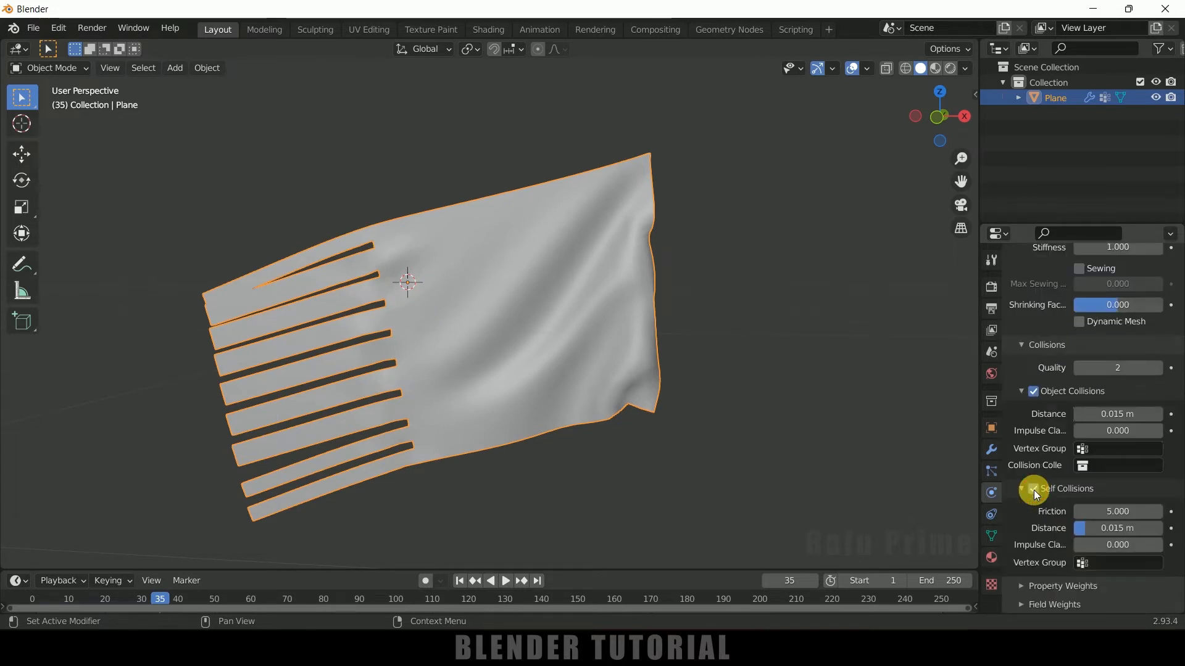
left_click(1160, 368)
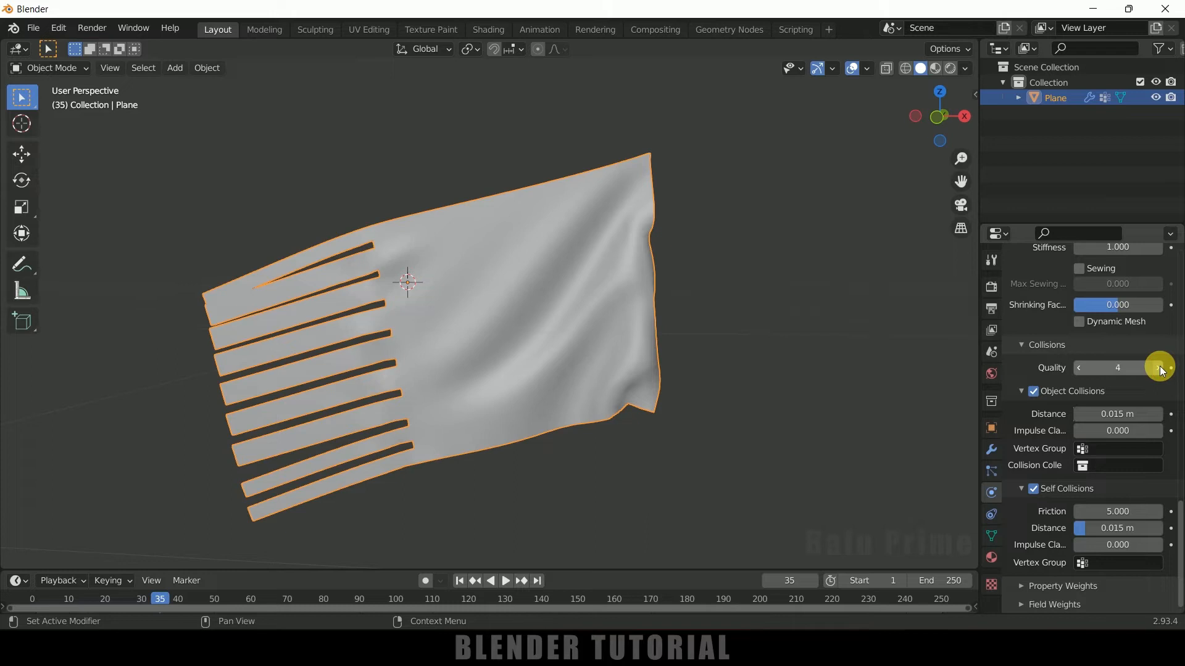
Step: Set the cloth's Quality Steps to 7
scroll(1035, 472, "up", 10)
scroll(1033, 466, "up", 15)
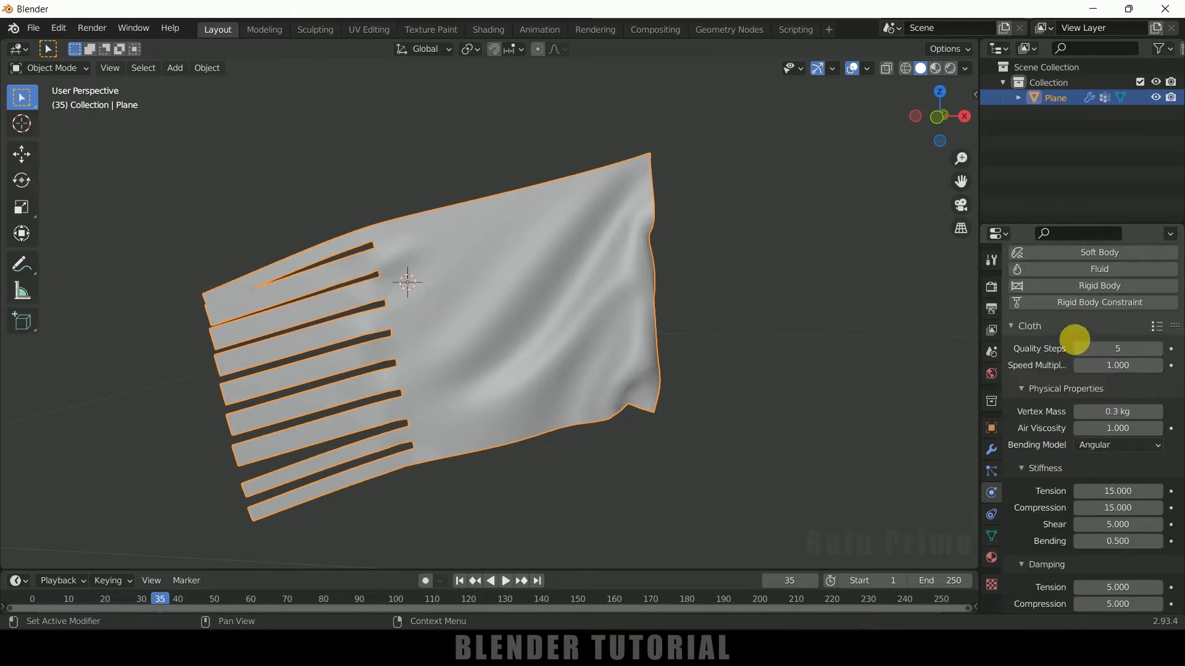
left_click(1157, 348)
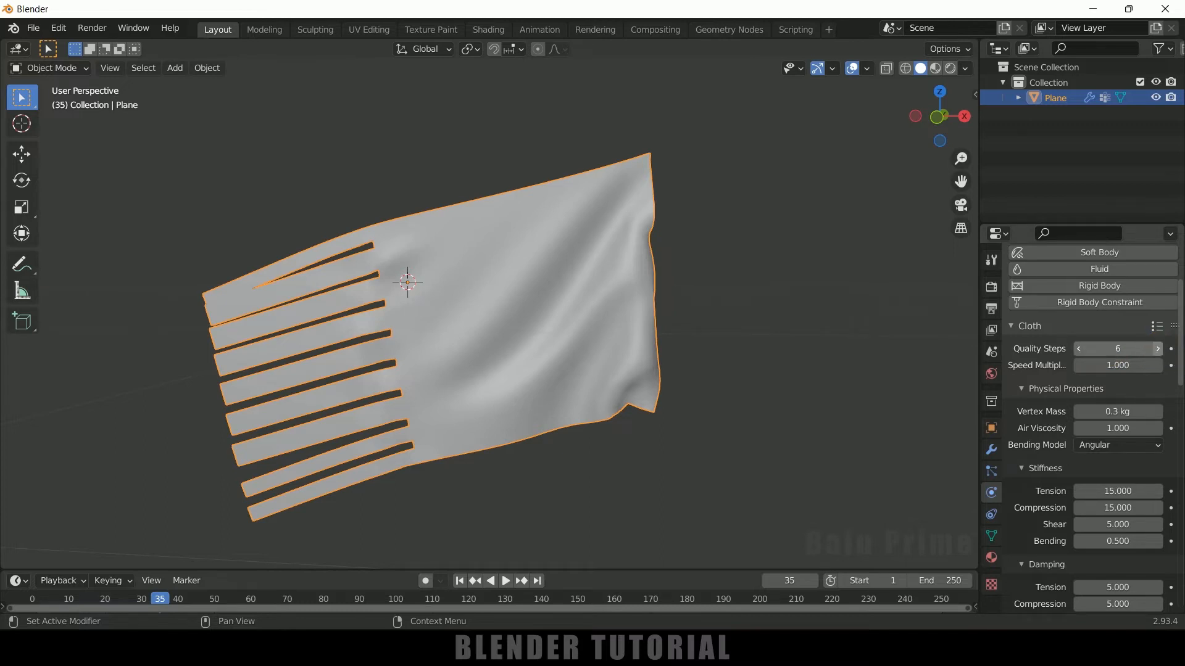
left_click(1157, 349)
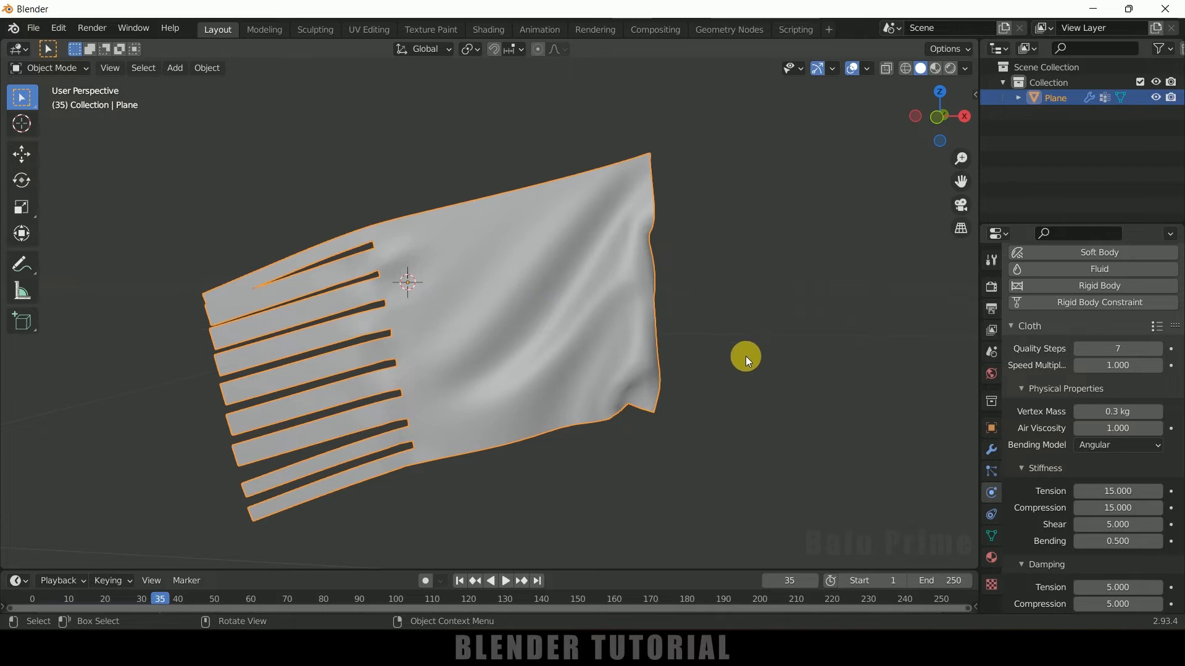
Step: Add a Wind force field, move it along X beyond the plane's pinned edge, and scale it up to roughly double size
left_click(174, 68)
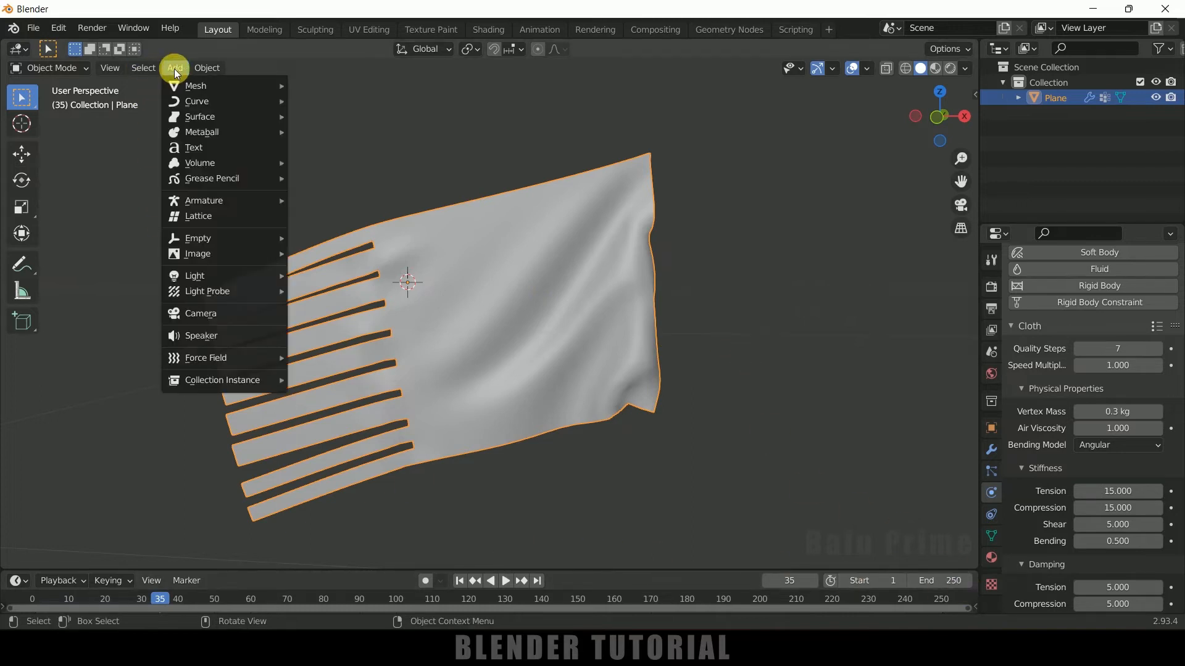
mouse_move(218, 359)
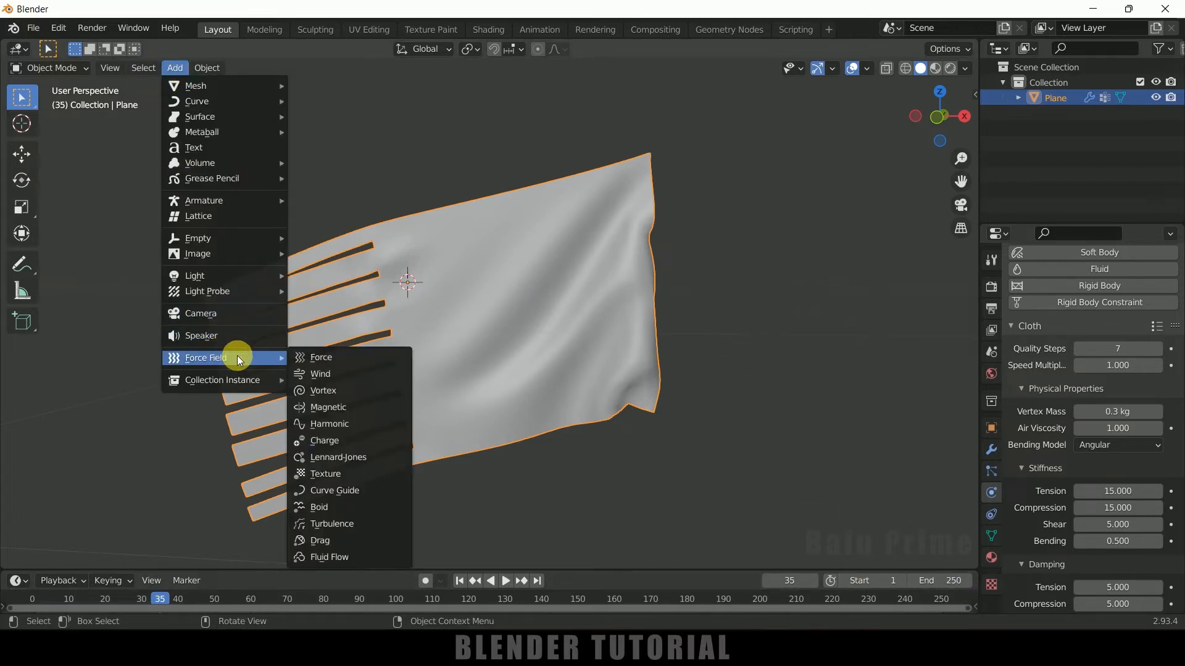
left_click(319, 376)
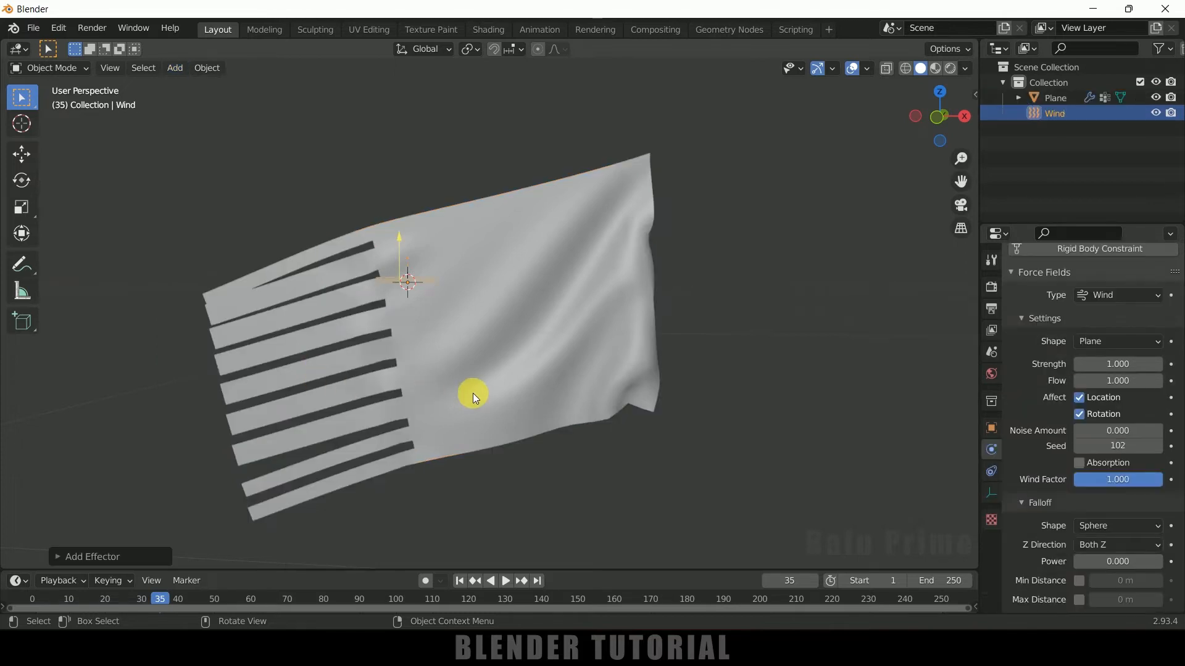
left_click(31, 161)
left_click_drag(472, 282, 856, 334)
key("s")
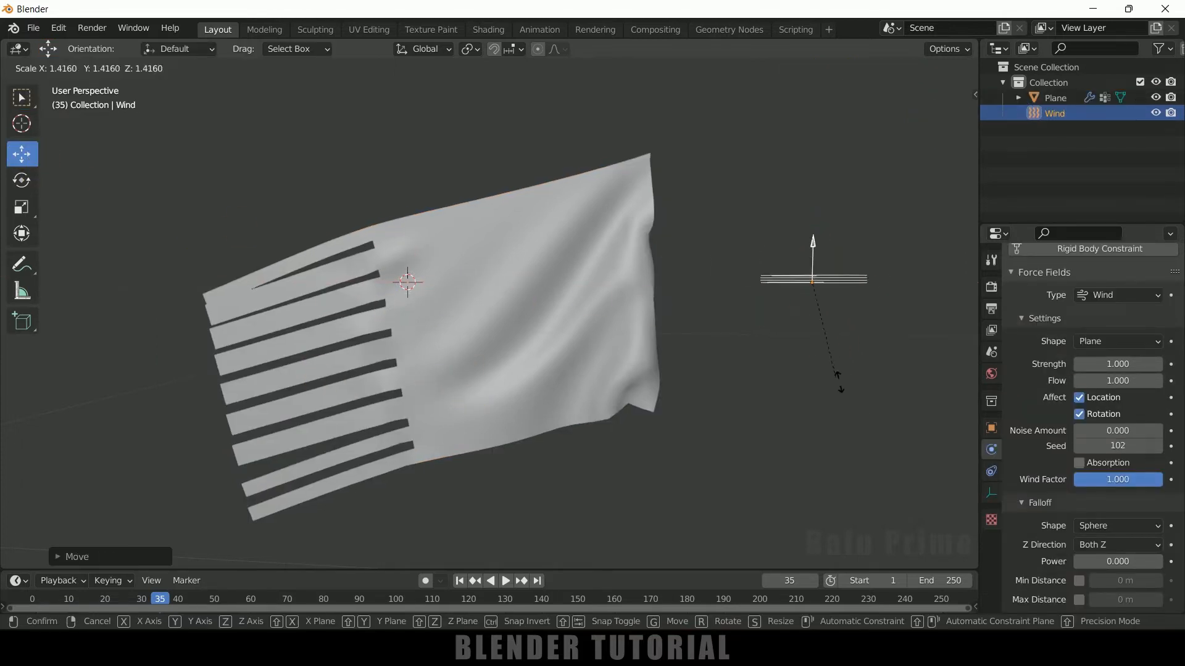
left_click(913, 447)
Step: Rotate the wind force field about the Y axis so its arrow points toward the cloth's pinned edge
left_click(22, 181)
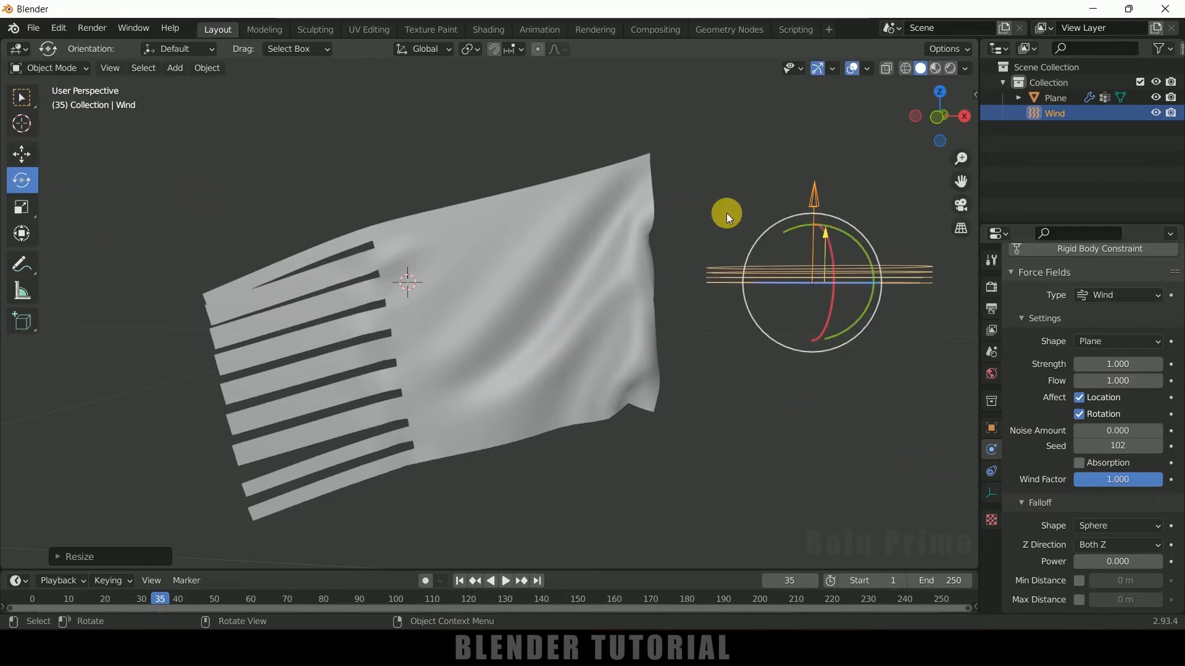
left_click_drag(798, 225, 711, 284)
key("ctrl+z")
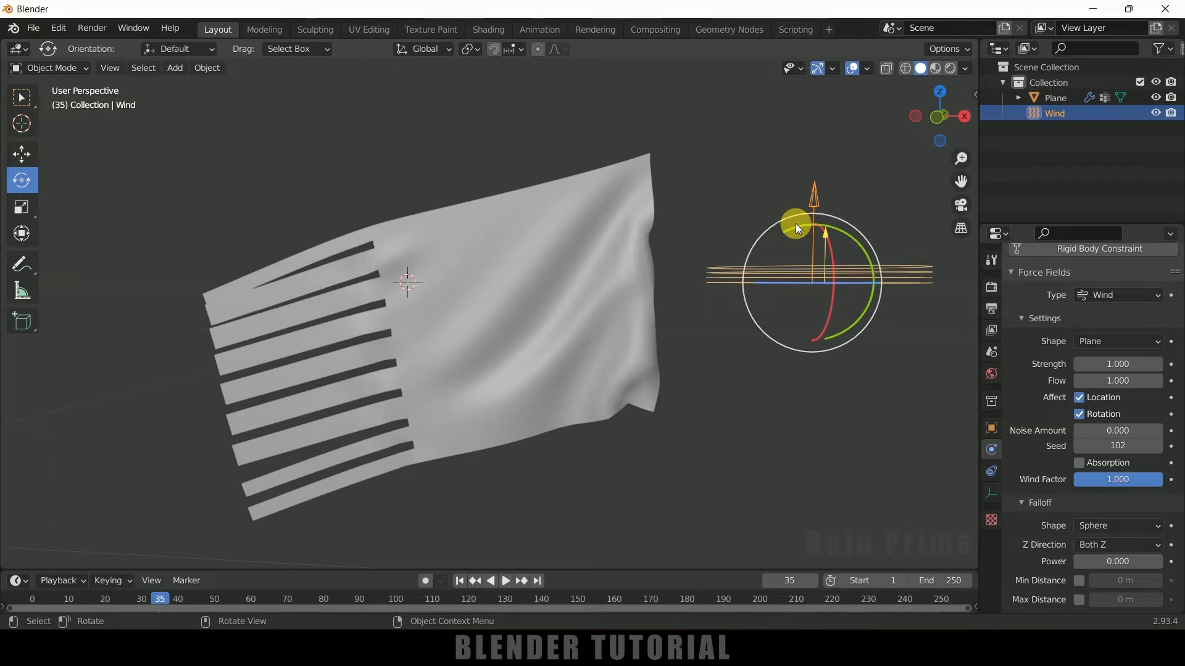
left_click_drag(791, 228, 740, 288)
mouse_move(763, 369)
middle_mouse_down()
mouse_move(750, 399)
mouse_move(760, 450)
mouse_move(774, 373)
middle_mouse_up()
left_click_drag(713, 252, 656, 290)
middle_click_drag(812, 367, 827, 319)
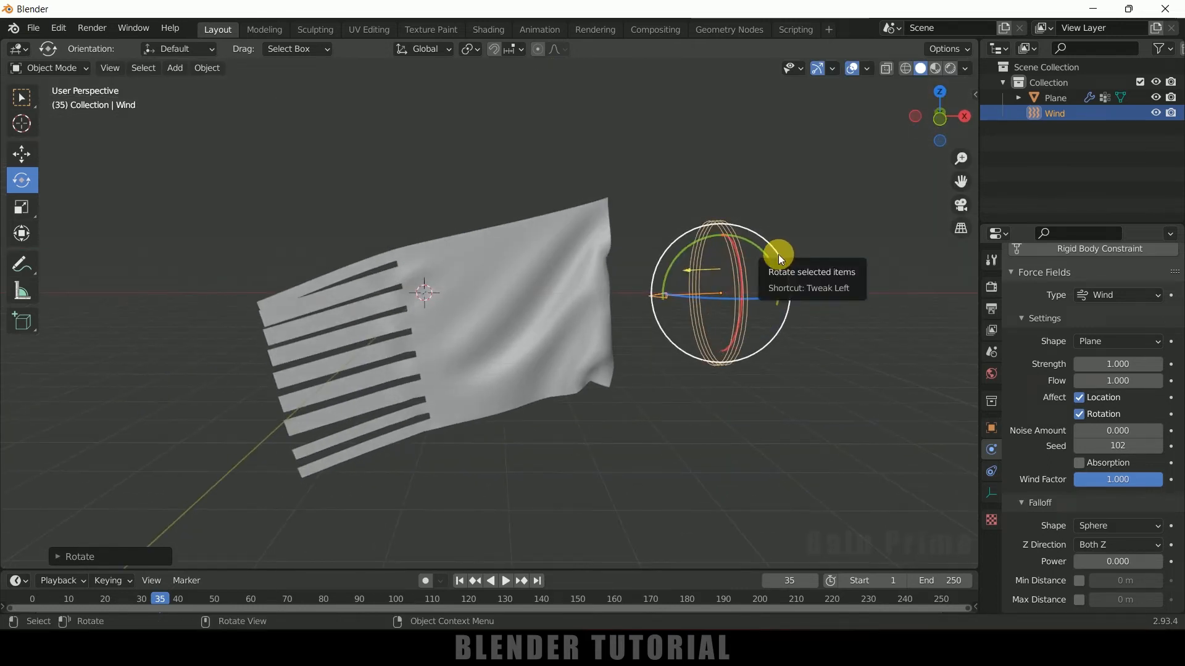
Step: In front orthographic view, tilt the wind force field slightly upward toward the cloth and lower it a little below the X axis
key("KP_1")
left_click_drag(758, 258, 718, 282)
left_click(28, 154)
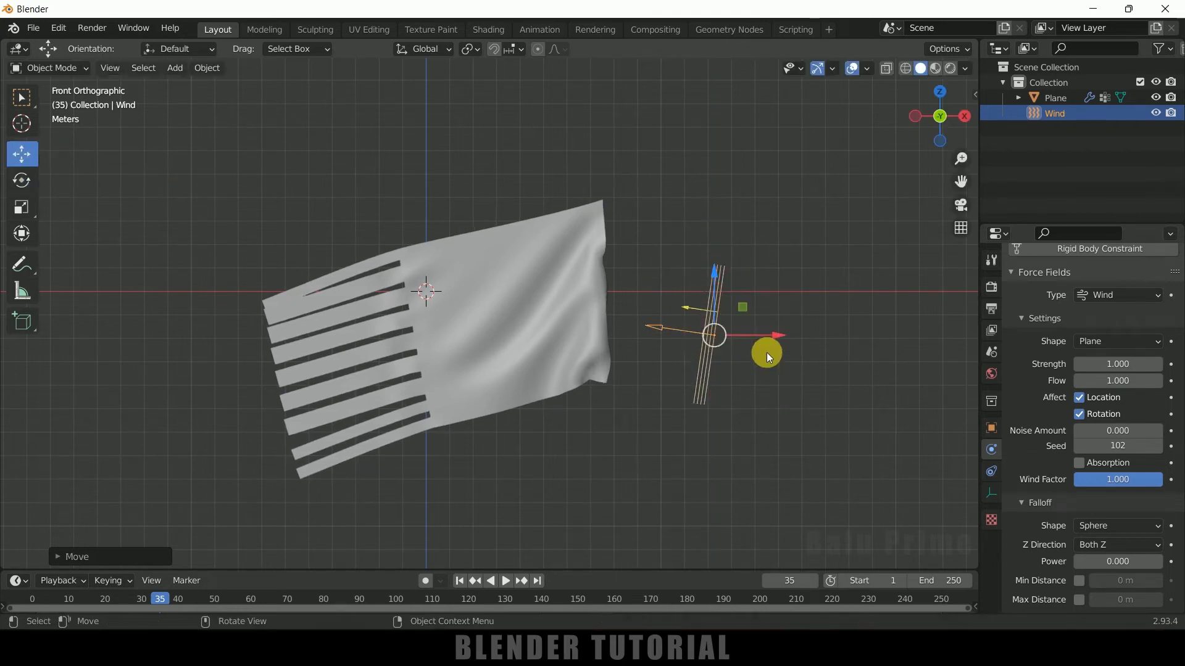
Step: Play the cloth simulation with the wind from the first frame, stopping it at frame 77
left_click(461, 581)
left_click(507, 583)
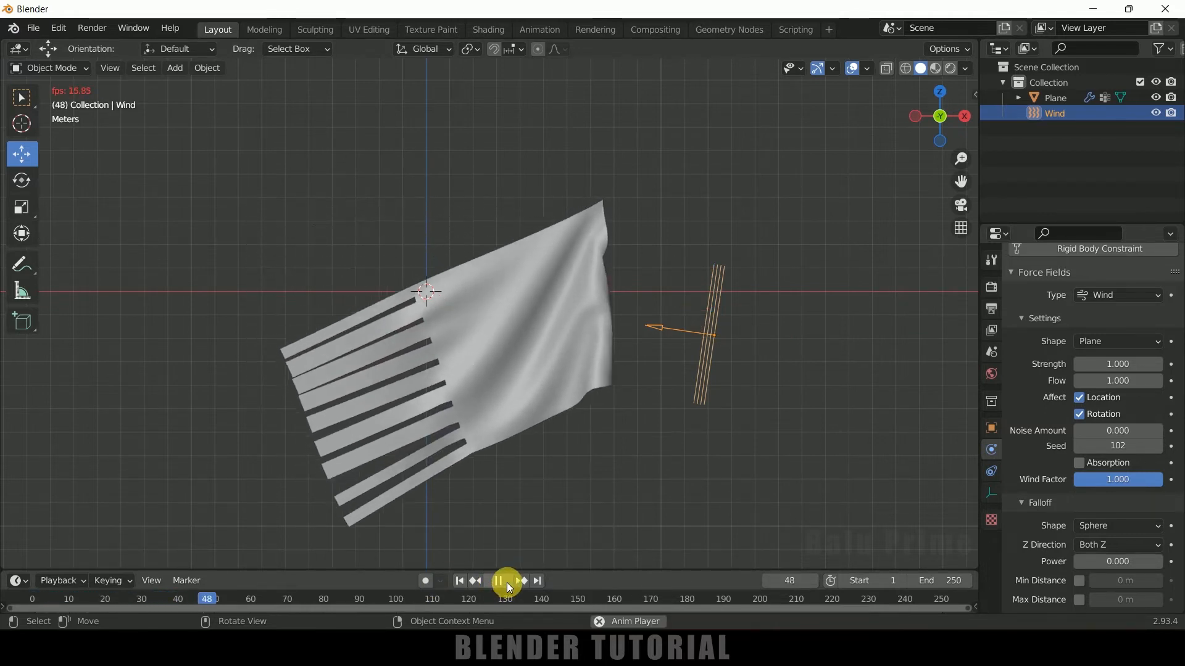
left_click(508, 582)
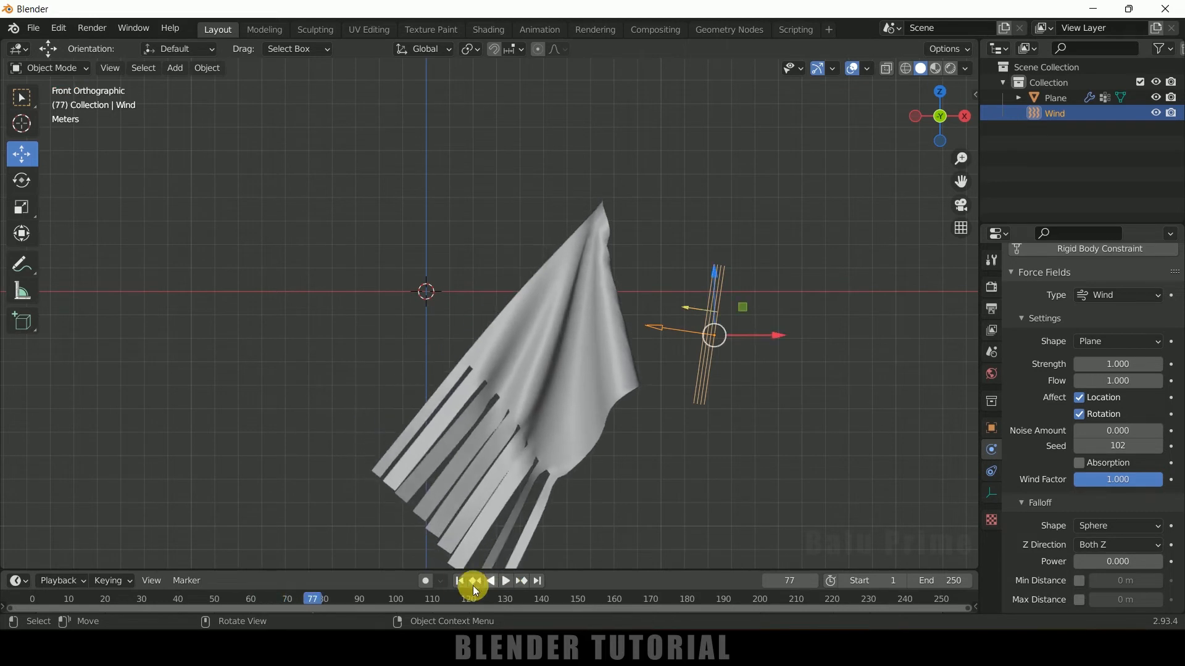
Step: Return to frame 1, set the wind Strength to 100, and play the simulation, stopping it at frame 70
left_click(459, 582)
left_click(757, 394)
left_click(710, 372)
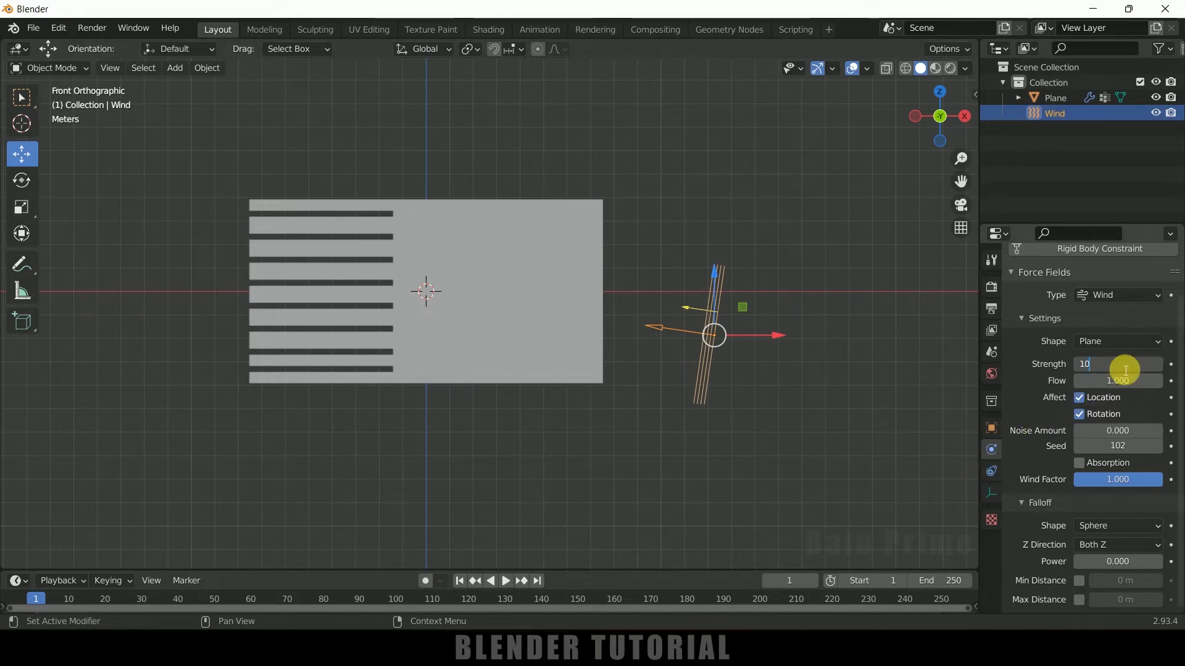
key("Return")
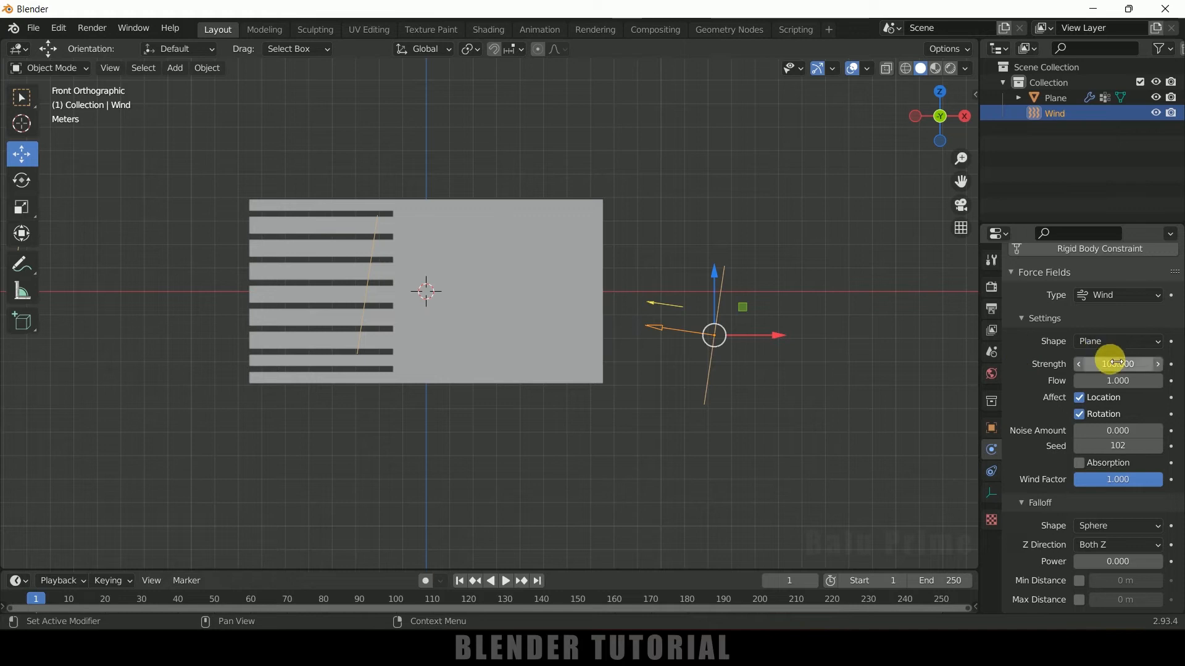
left_click(507, 581)
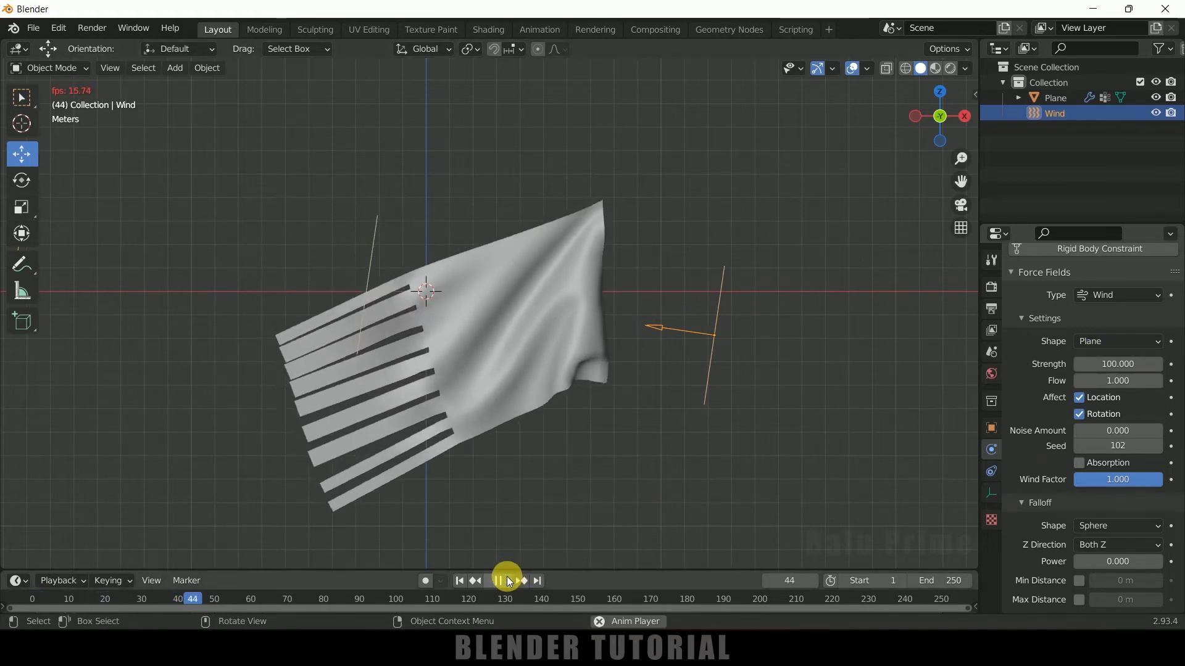
left_click(508, 582)
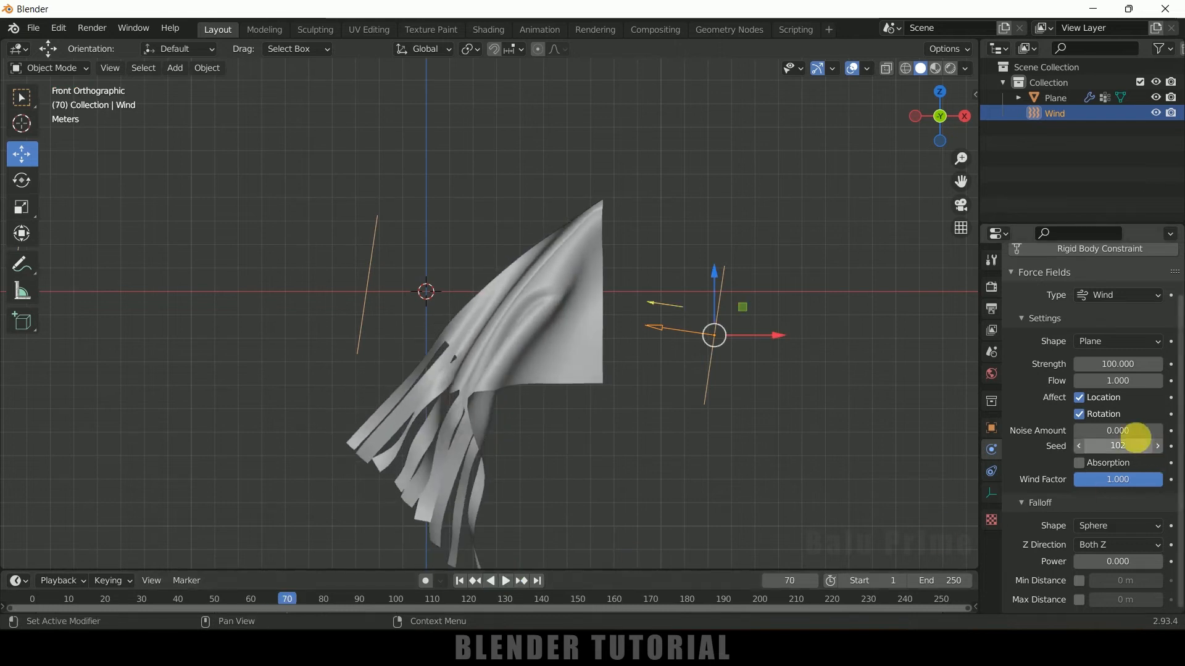
Step: Set the wind Strength to 500 and play the simulation from frame 1, stopping it at frame 184
left_click(1134, 369)
type("500")
key("Return")
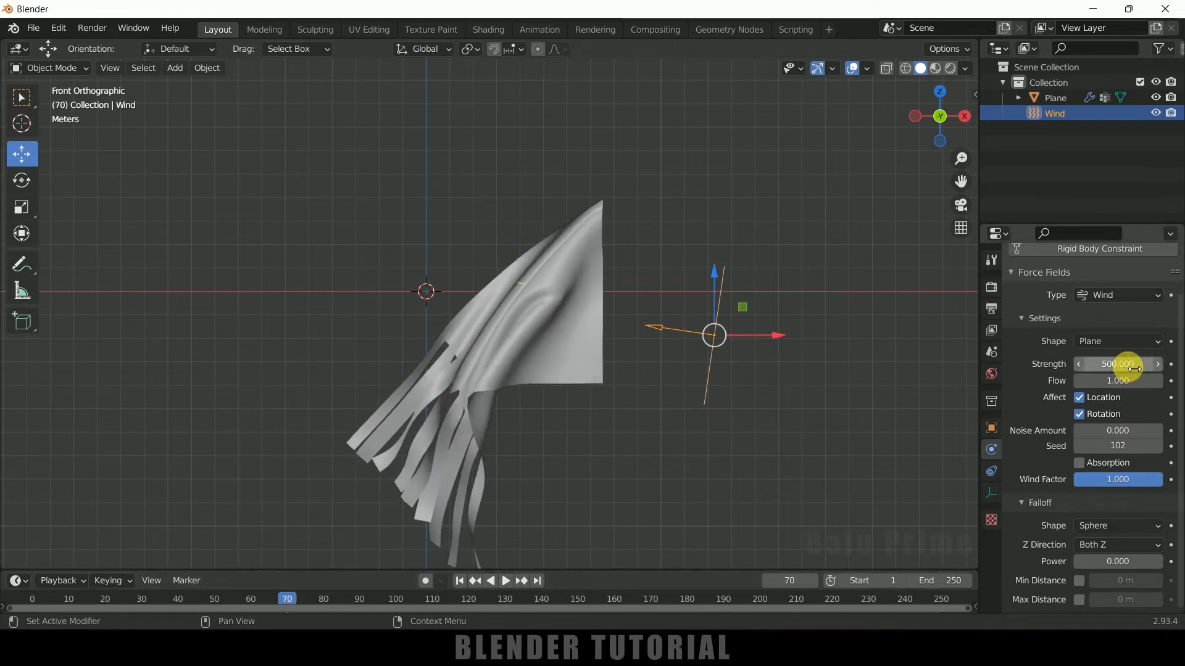
left_click(455, 582)
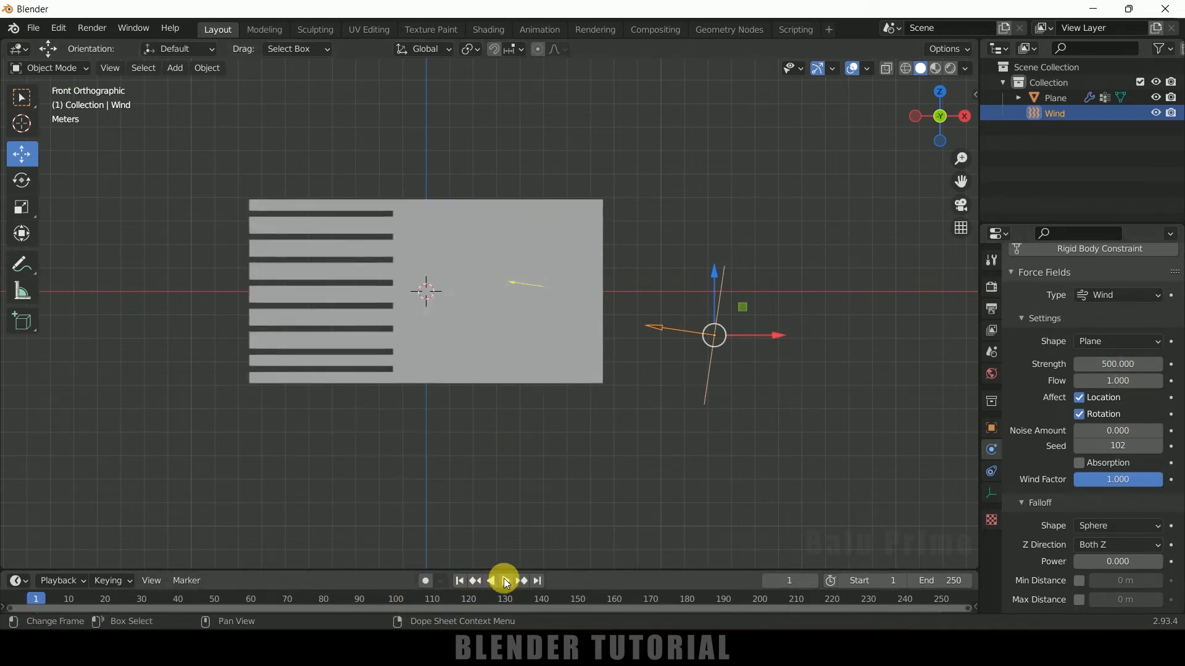
left_click(506, 582)
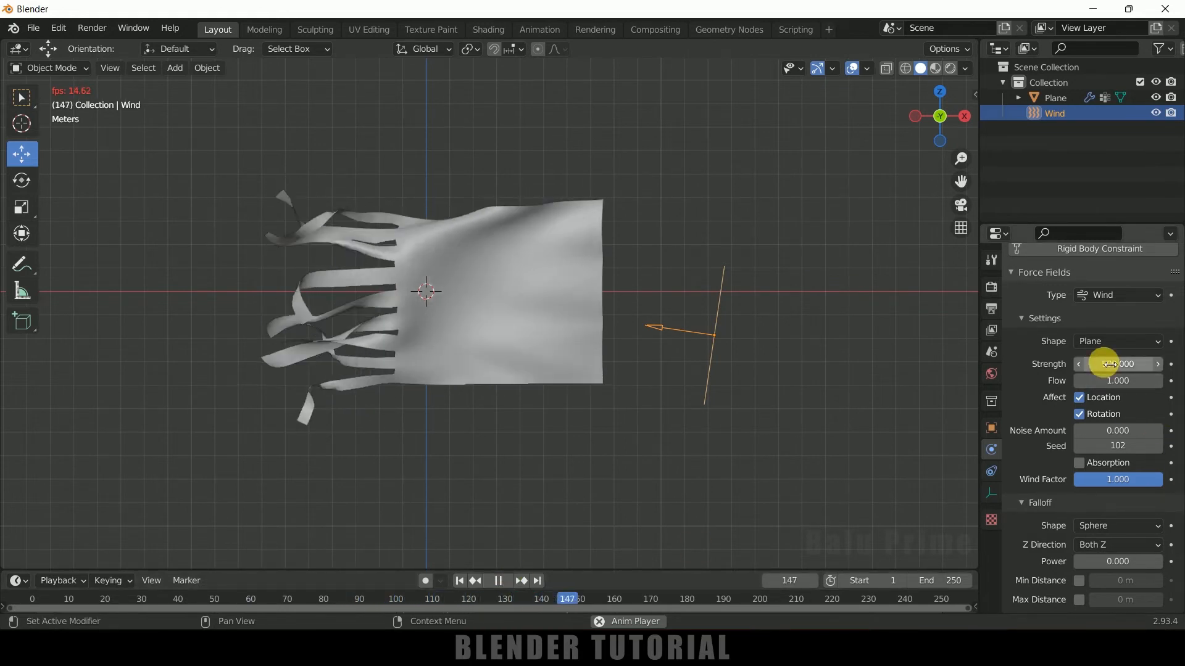
left_click(497, 580)
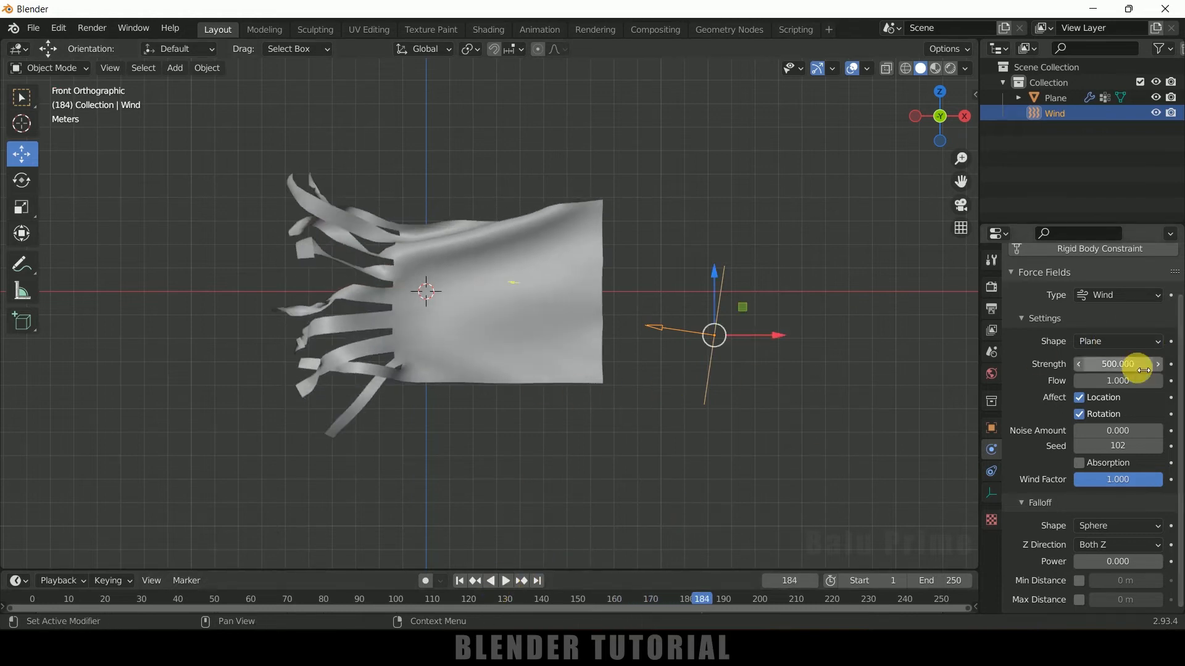
Step: Return to frame 1, set the wind Strength to 0, and insert a keyframe on it
left_click(459, 581)
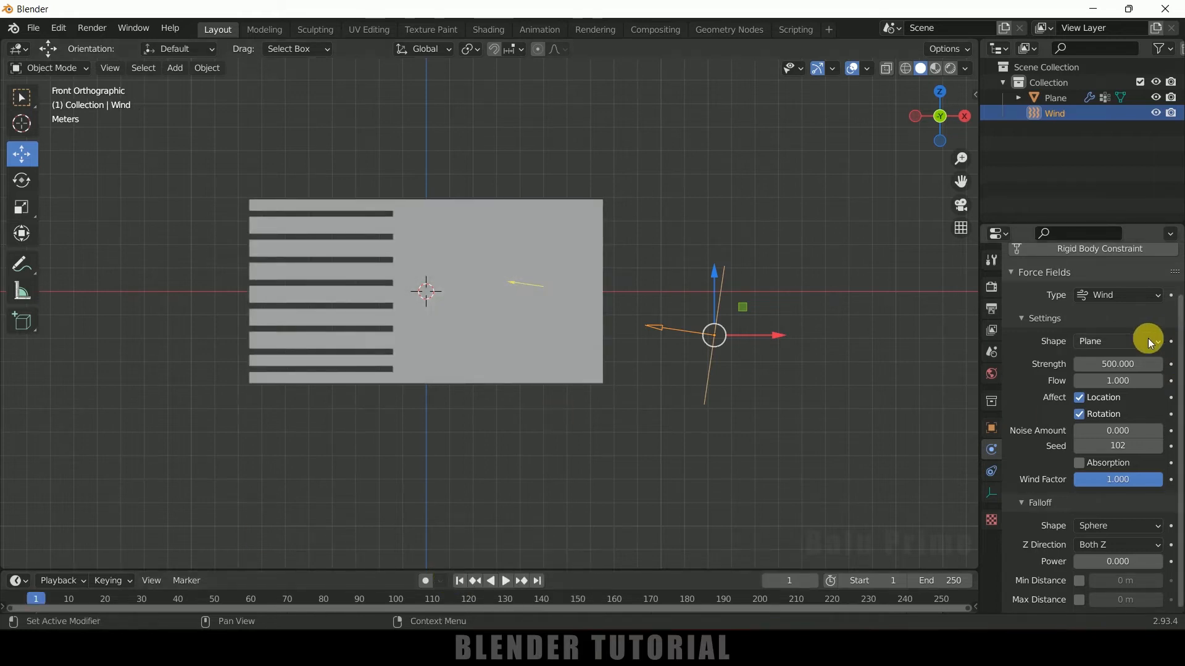
left_click(1125, 370)
type("0")
key("Return")
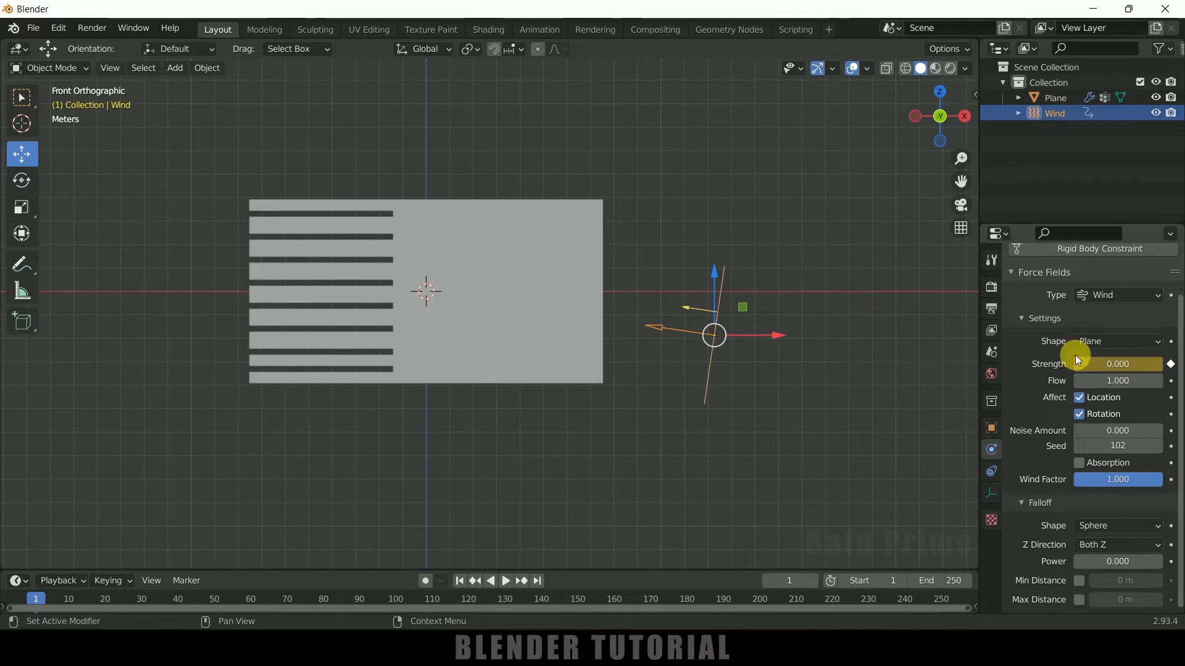
Step: At frame 60, set the wind Strength to 750 and insert a keyframe on it
left_click_drag(40, 602, 251, 611)
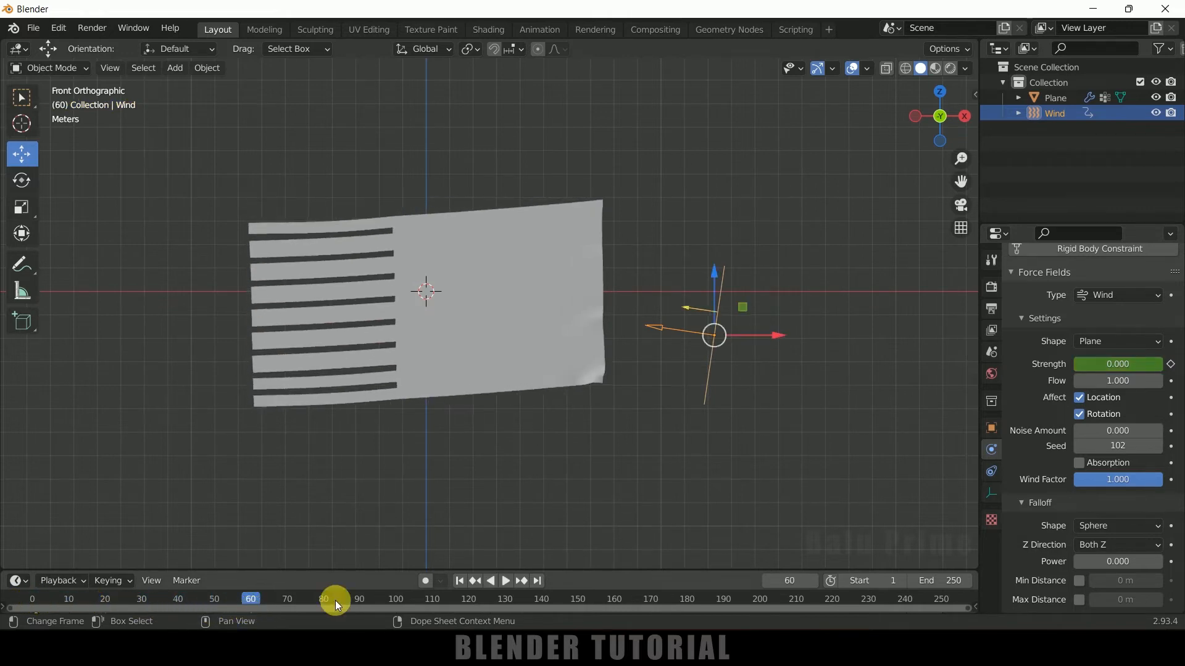
left_click(1117, 367)
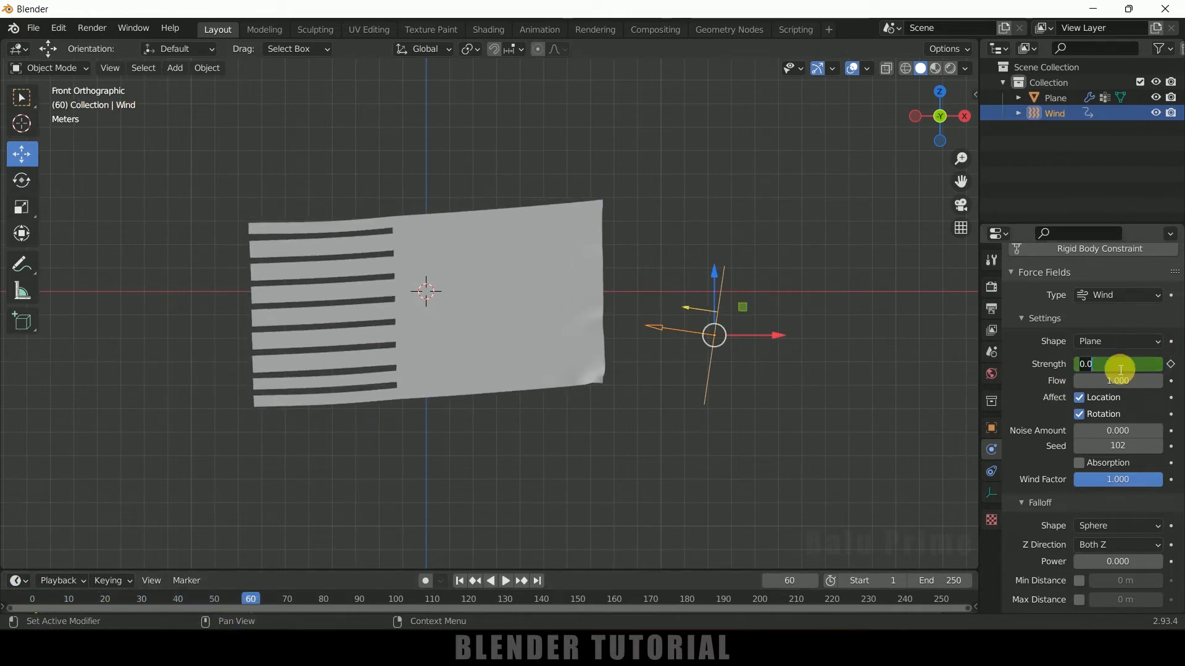
type("750")
key("Return")
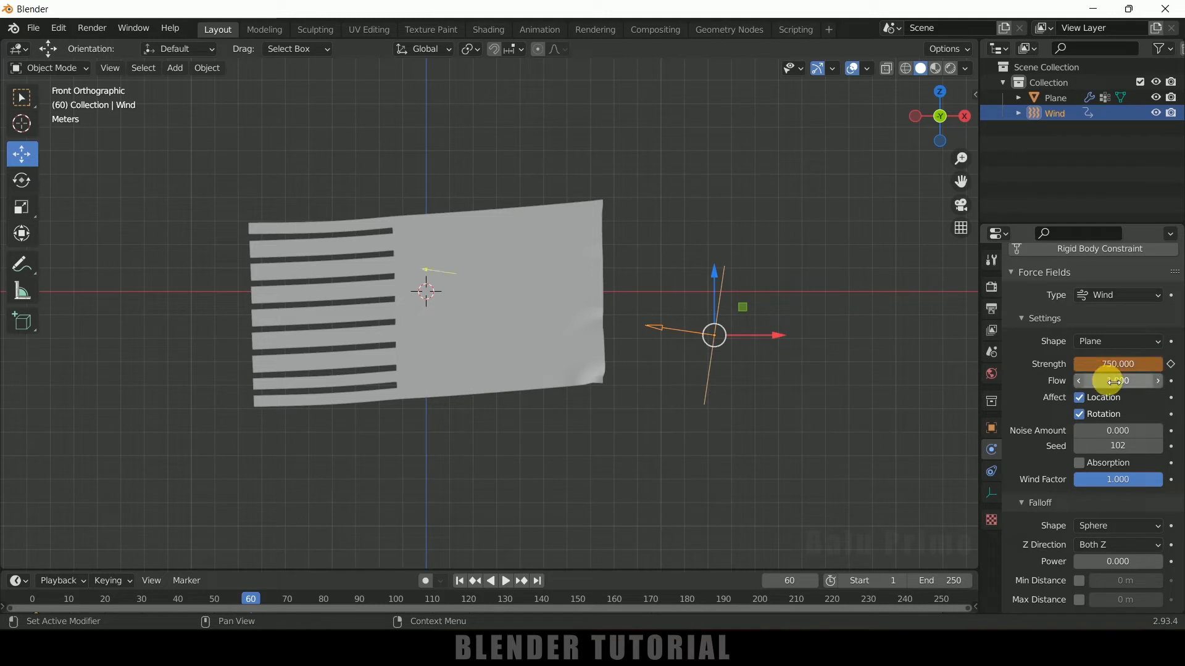
Step: Return to frame 1 and play the cloth simulation with the keyframed wind strength
left_click(459, 580)
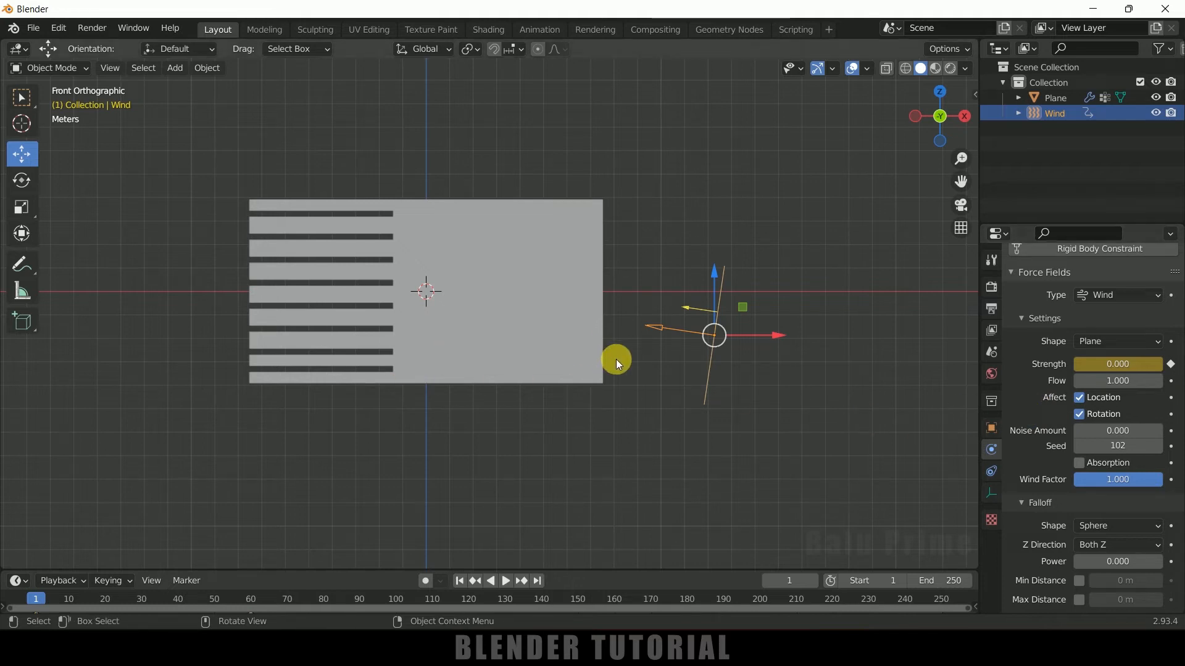
left_click(507, 582)
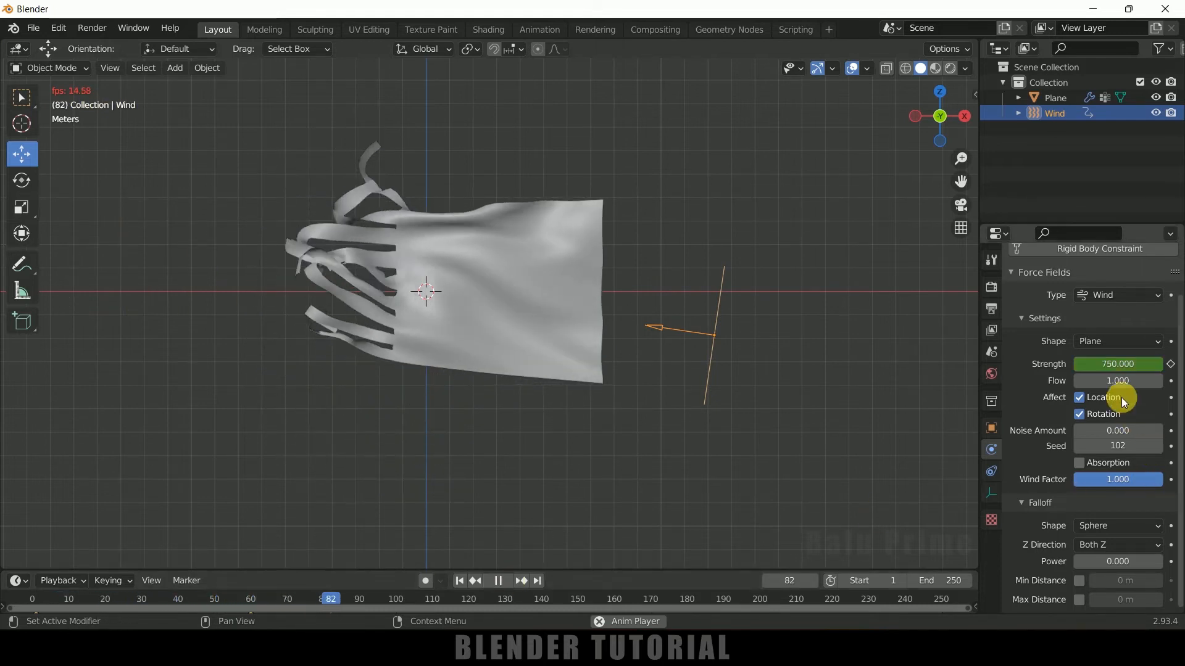
Step: Stop the playback at frame 128, switch the viewport to material preview shading, and give the plane a new material
left_click(500, 580)
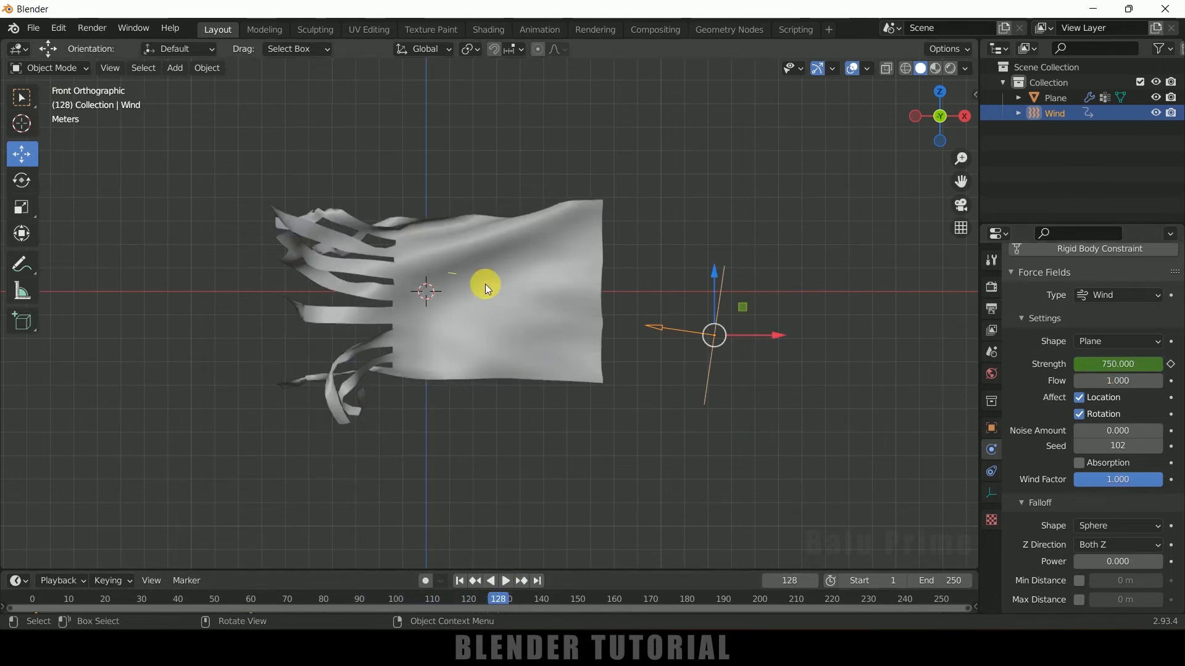
left_click(542, 309)
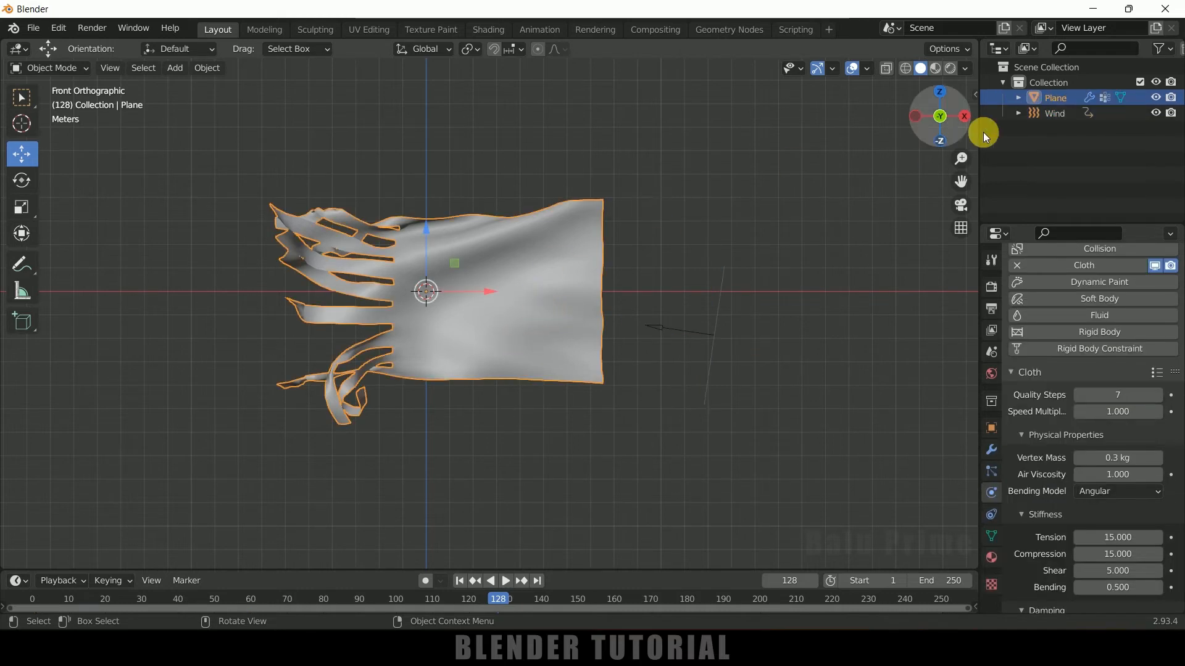
left_click(935, 68)
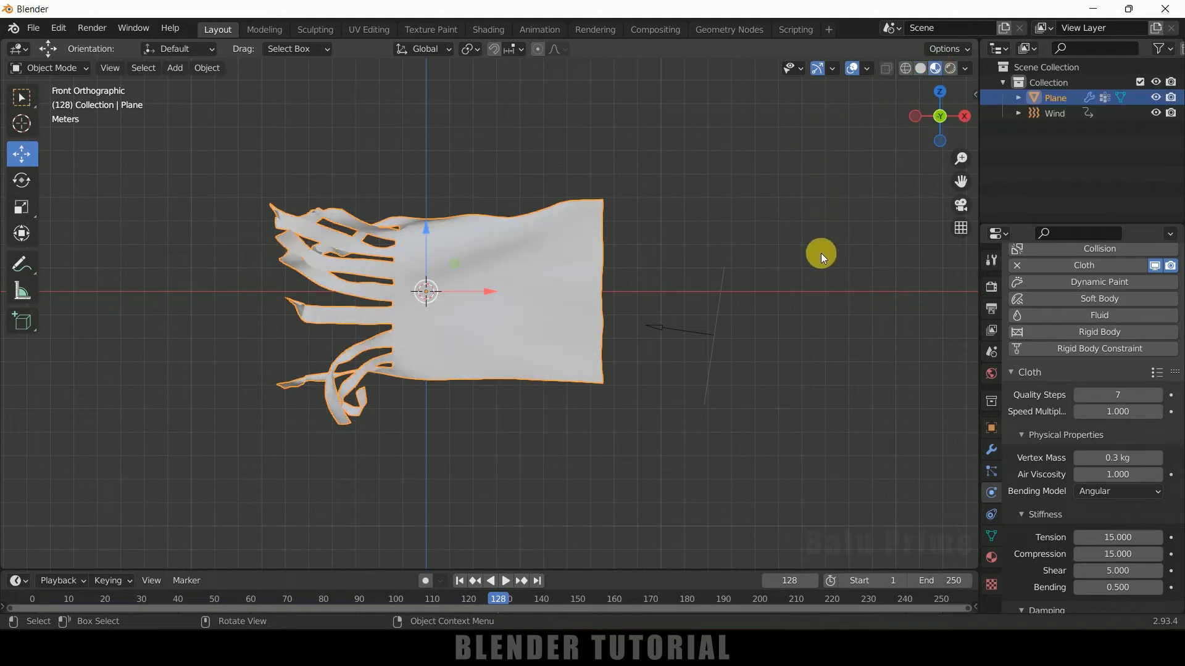
left_click(991, 555)
left_click(1086, 351)
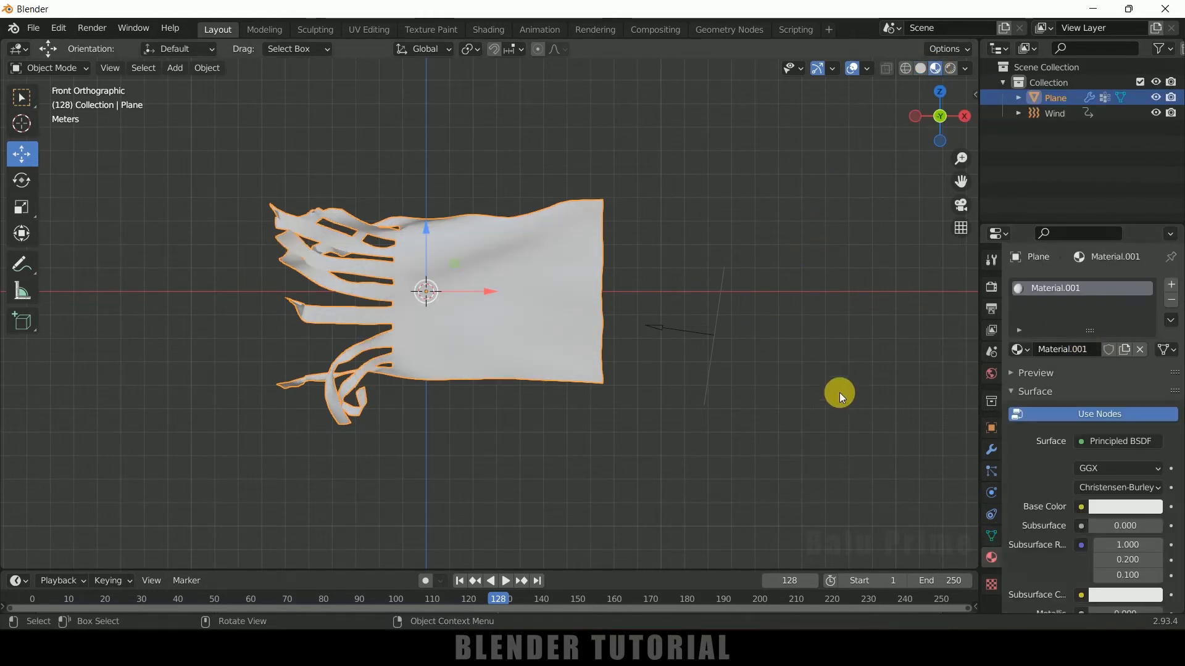
Step: In the Shading workspace, add linked Texture Coordinate, Mapping and Image Texture nodes to the Principled BSDF's Base Color and arrange them beside it
left_click(495, 32)
middle_click_drag(701, 477, 769, 548)
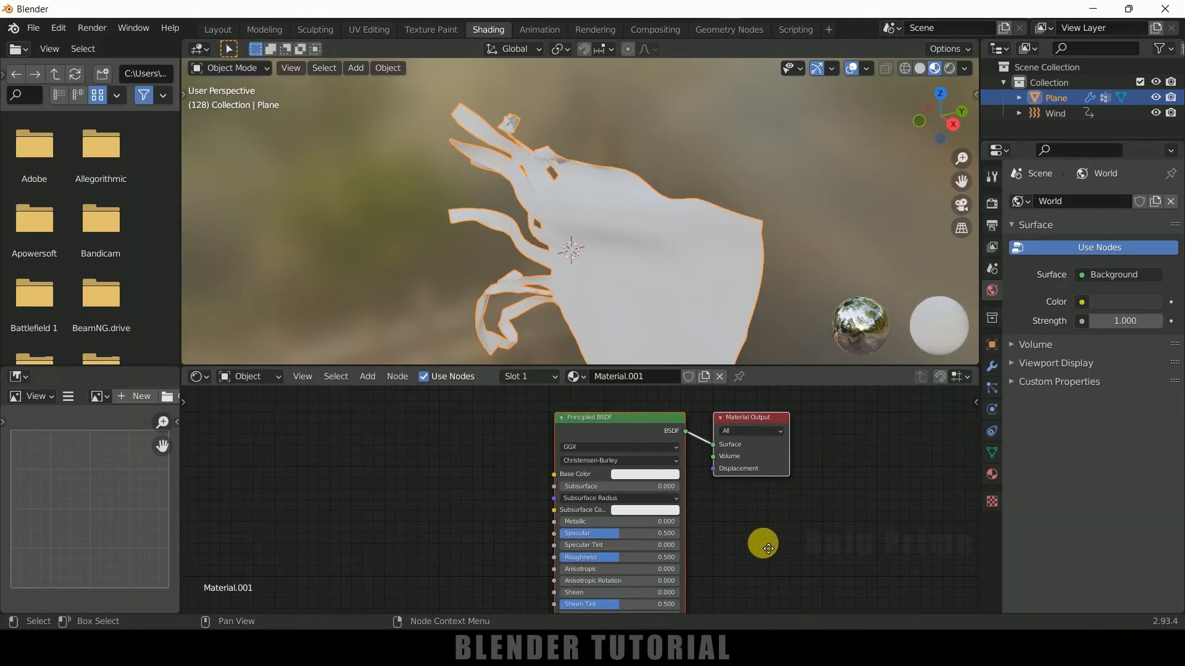
left_click(591, 420)
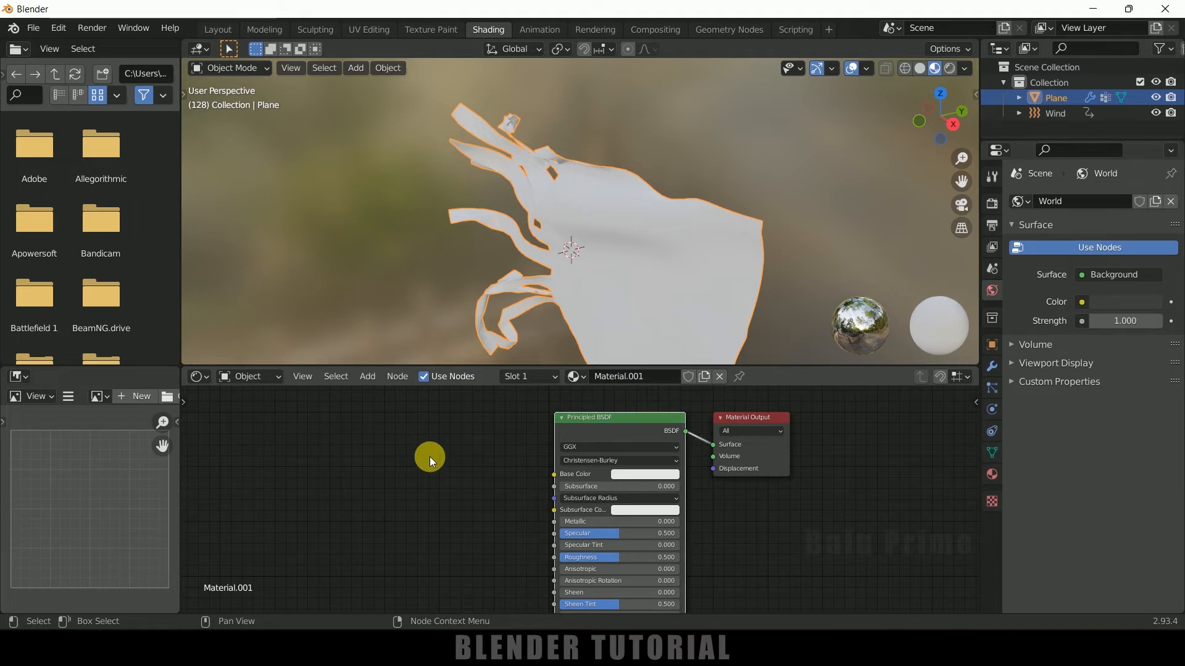
key("ctrl+t")
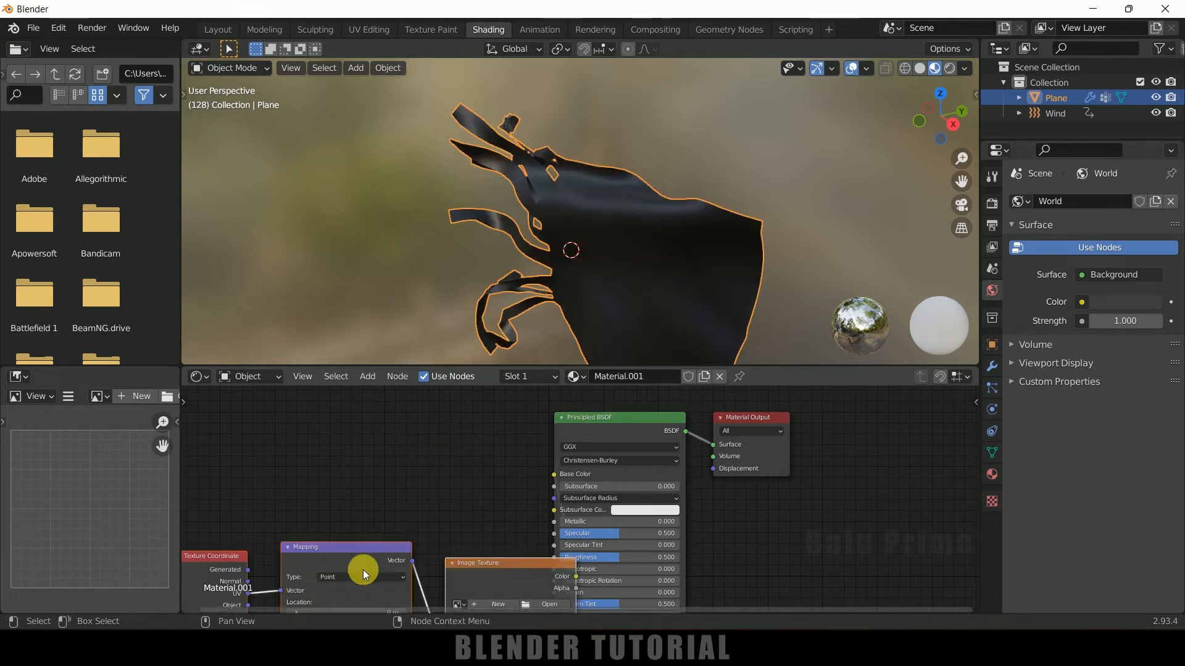
left_click_drag(351, 549, 264, 416)
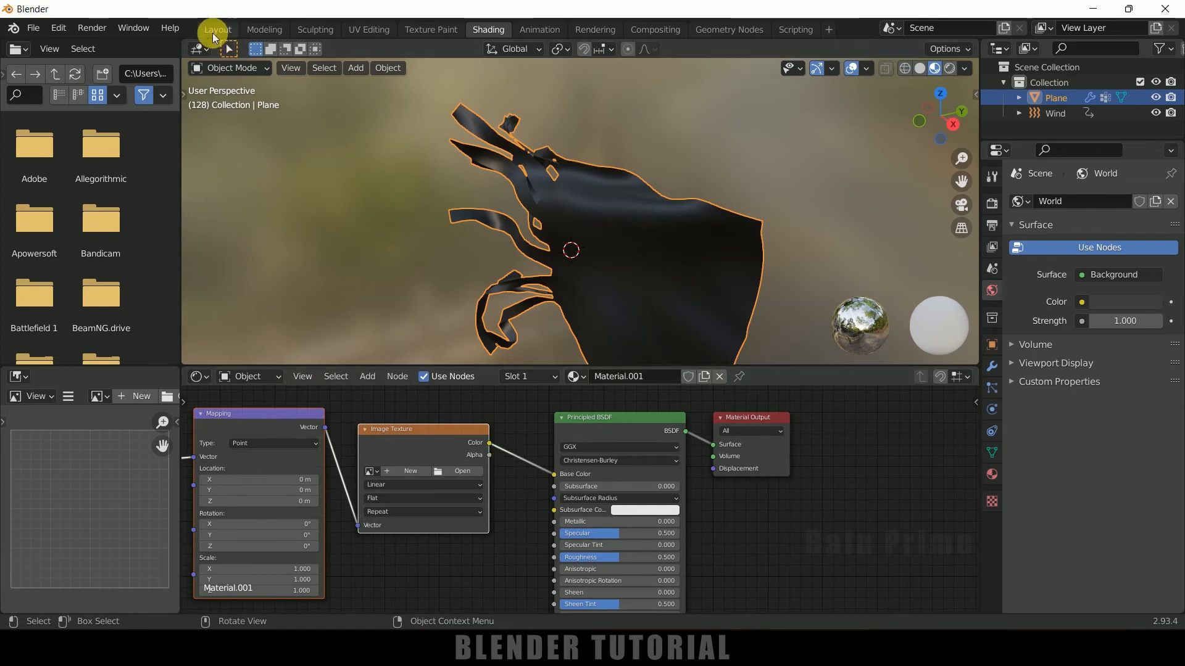
Step: Search the add-ons in the preferences for "node", check that Node Wrangler is enabled, and close the preferences
left_click(63, 28)
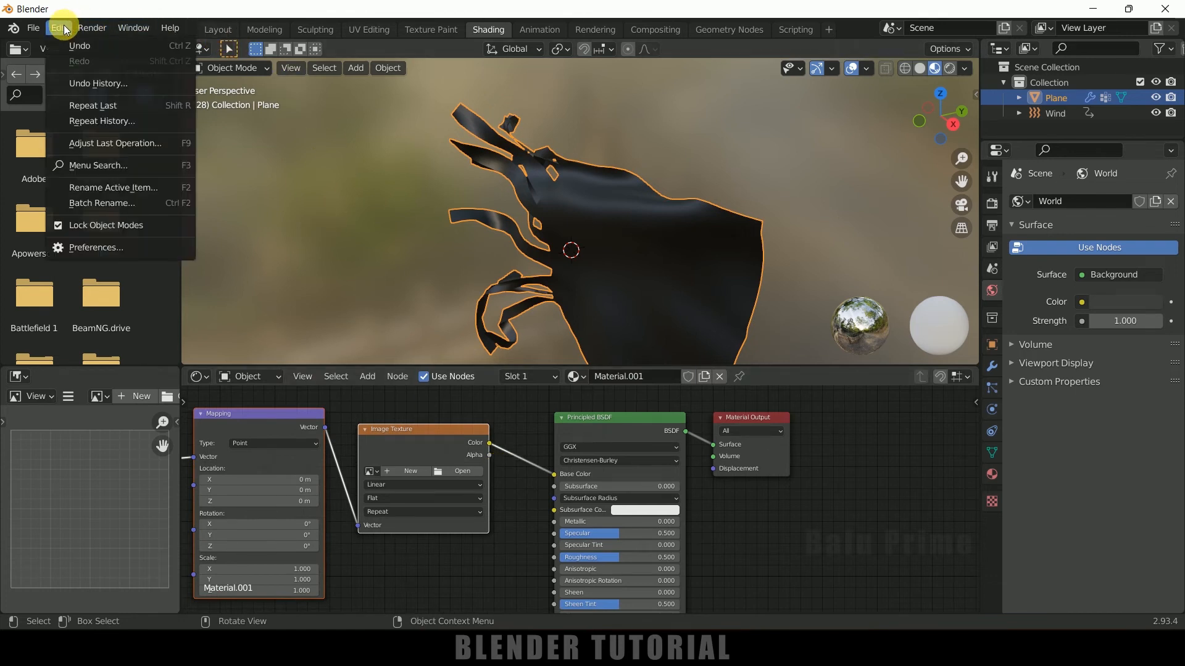
left_click(95, 247)
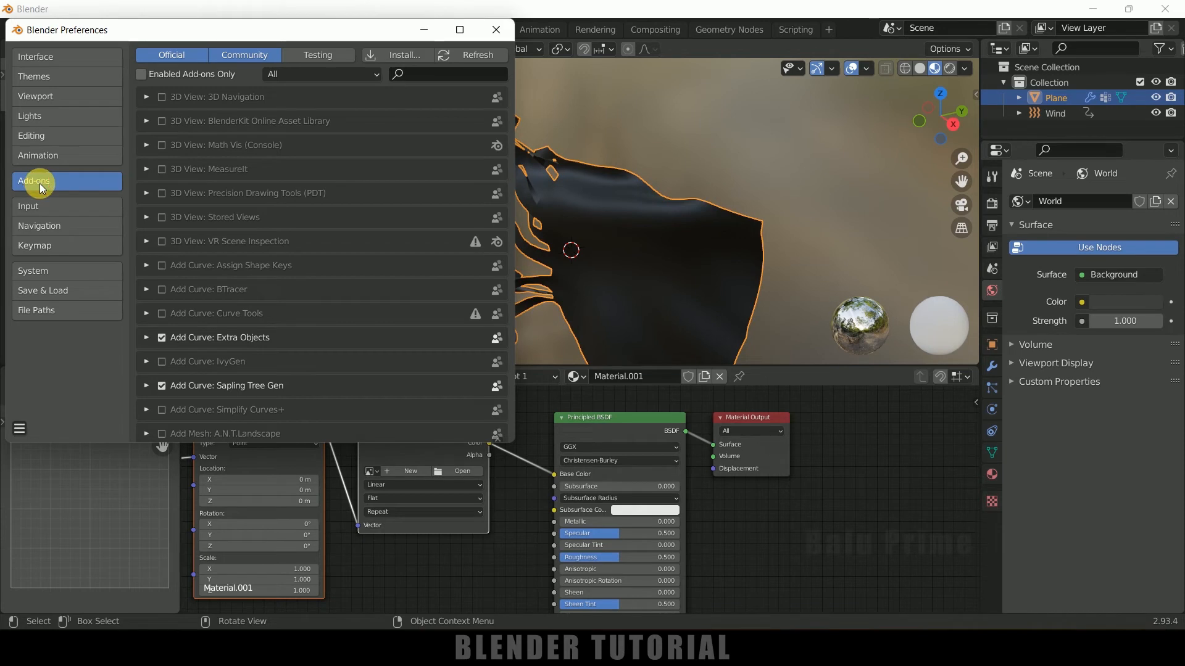
type("node")
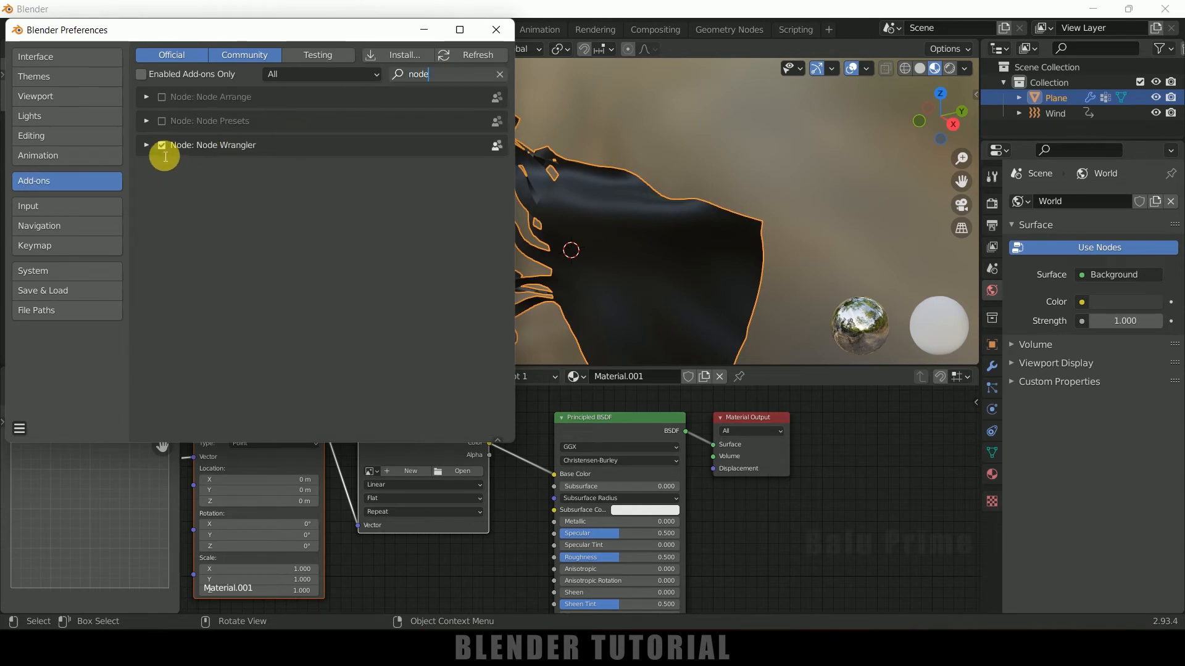
left_click(165, 150)
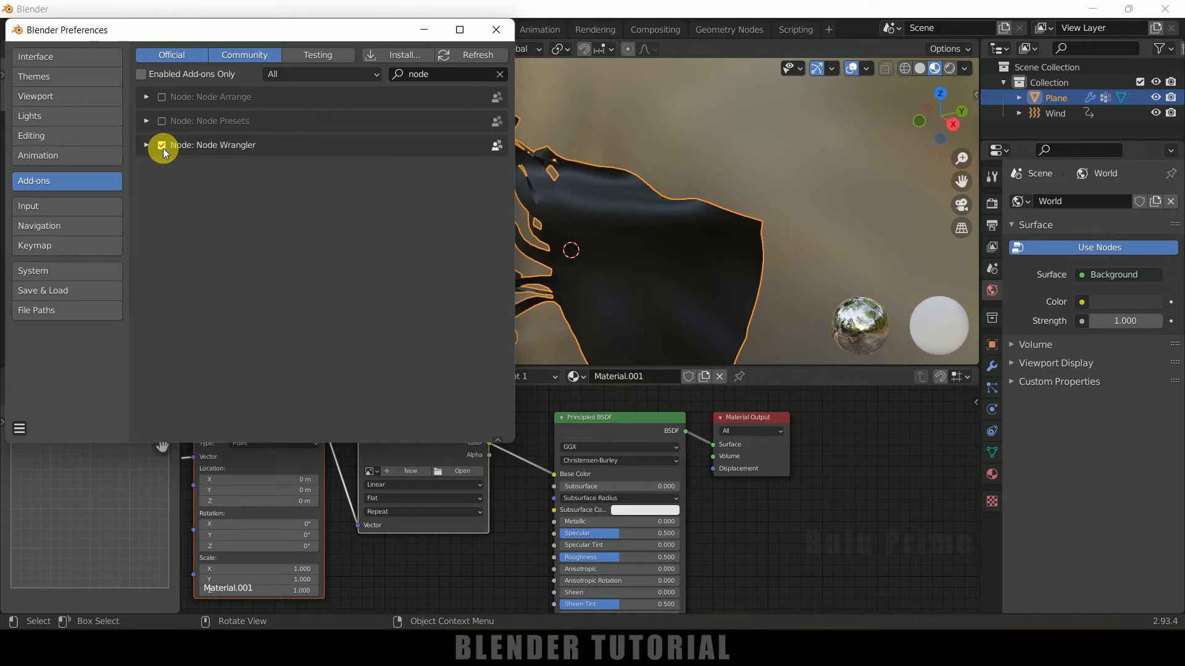
left_click(21, 430)
left_click(74, 387)
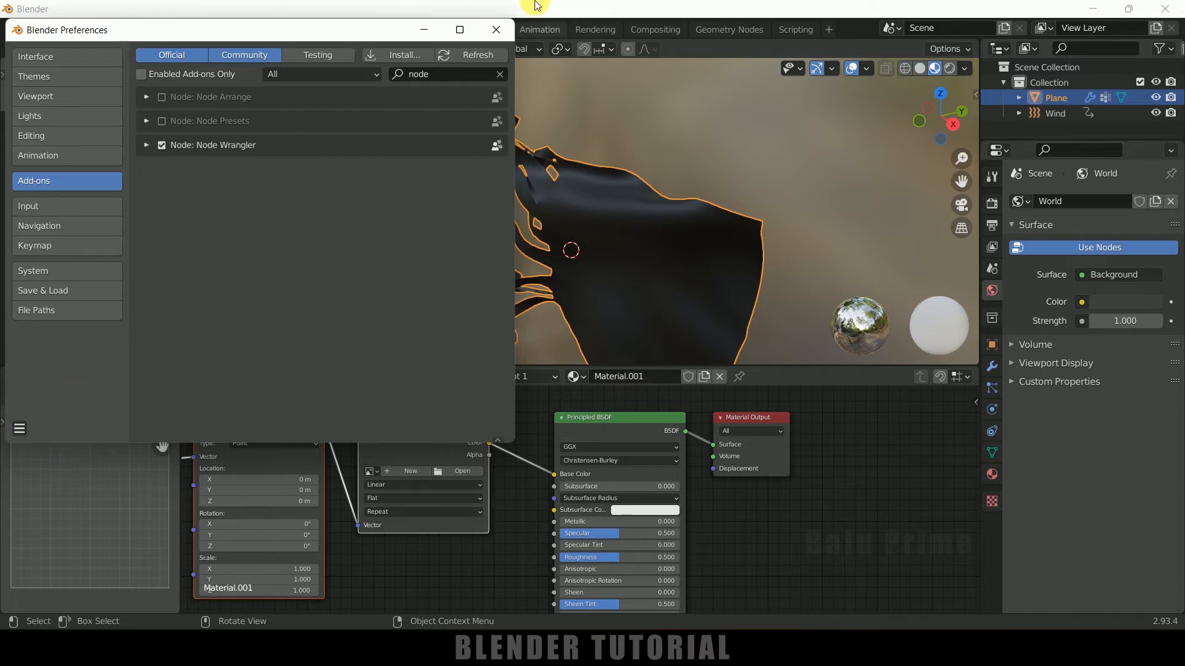
left_click(496, 29)
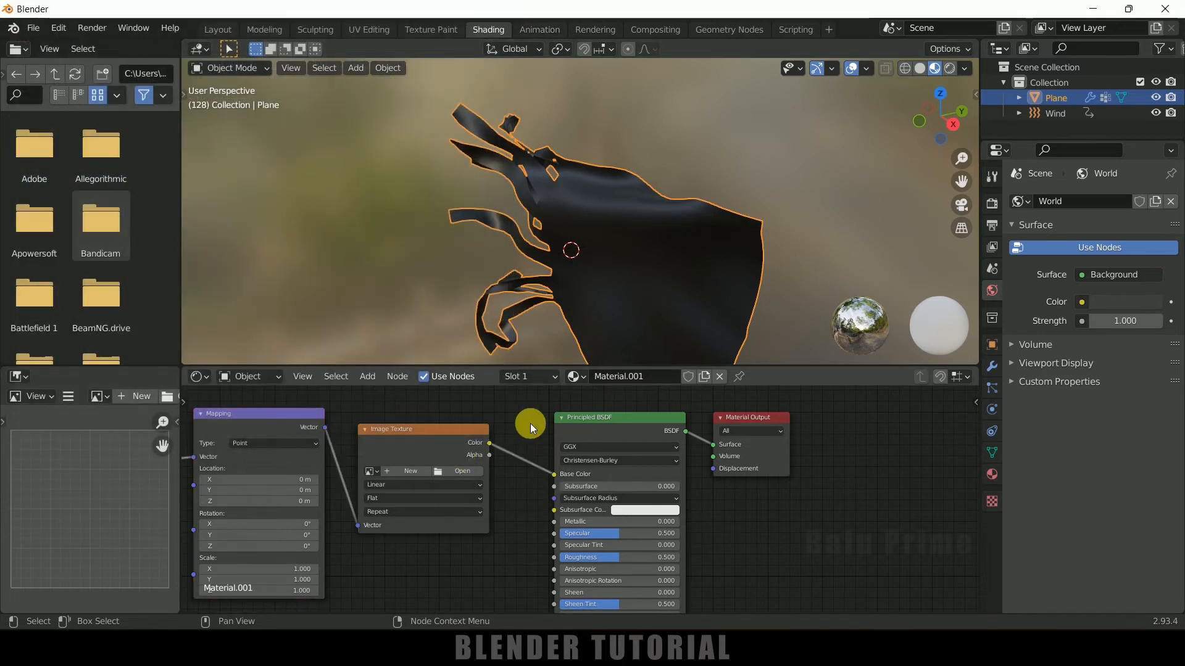
Step: Load ten rings.jpg into the Image Texture node that feeds the plane's Base Color
left_click(581, 418)
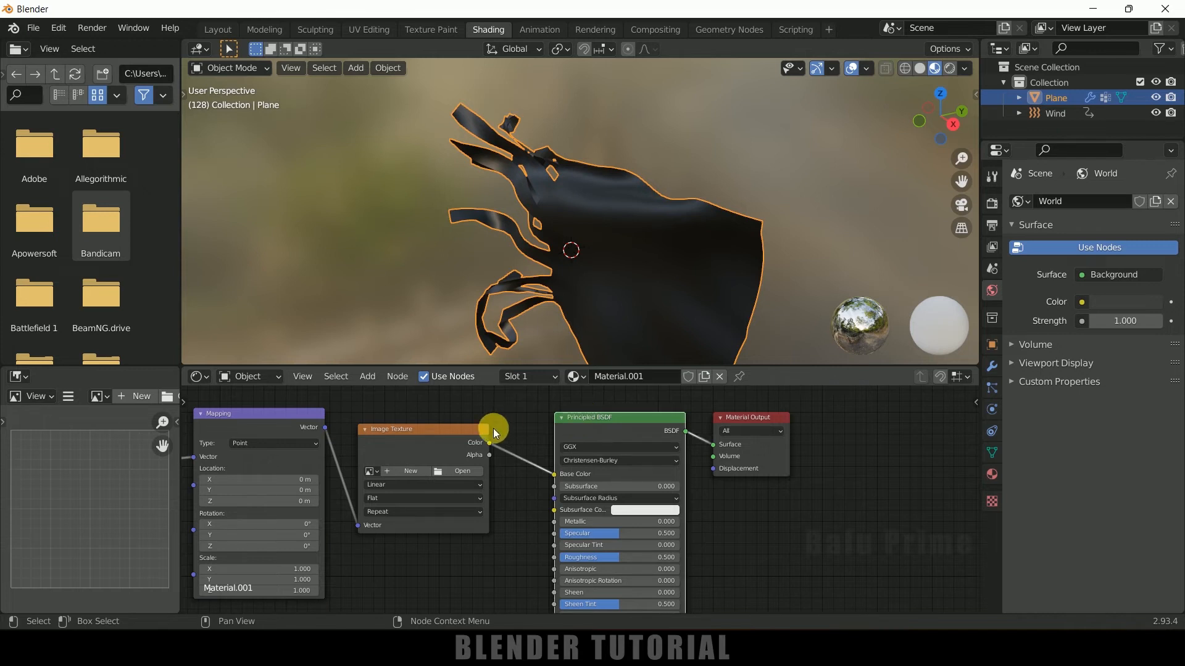
middle_click_drag(504, 545, 651, 555)
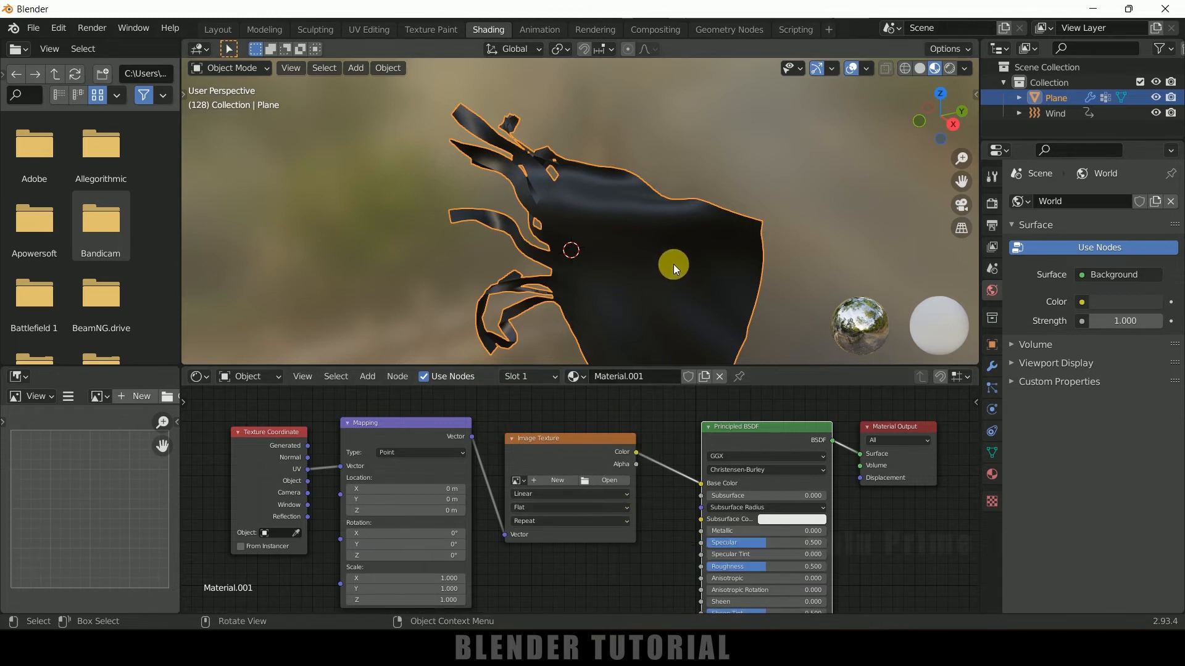
left_click(609, 482)
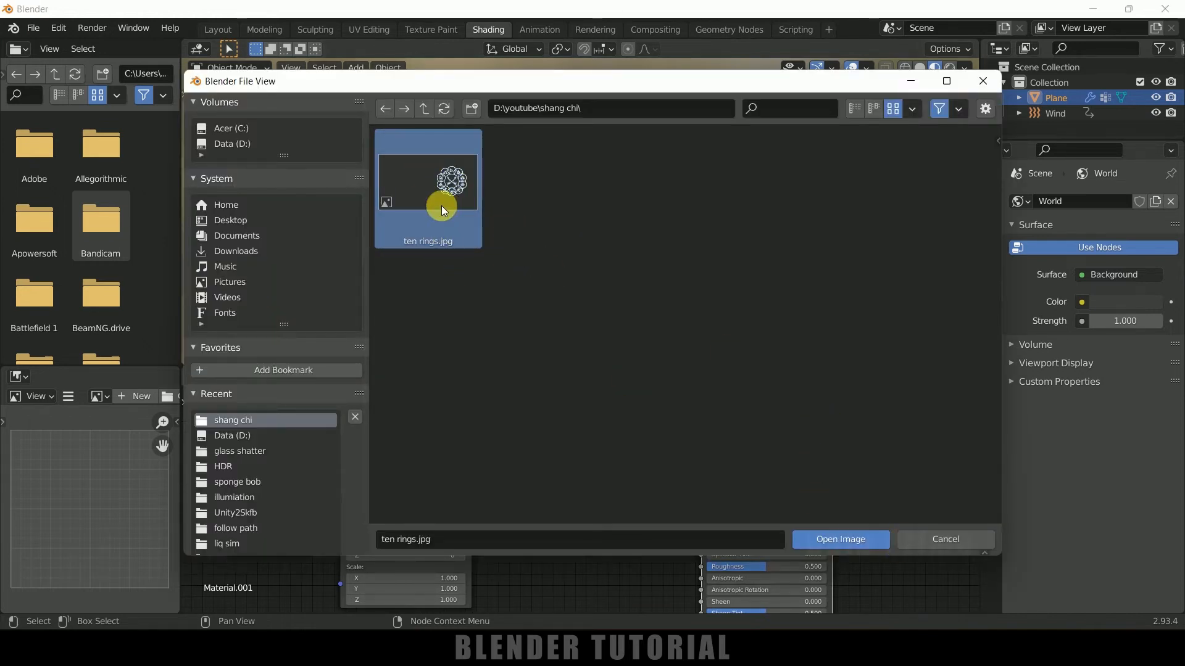
left_click(831, 538)
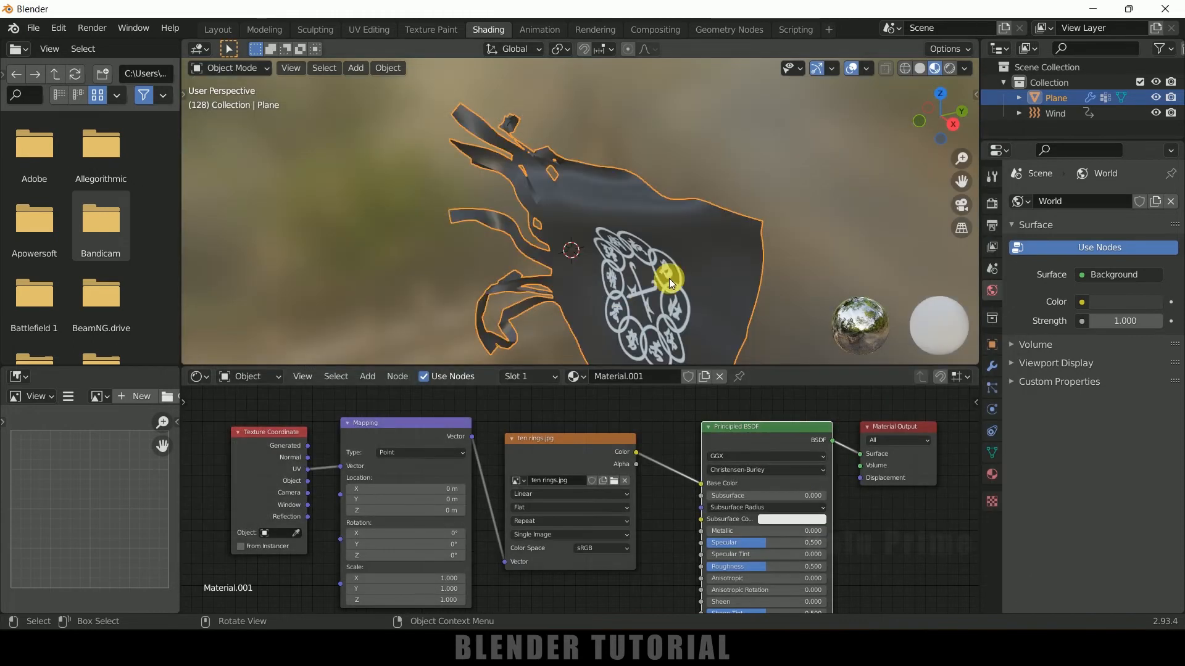
middle_click_drag(765, 282, 660, 253)
scroll(658, 253, "up", 2)
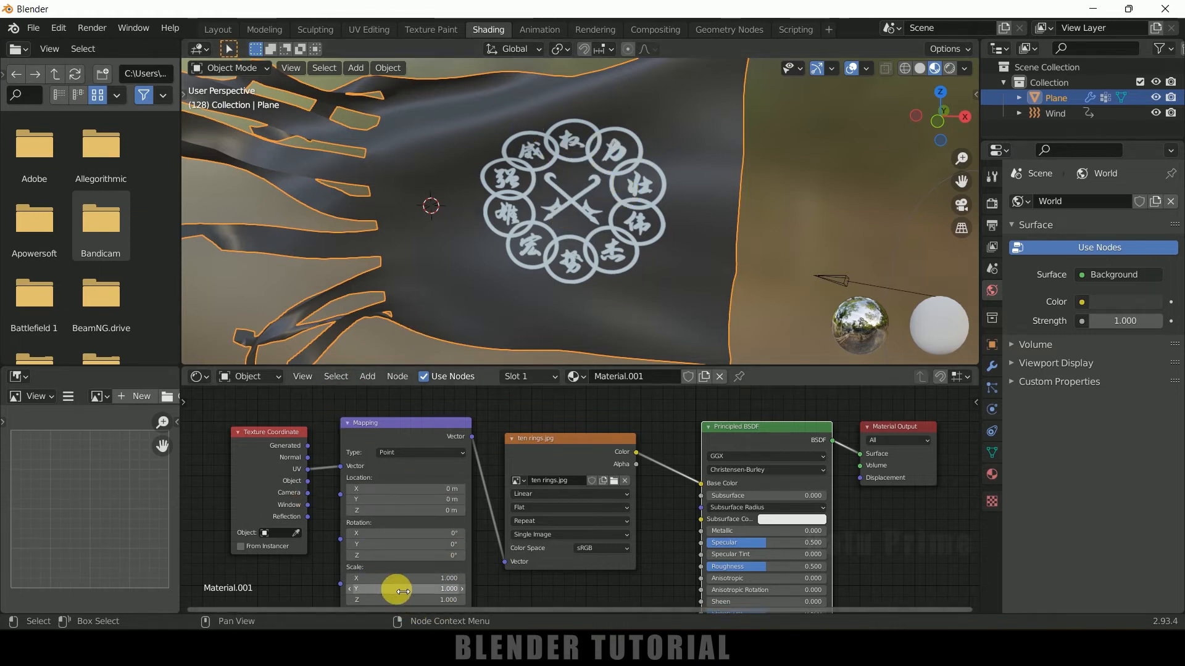
Step: Try Y scale values of 1.1 and 1.2 on the Mapping node
left_click_drag(406, 589, 406, 590)
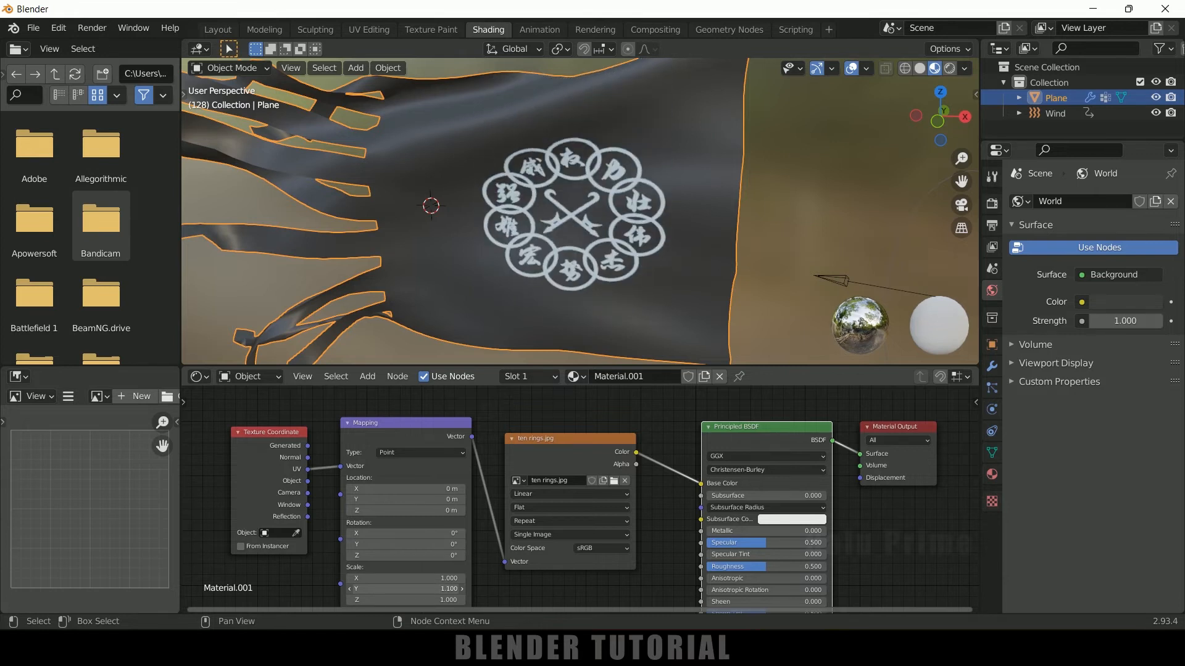
left_click(444, 594)
type(".2")
key("Return")
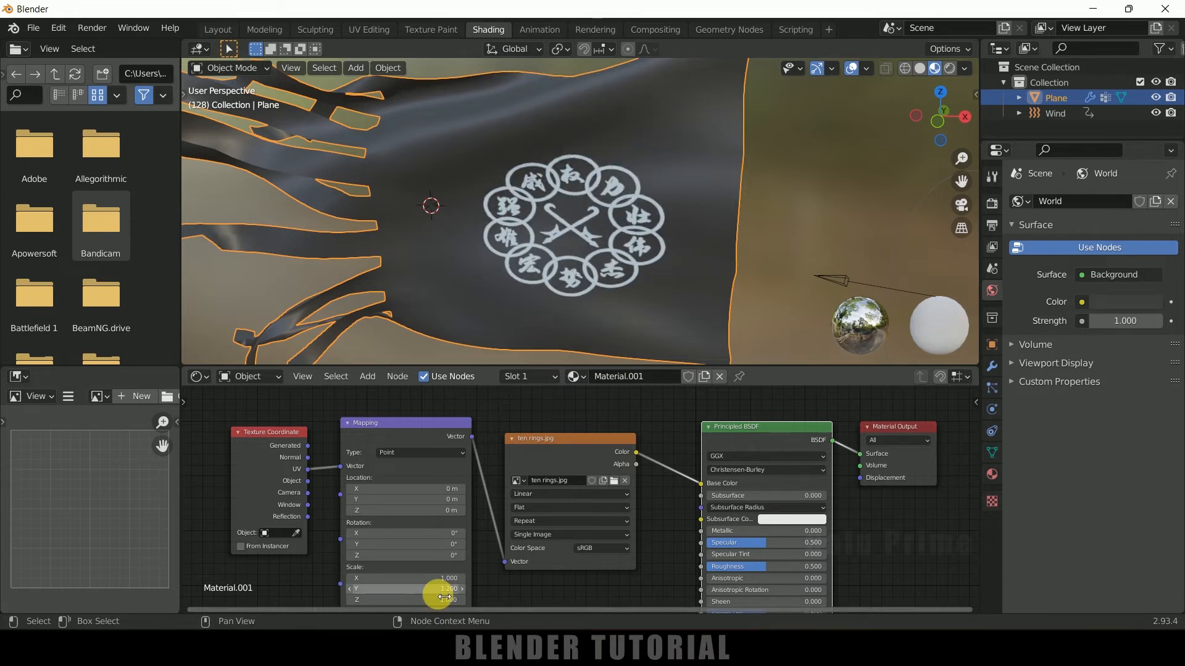
Step: Try a scale of 0.85 on both Y and X of the Mapping node
left_click(444, 596)
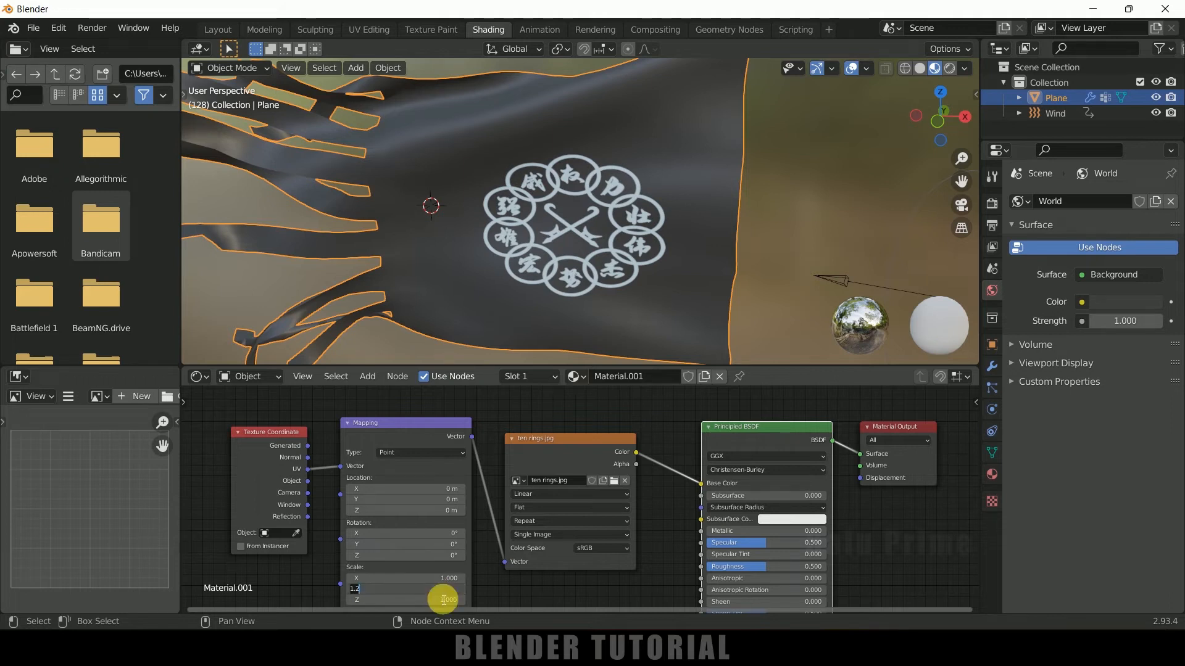
type(".85")
key("Return")
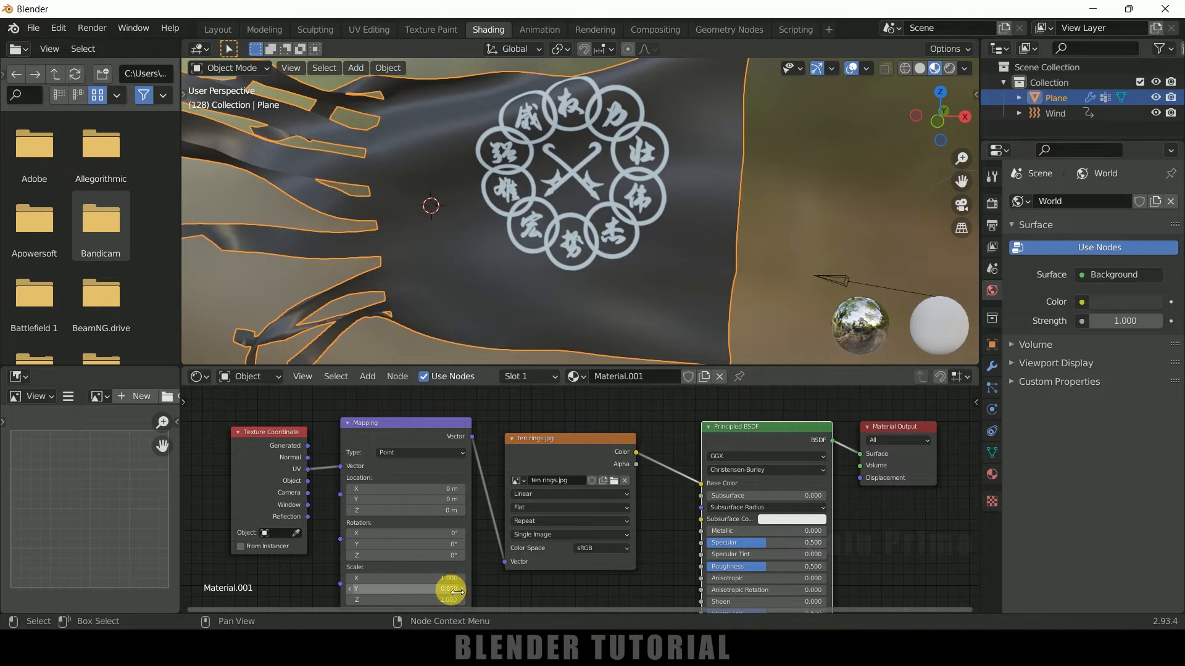
left_click(449, 583)
type(".85")
key("Return")
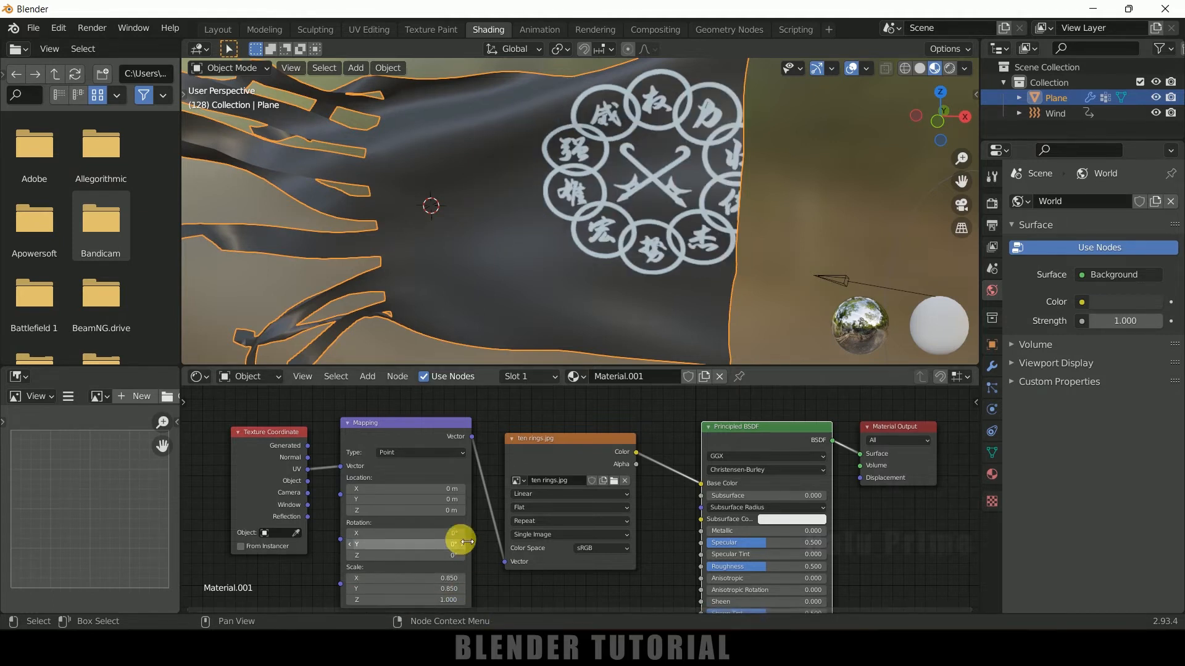
Step: Fit the emblem on the flag with Mapping location X 0.31 m and Y 1.23 m, and X and Y scale 0.6
mouse_move(426, 500)
left_mouse_down()
mouse_move(494, 499)
mouse_move(436, 502)
left_mouse_up()
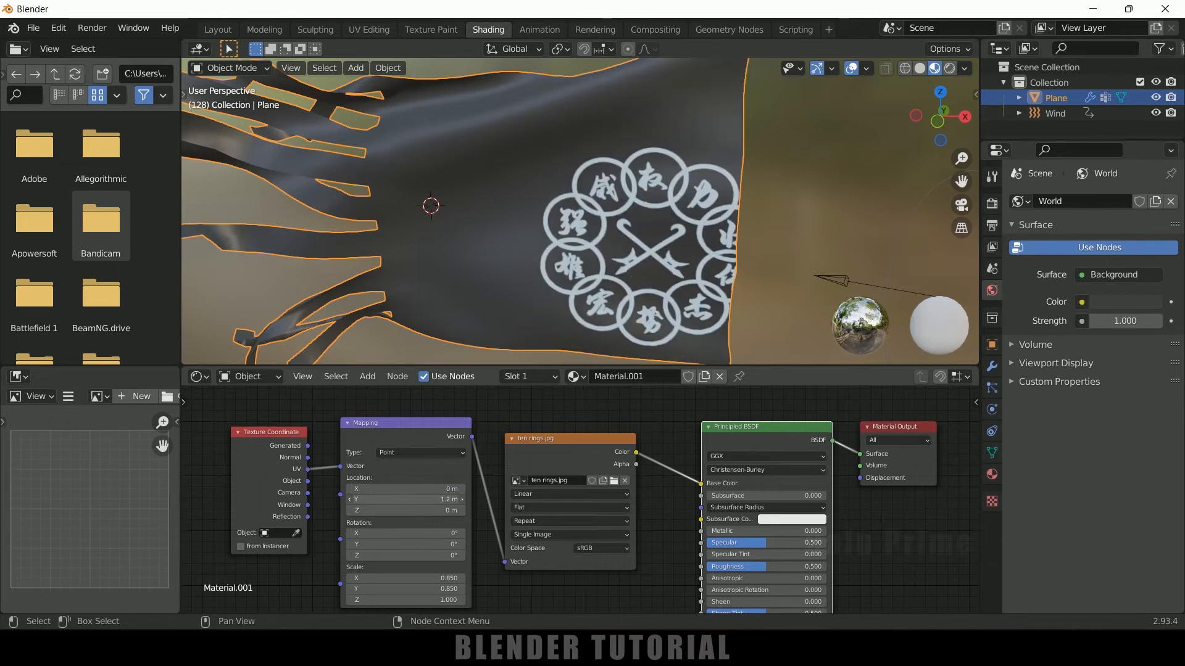
type(".1")
key("Return")
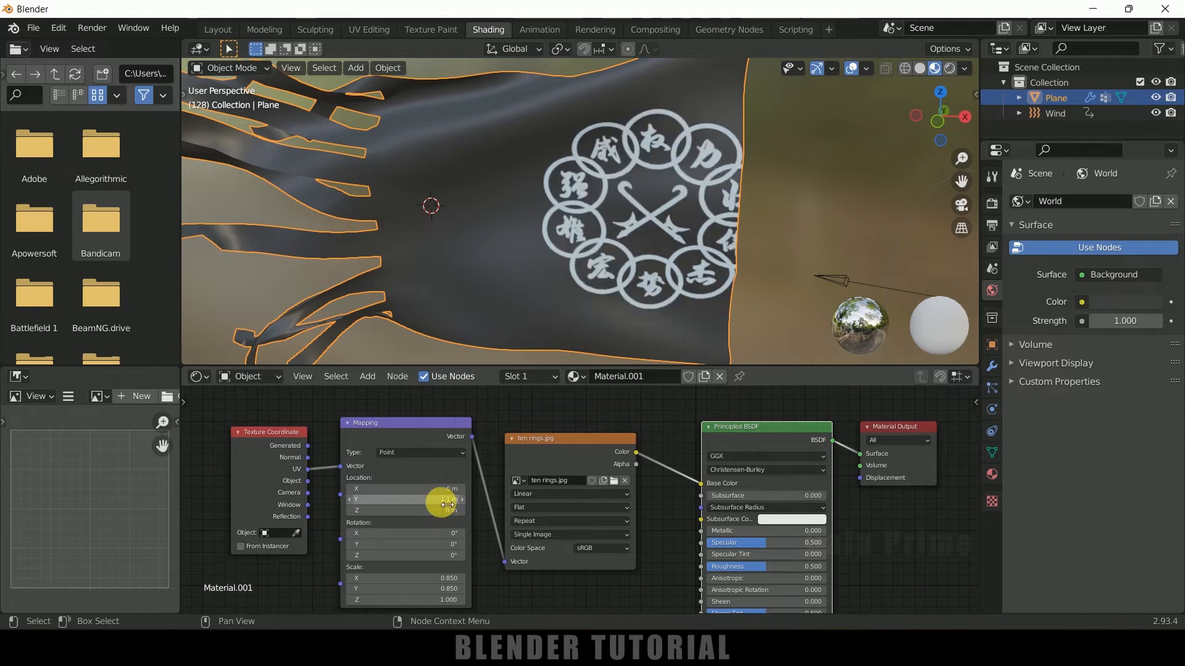
mouse_move(429, 494)
left_mouse_down()
mouse_move(444, 494)
mouse_move(435, 489)
left_mouse_up()
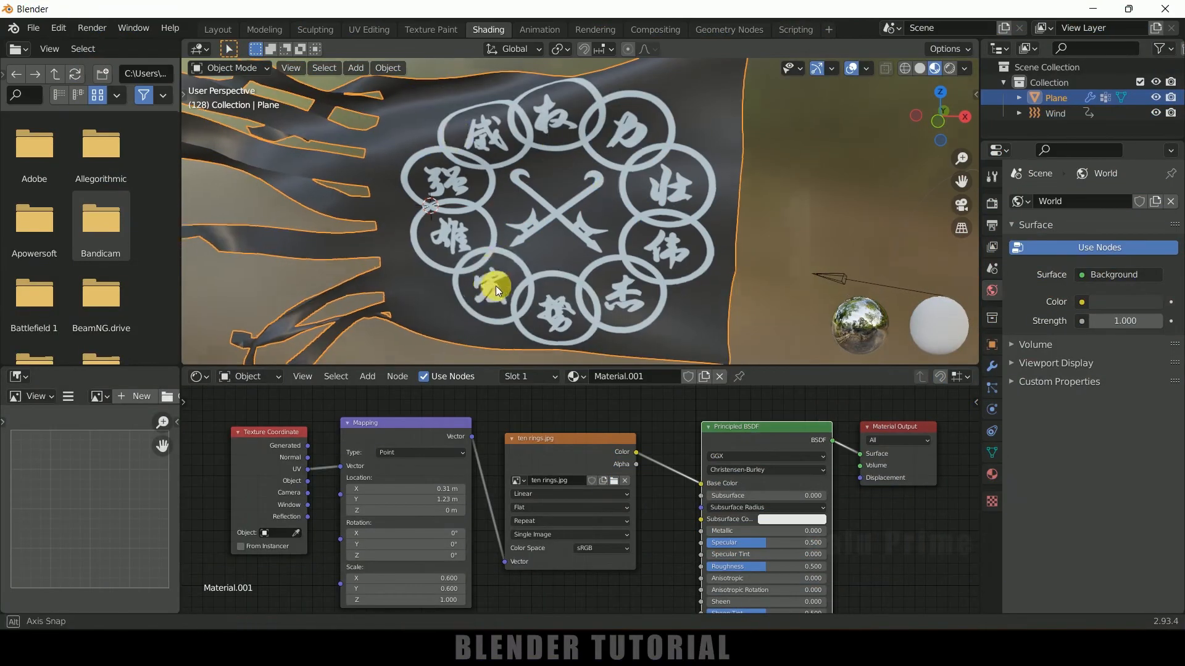
mouse_move(494, 286)
middle_mouse_down()
mouse_move(512, 269)
mouse_move(498, 271)
middle_mouse_up()
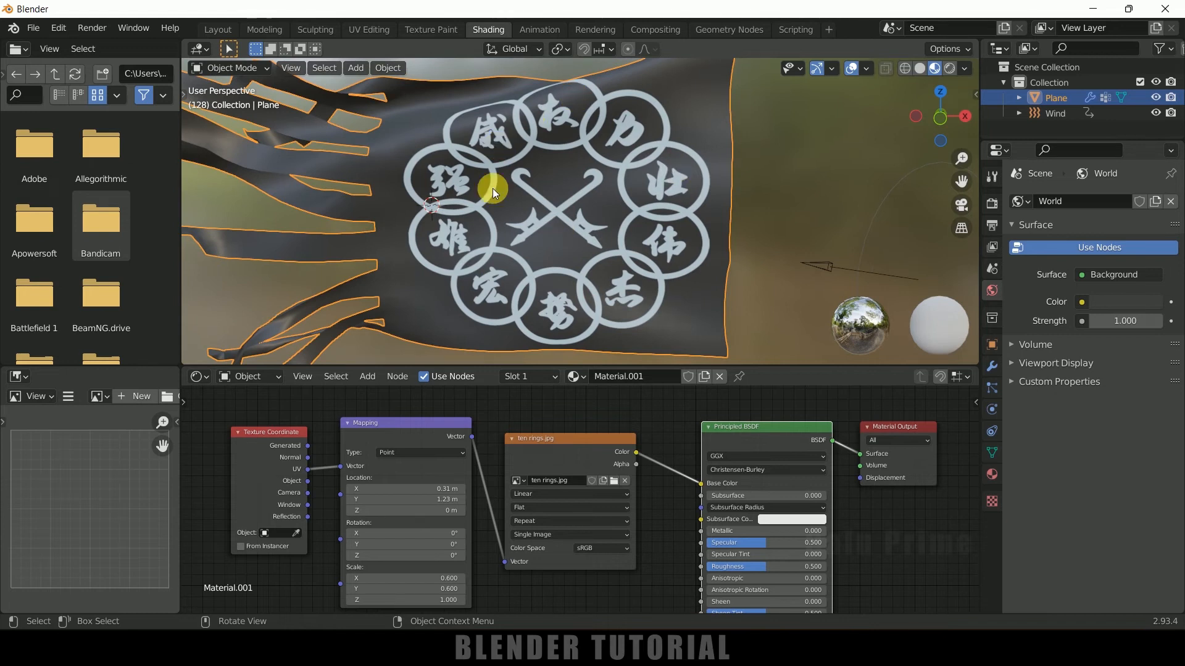
Step: Return to the Layout workspace and play the textured cloth simulation from frame 1, stopping it at frame 144
left_click(216, 30)
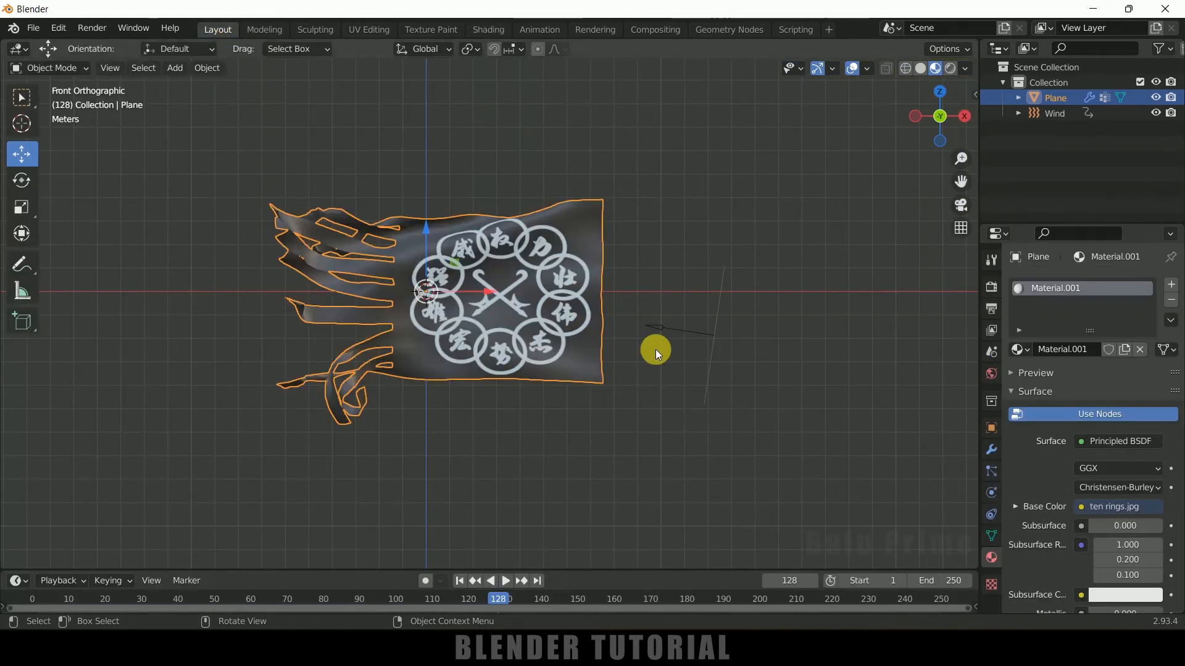
left_click(459, 581)
left_click(505, 580)
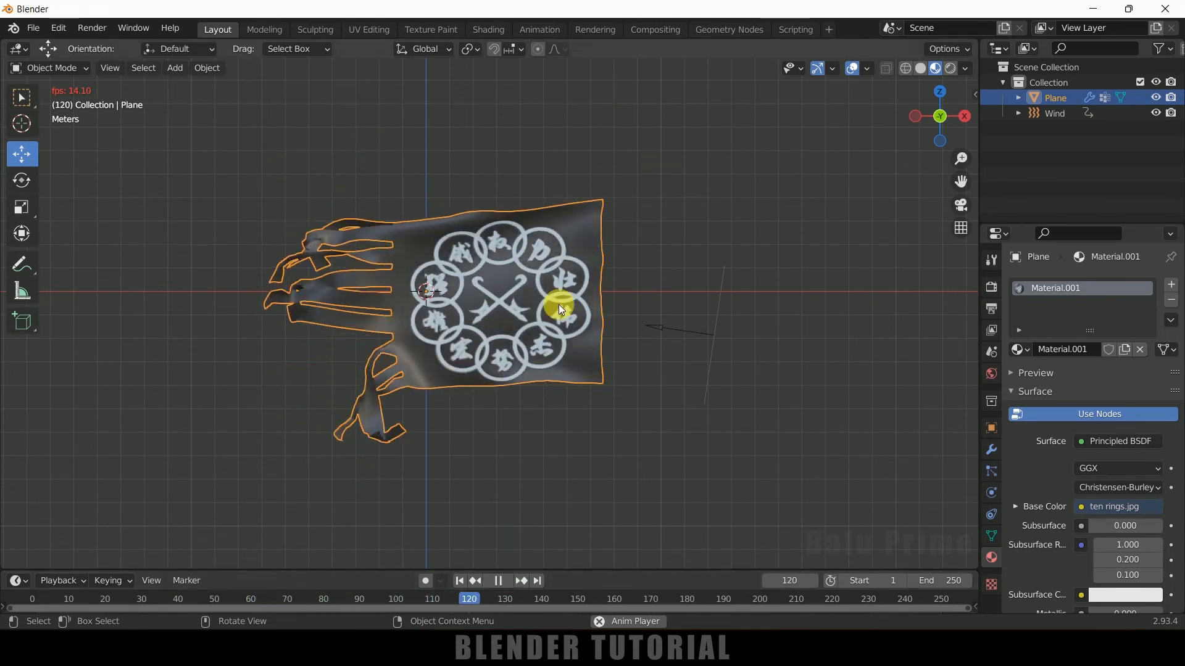
left_click(495, 580)
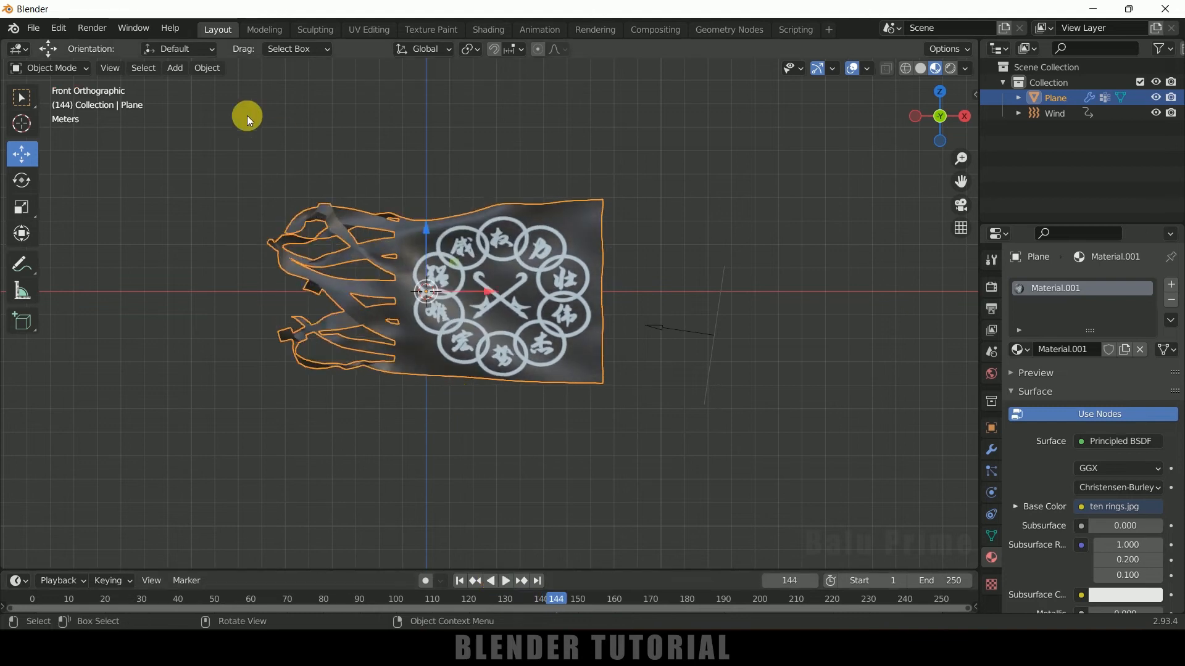
Step: Add a mesh cylinder and move it along X to the flag's pinned edge
left_click(171, 66)
mouse_move(281, 90)
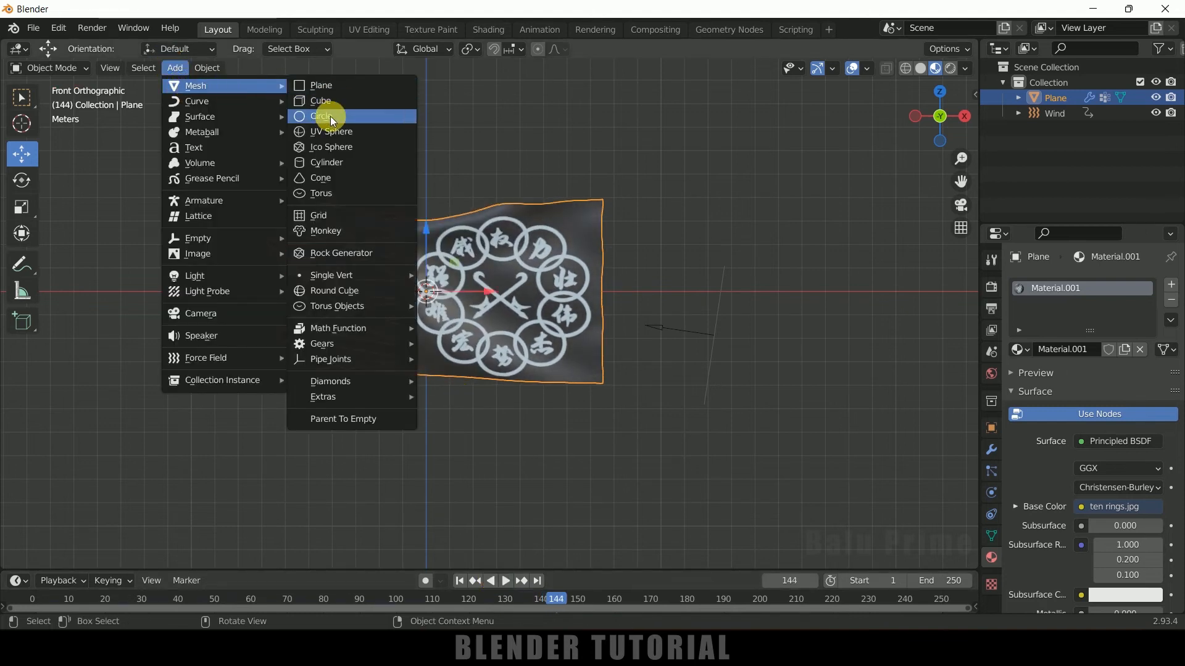
left_click(332, 163)
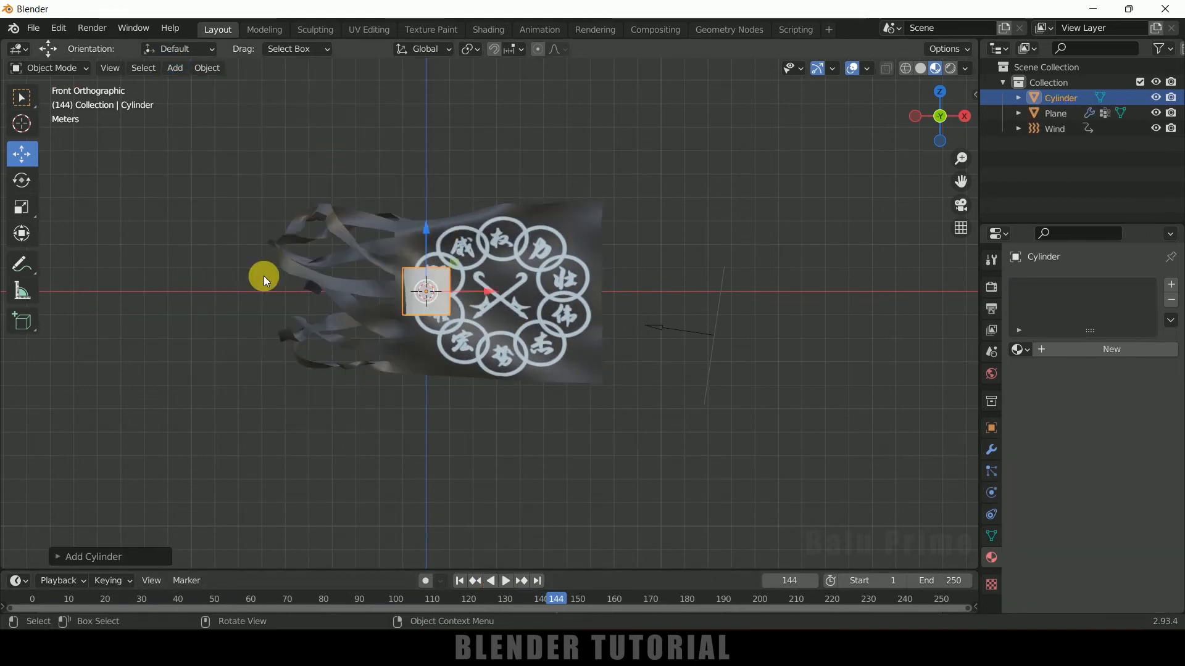
left_click_drag(490, 300, 672, 294)
key("g")
Step: Stretch the cylinder along Z and thin it into a long pole, then lower it so its top sits just above the flag
key("s")
key("z")
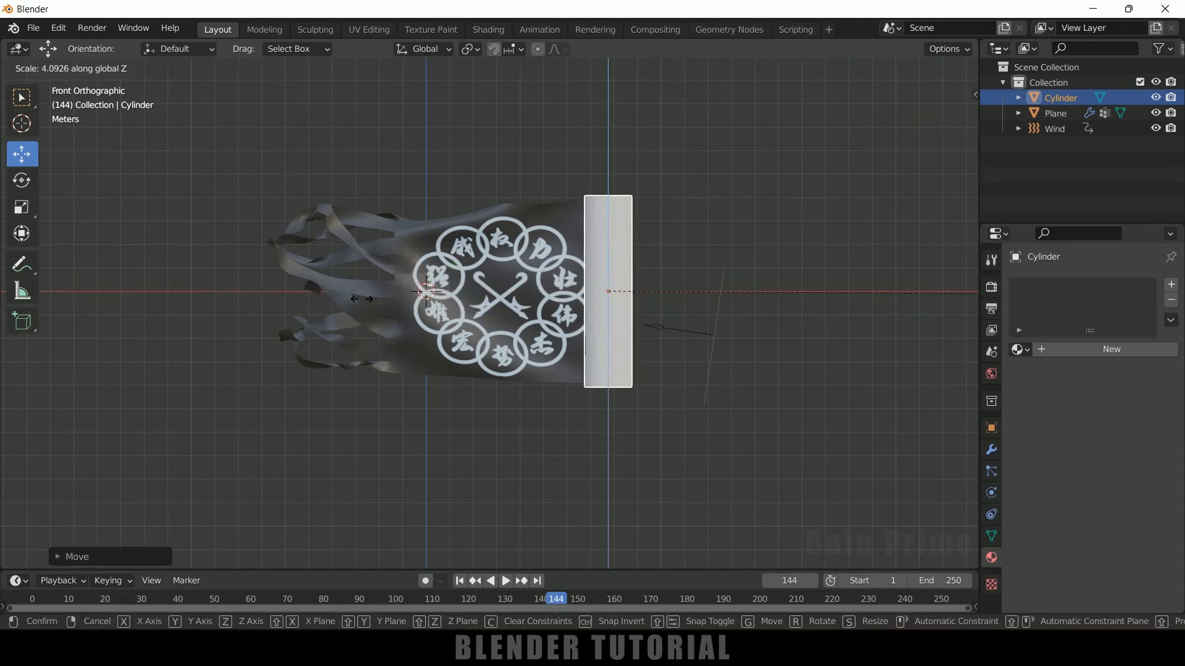
key("s")
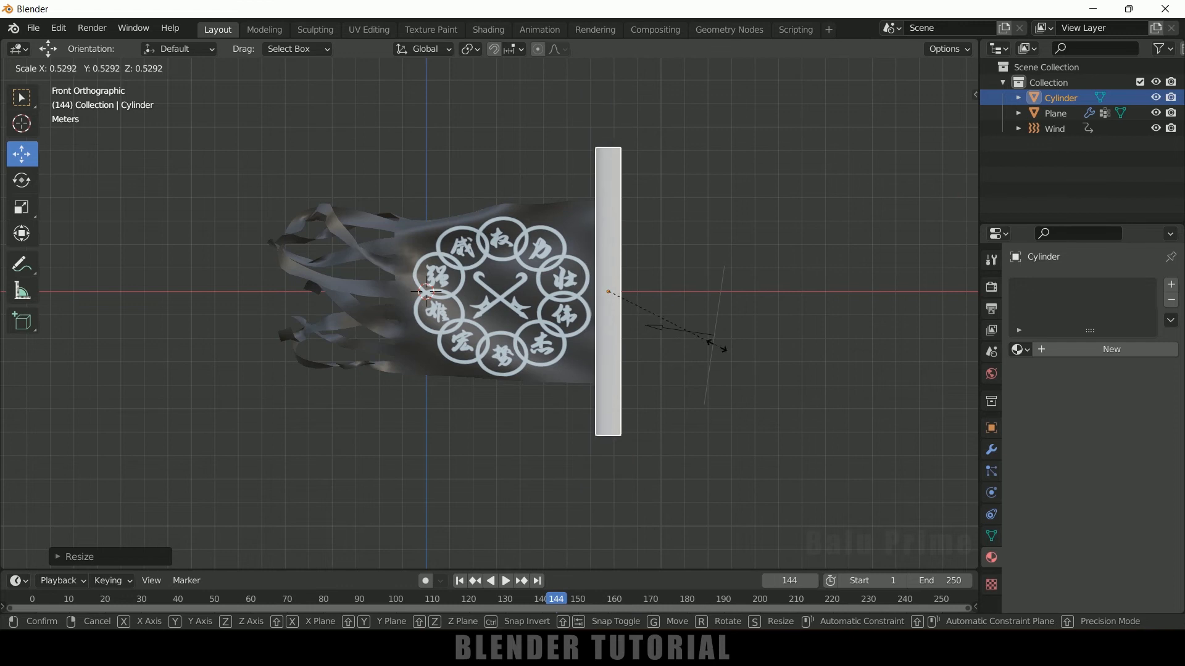
key("z")
left_click(342, 288)
left_click_drag(608, 244, 619, 428)
left_click_drag(675, 478, 675, 478)
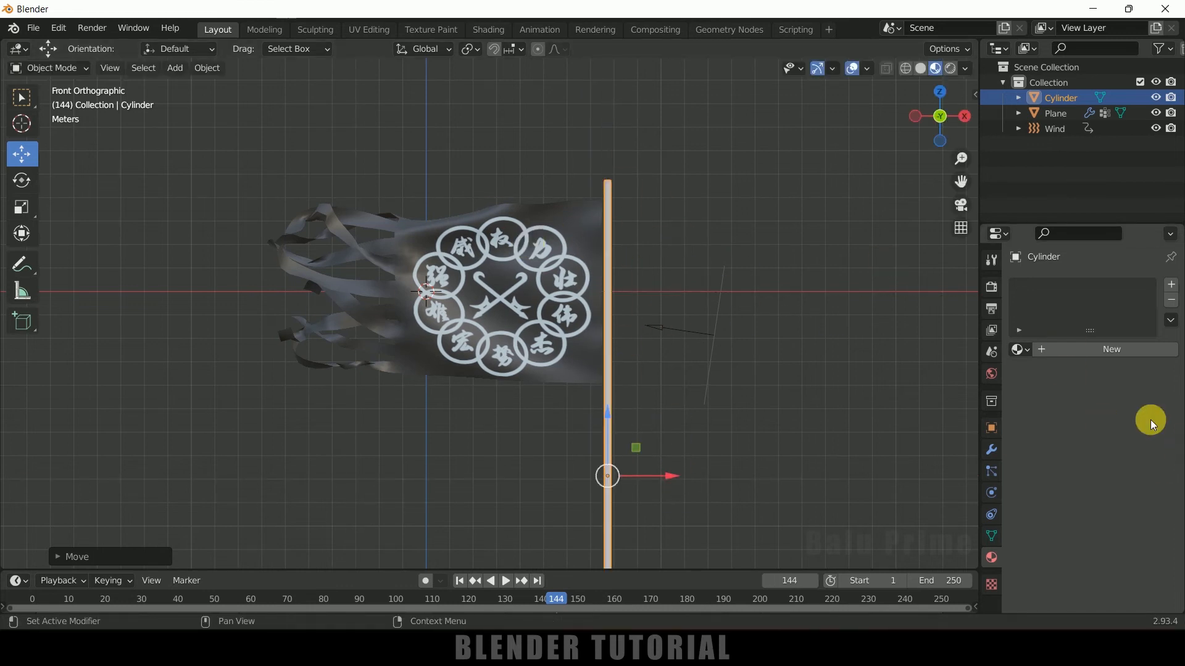
Step: Give the pole a new material with brown base colour, metallic 0.934, specular 0.136 and roughness 0.649
left_click(1098, 350)
left_click(1124, 505)
left_click(1063, 392)
left_click_drag(1151, 296, 1151, 344)
scroll(1120, 494, "down", 3)
left_click_drag(1099, 515, 1159, 515)
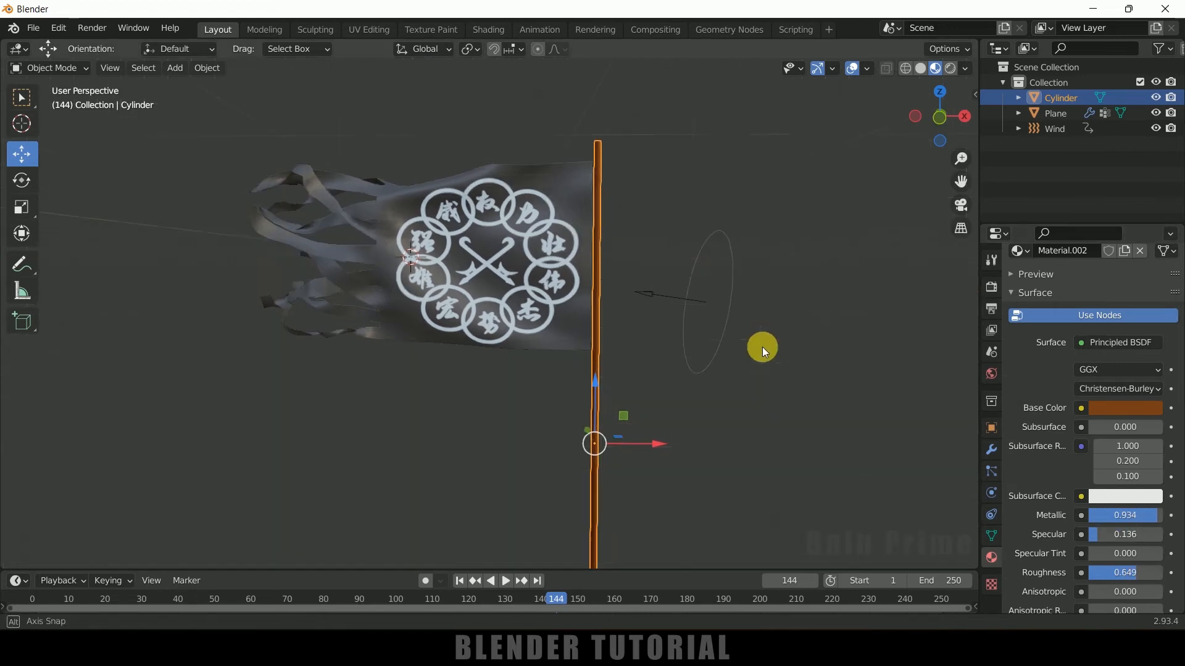
Step: Show the viewport in rendered shading and set the world colour to an Environment Texture
left_click(950, 72)
middle_click_drag(787, 188, 791, 218, "shift")
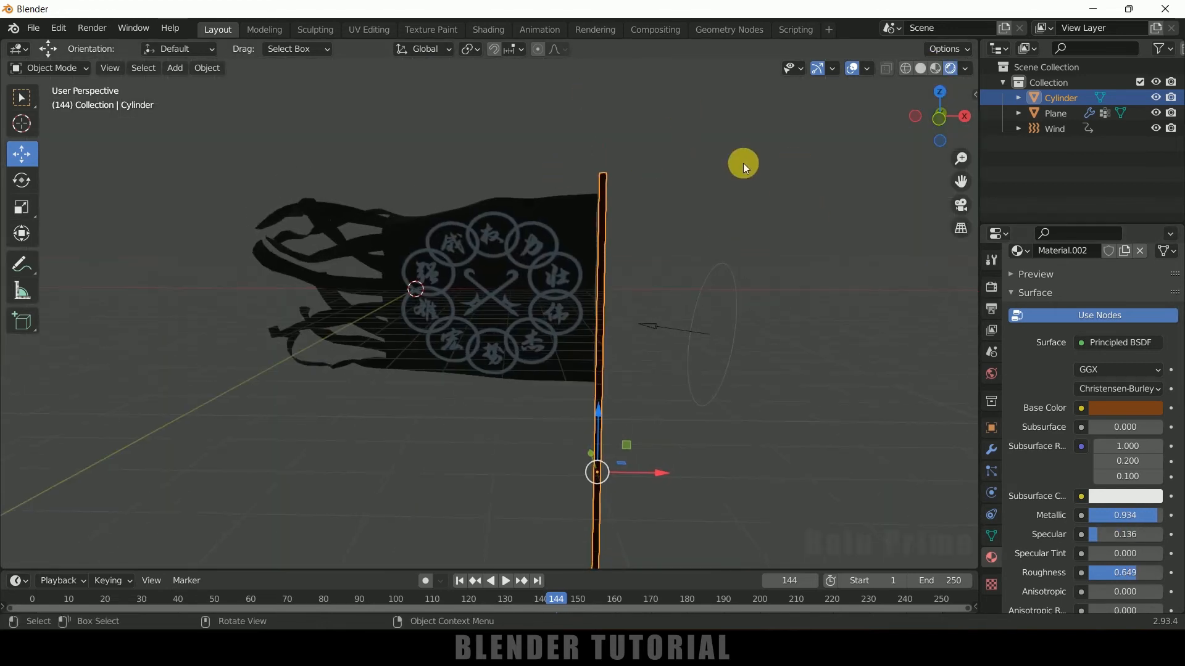
left_click(992, 373)
left_click(1081, 386)
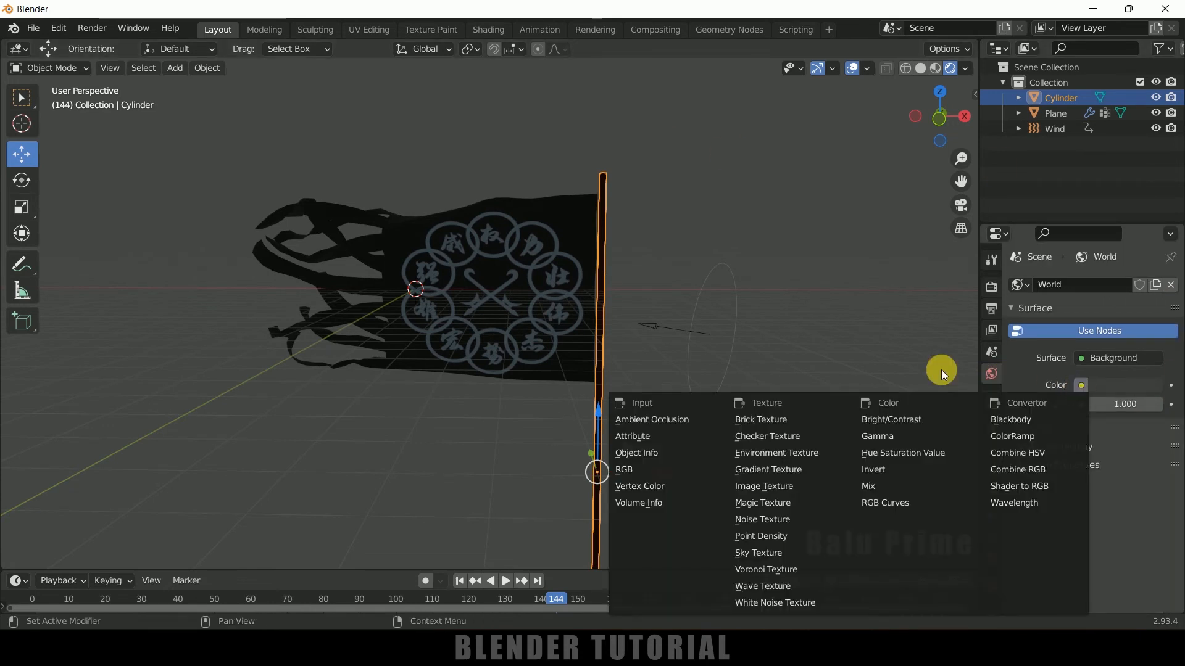
left_click(1081, 386)
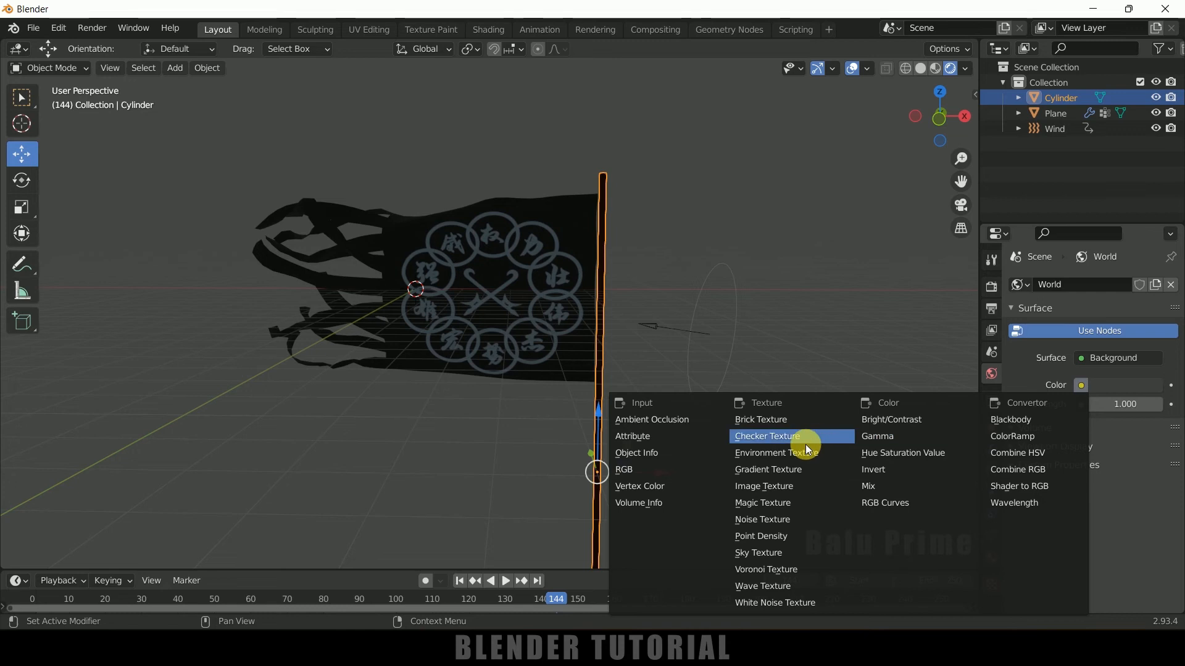
left_click(793, 456)
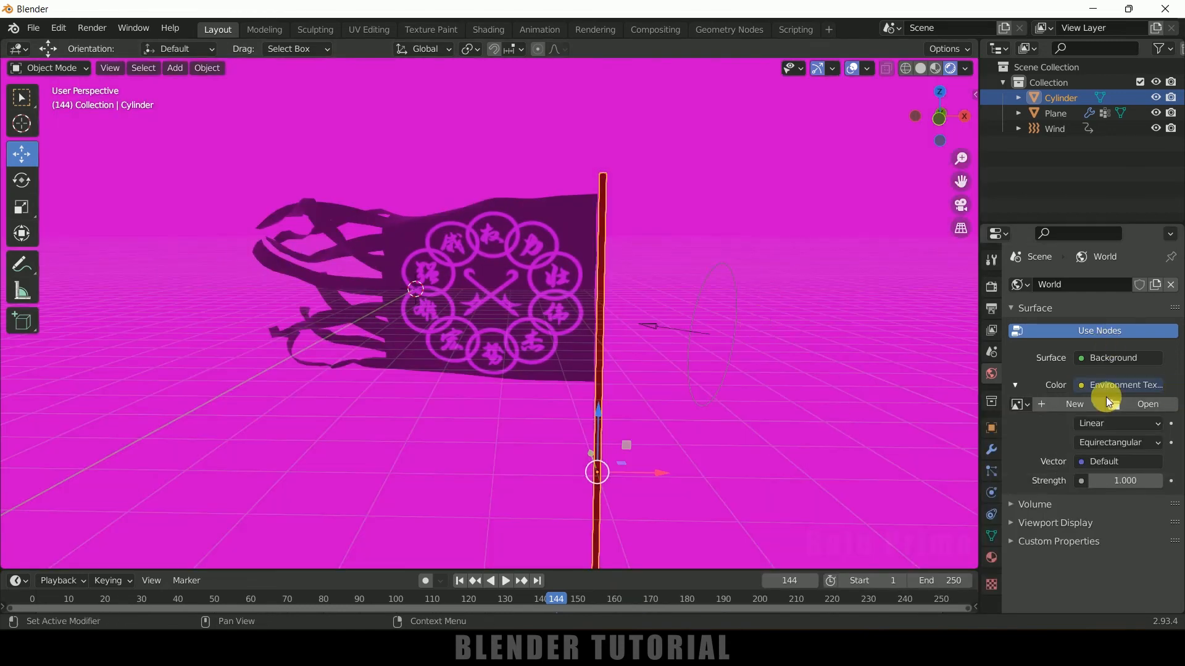
Step: Load the autumn_forest image from the HDR folder on drive D: into the world's environment texture
left_click(1142, 404)
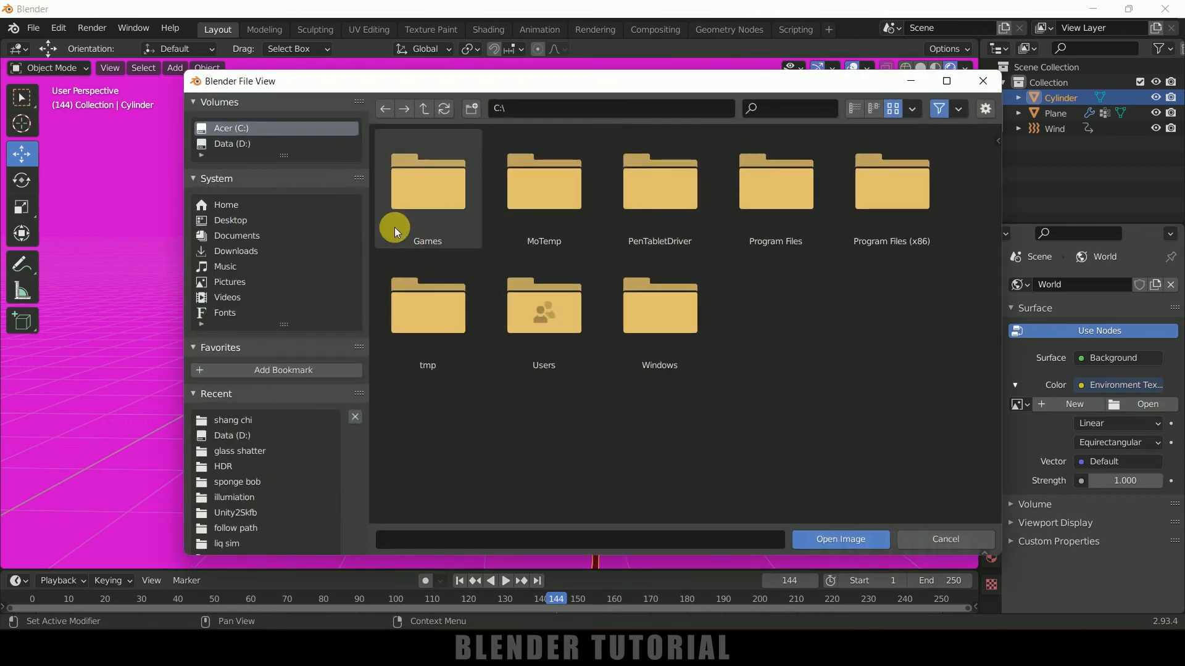
left_click(232, 143)
scroll(800, 371, "down", 6)
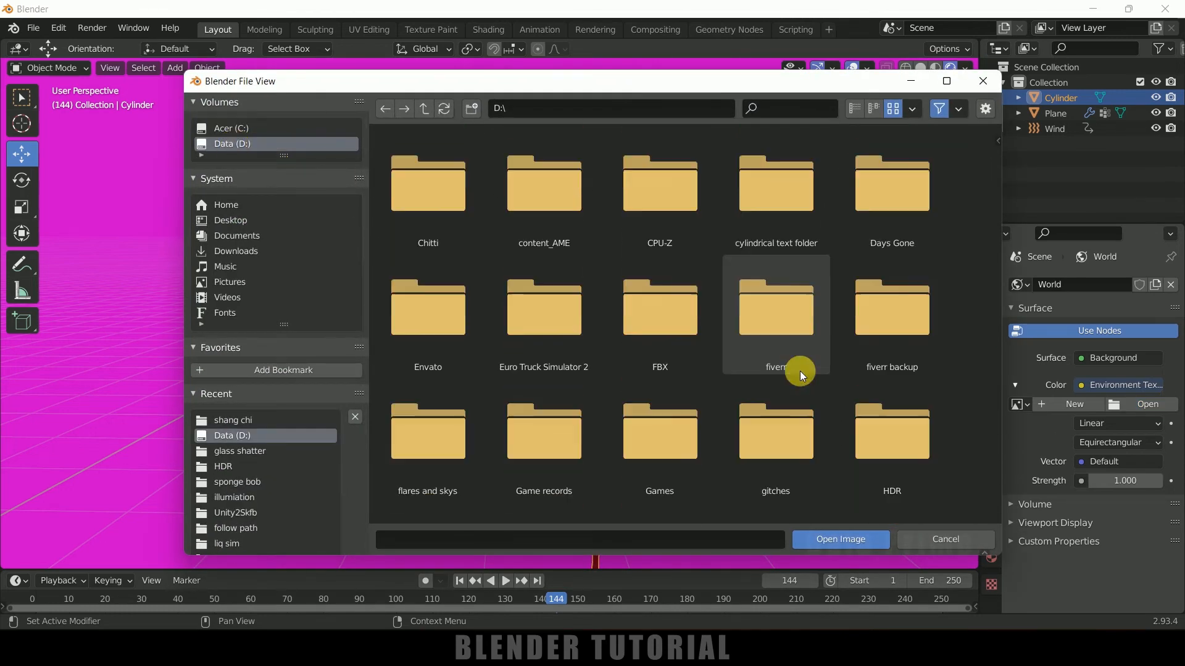
double_click(908, 336)
left_click(629, 317)
left_click(849, 541)
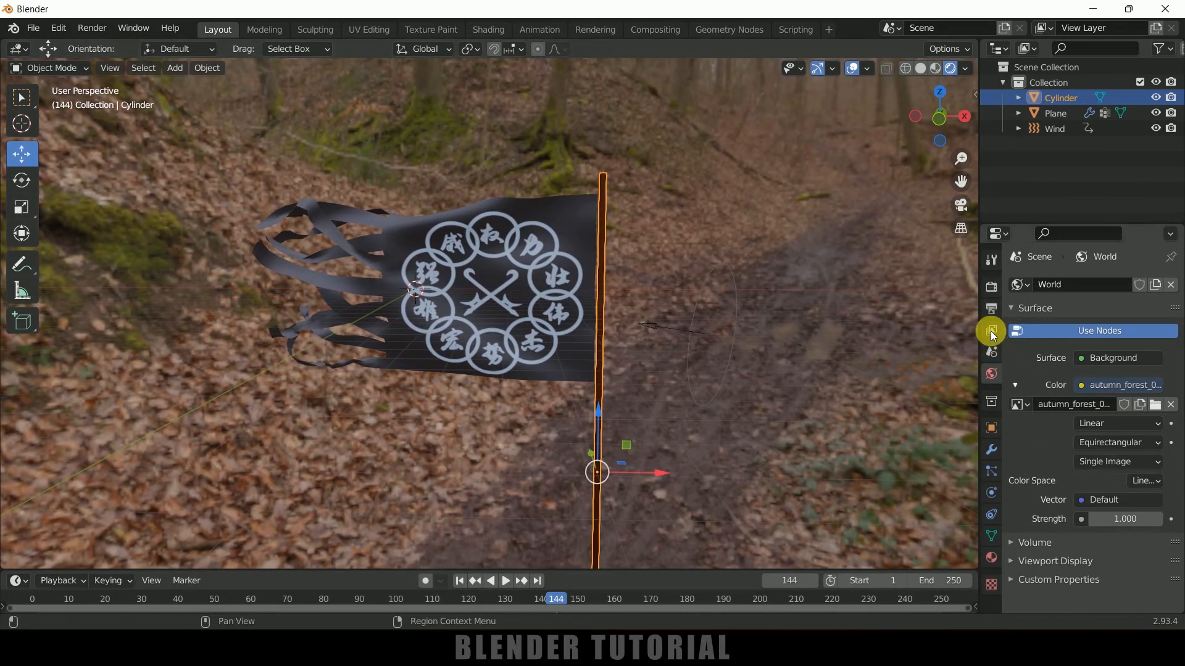
Step: Enable Ambient Occlusion for the Eevee render with a distance of 2 m
left_click(991, 286)
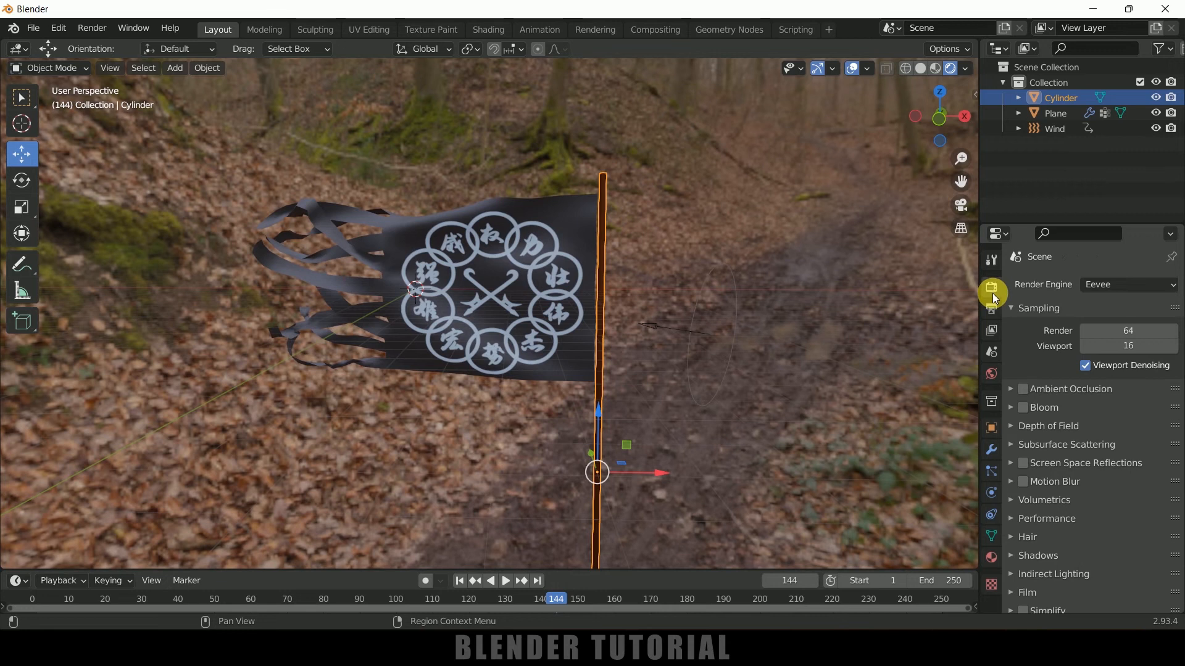
left_click(1022, 390)
double_click(1129, 412)
type("2")
key("Return")
Step: Enable Screen Space Reflections in the render settings, including Refraction
scroll(1078, 516, "down", 3)
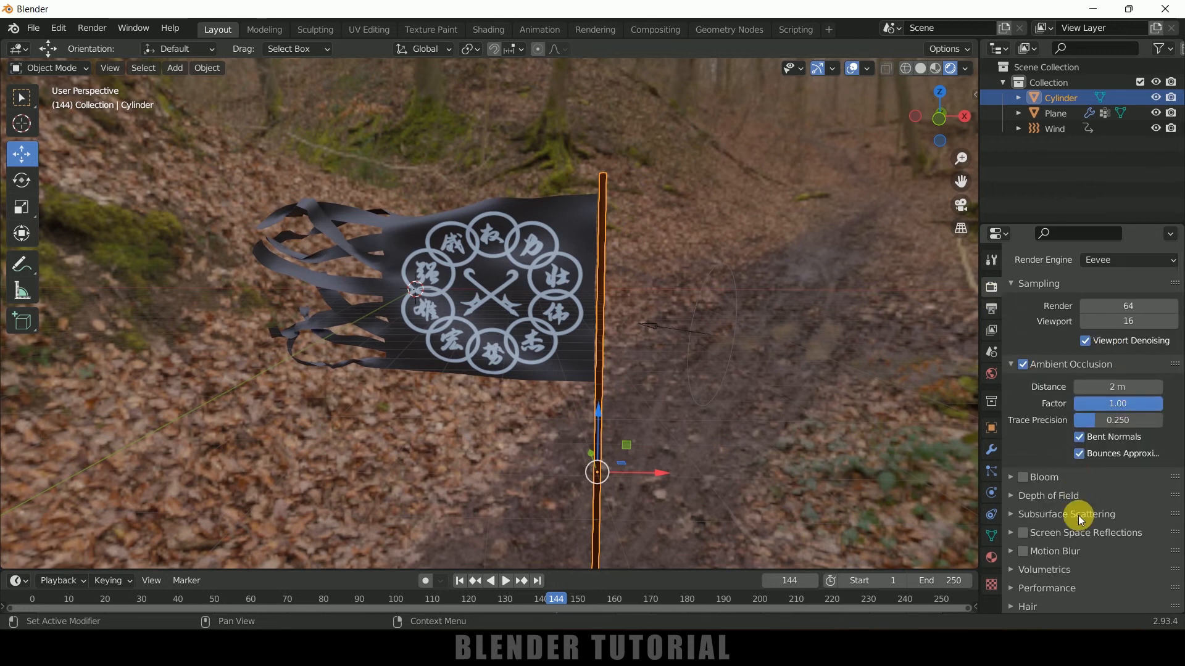
left_click(1023, 484)
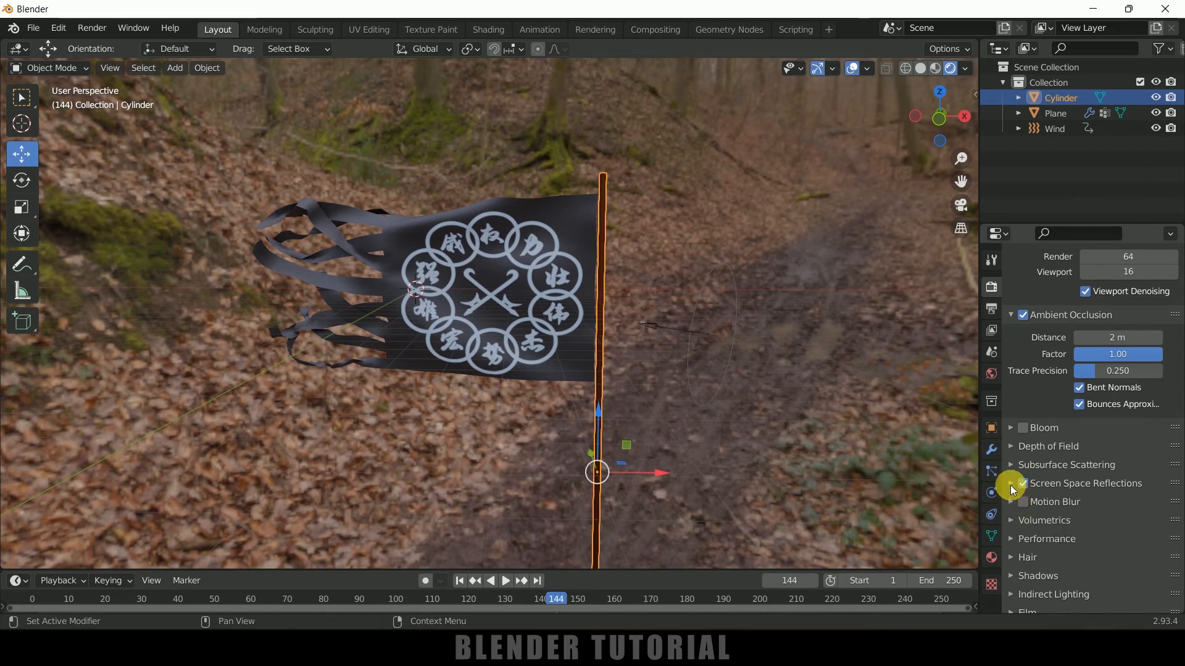
left_click(1013, 484)
left_click(1080, 506)
Step: Make the render film transparent so the forest backdrop is hidden
scroll(1029, 512, "down", 8)
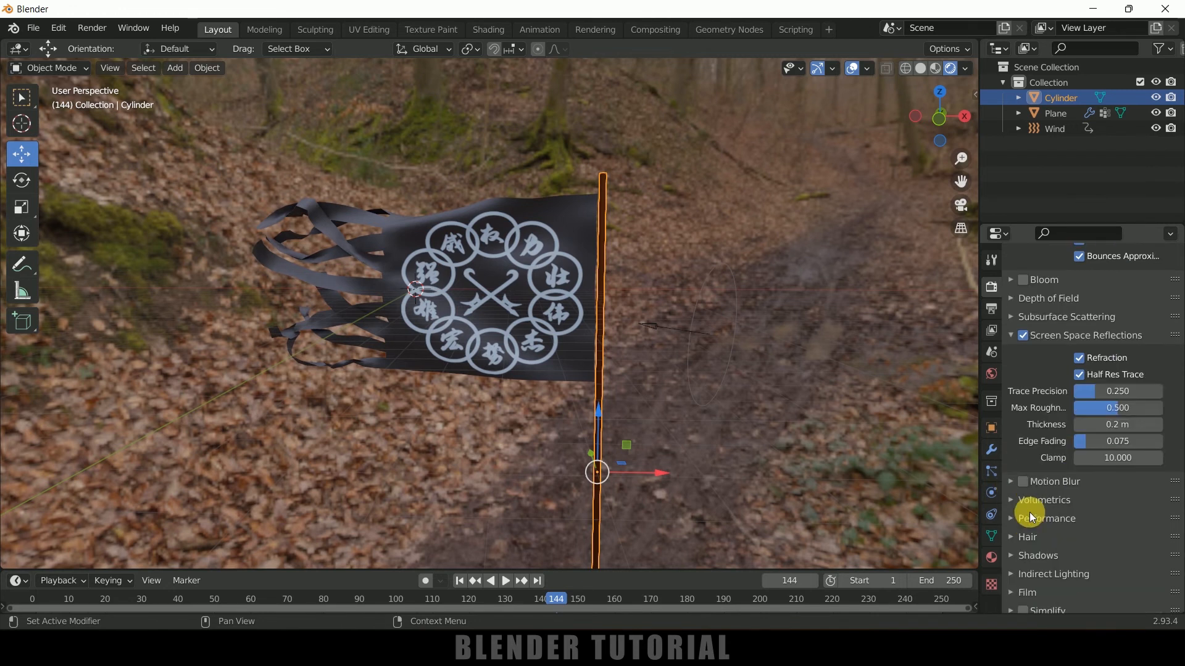
left_click(1010, 531)
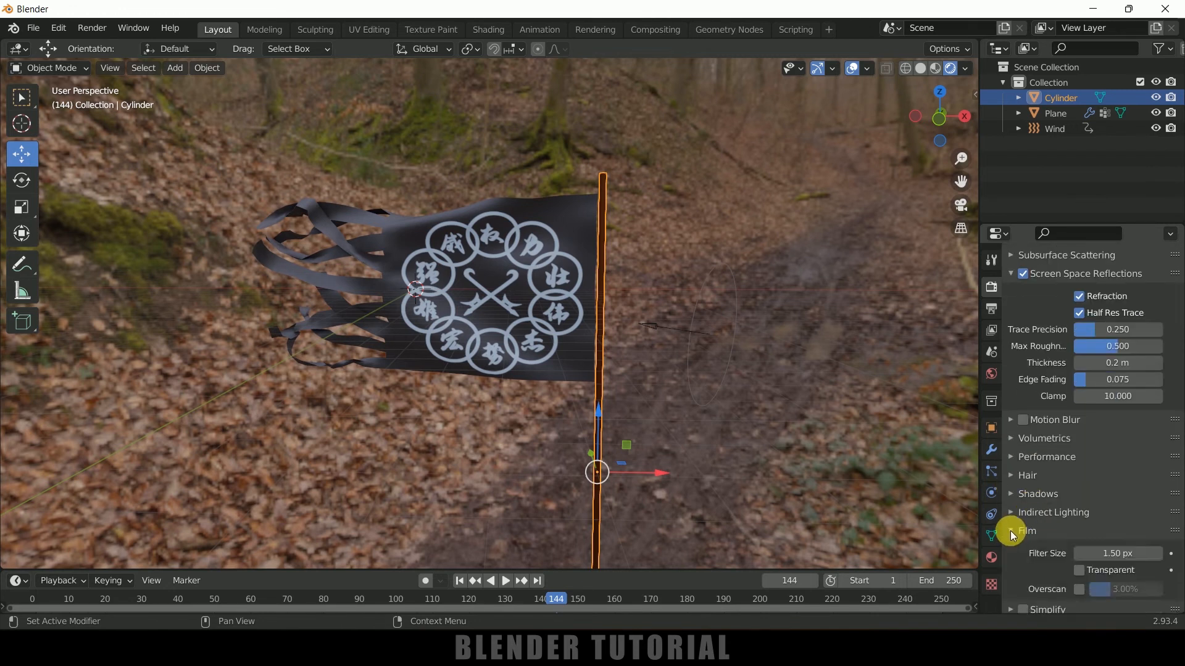
left_click(1077, 569)
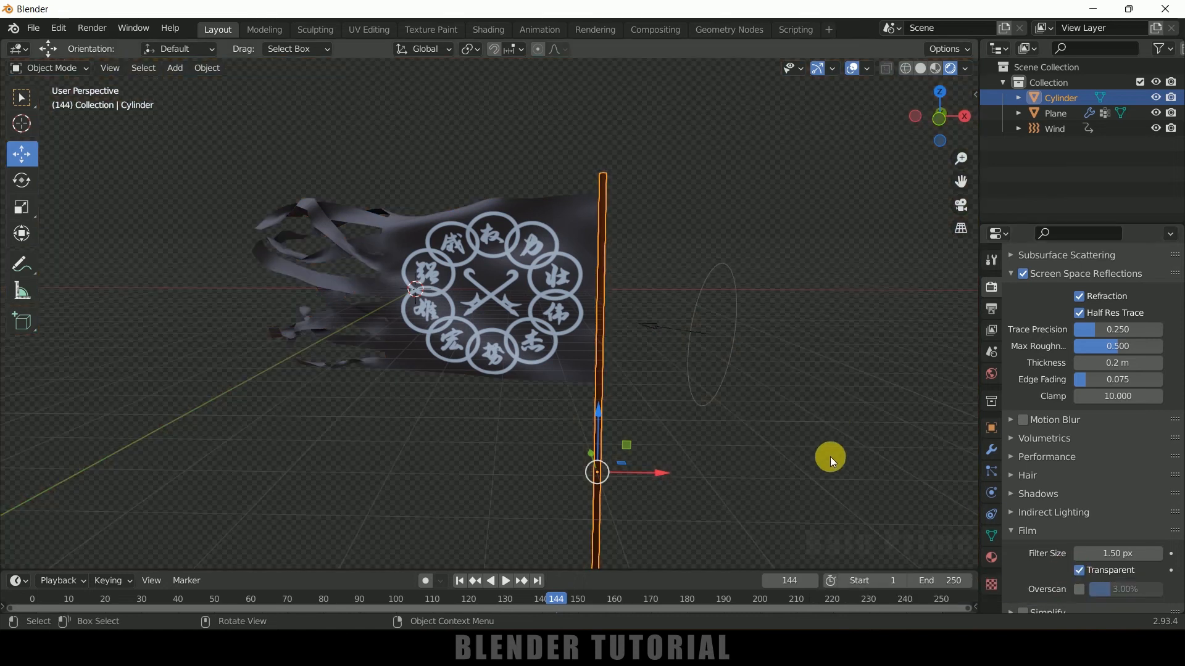
Step: Add a sun light to the scene and set its strength to 5
middle_click_drag(841, 464, 855, 443, "shift")
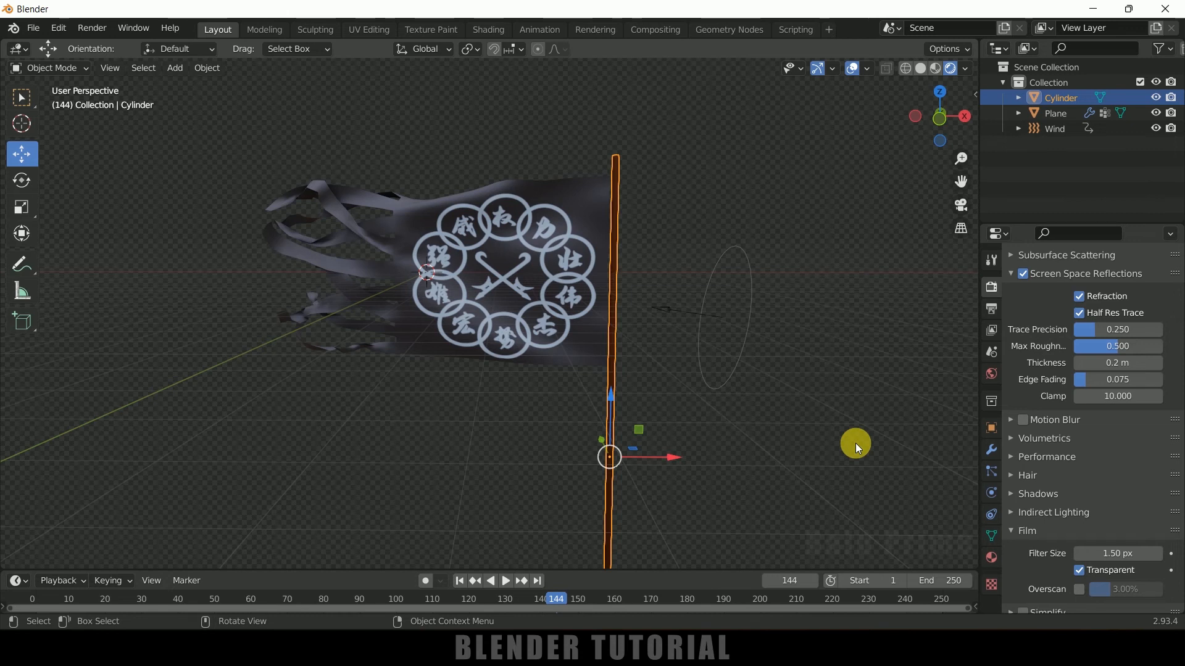
left_click(176, 70)
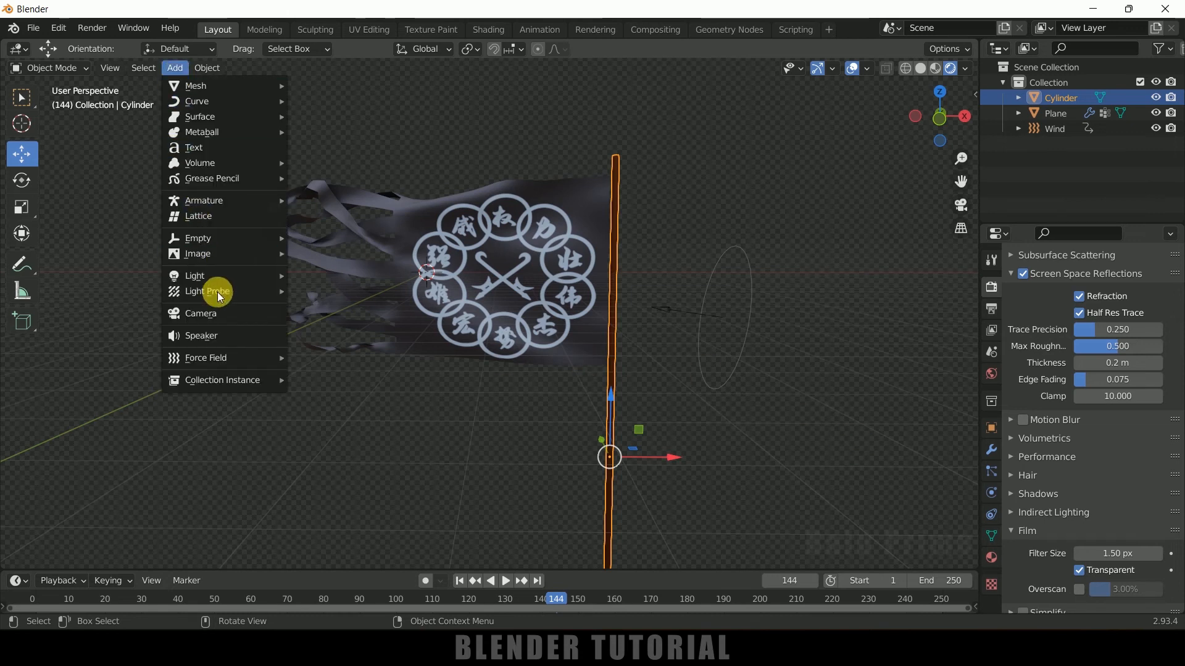
mouse_move(216, 280)
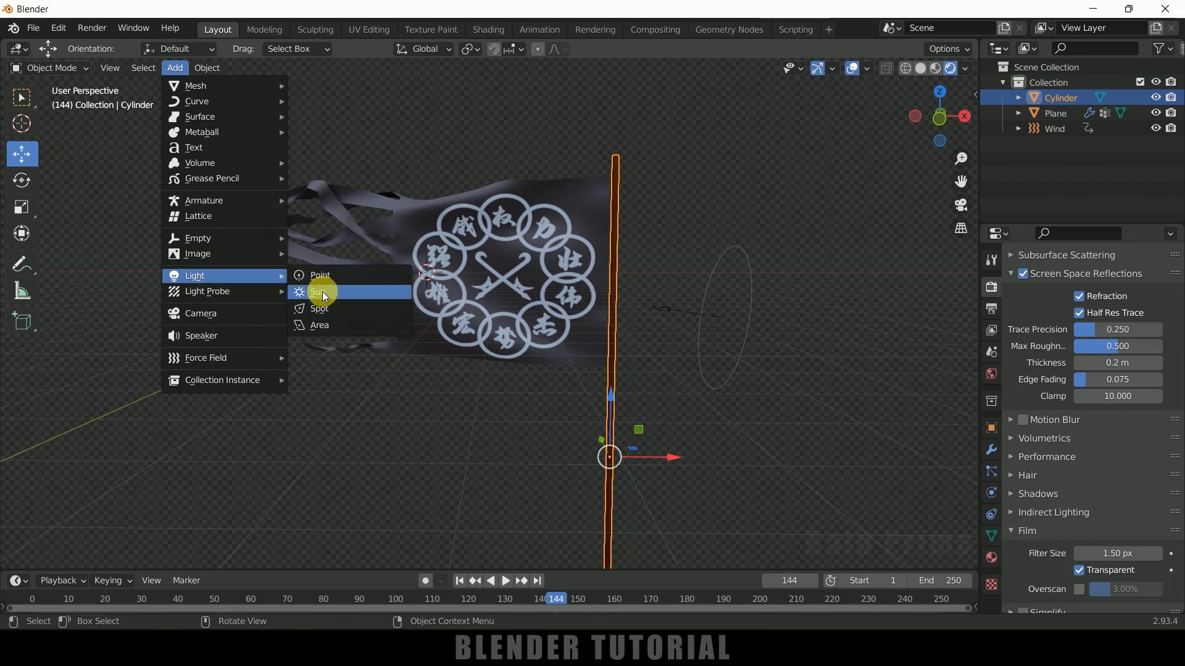
left_click(322, 291)
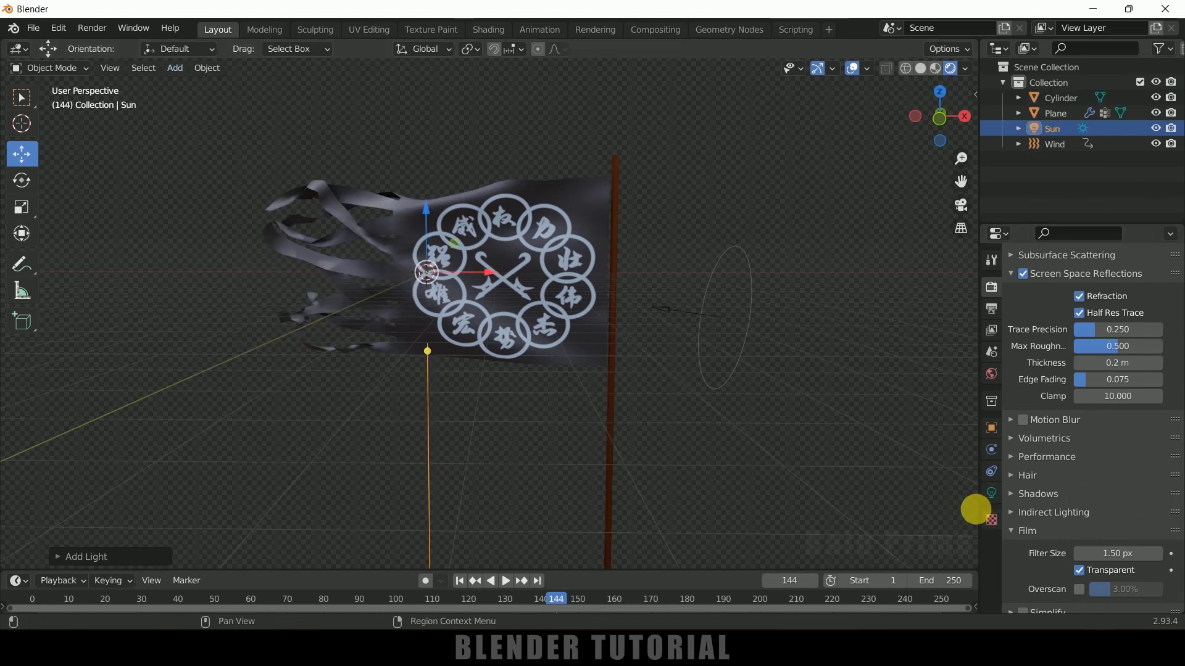
left_click(992, 494)
double_click(1111, 389)
type("5")
key("Return")
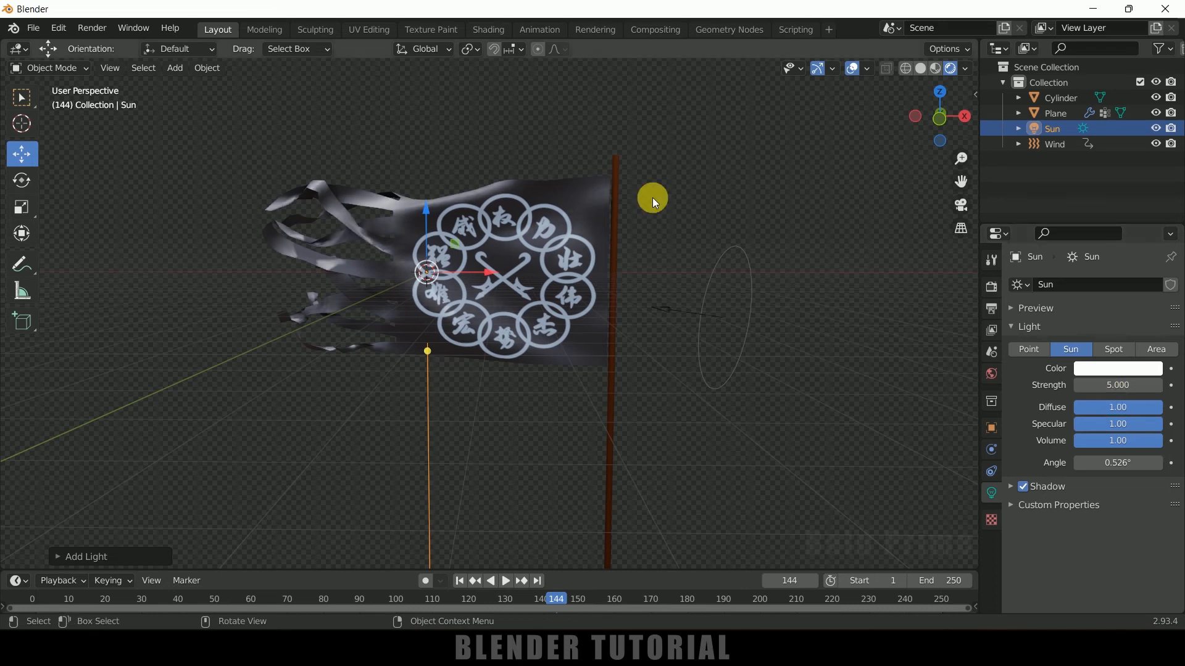
Step: Tilt the sun light so it shines diagonally, and raise it along Z above the flag
key("r")
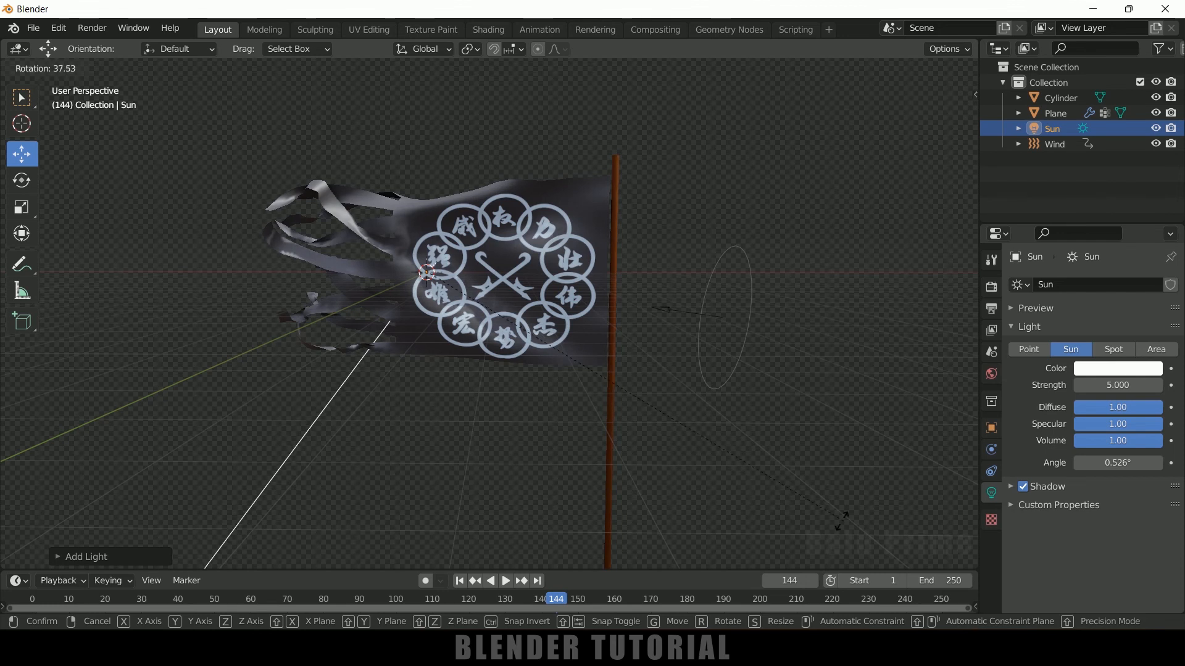
left_click(749, 530)
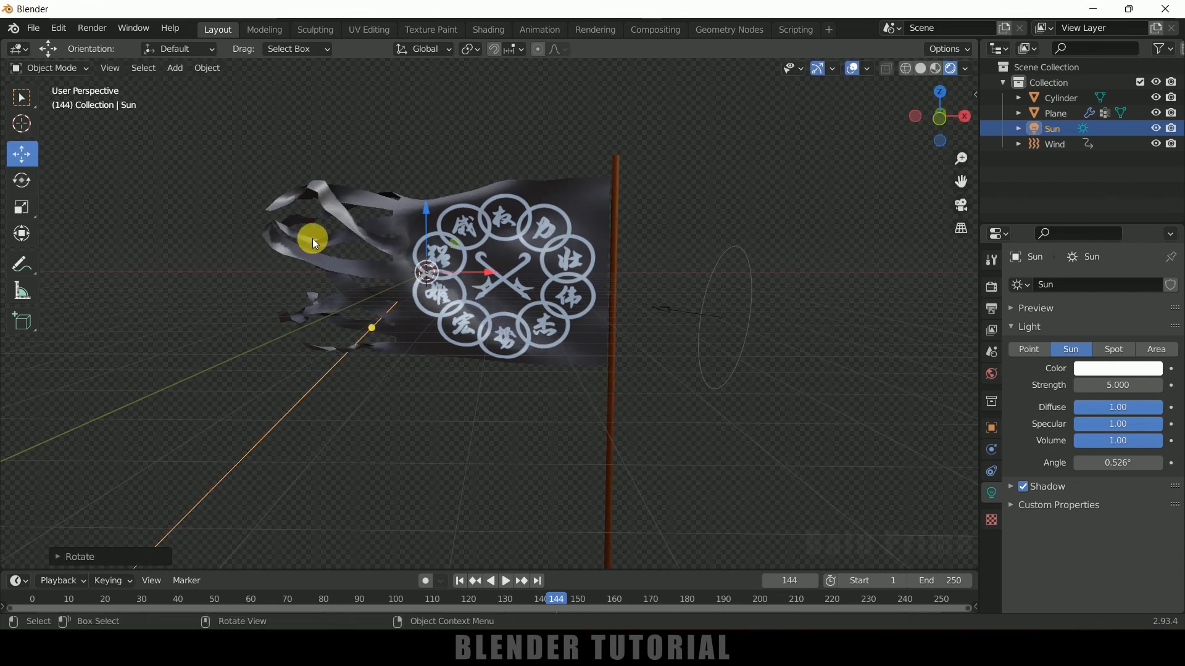
left_click_drag(424, 217, 461, 68)
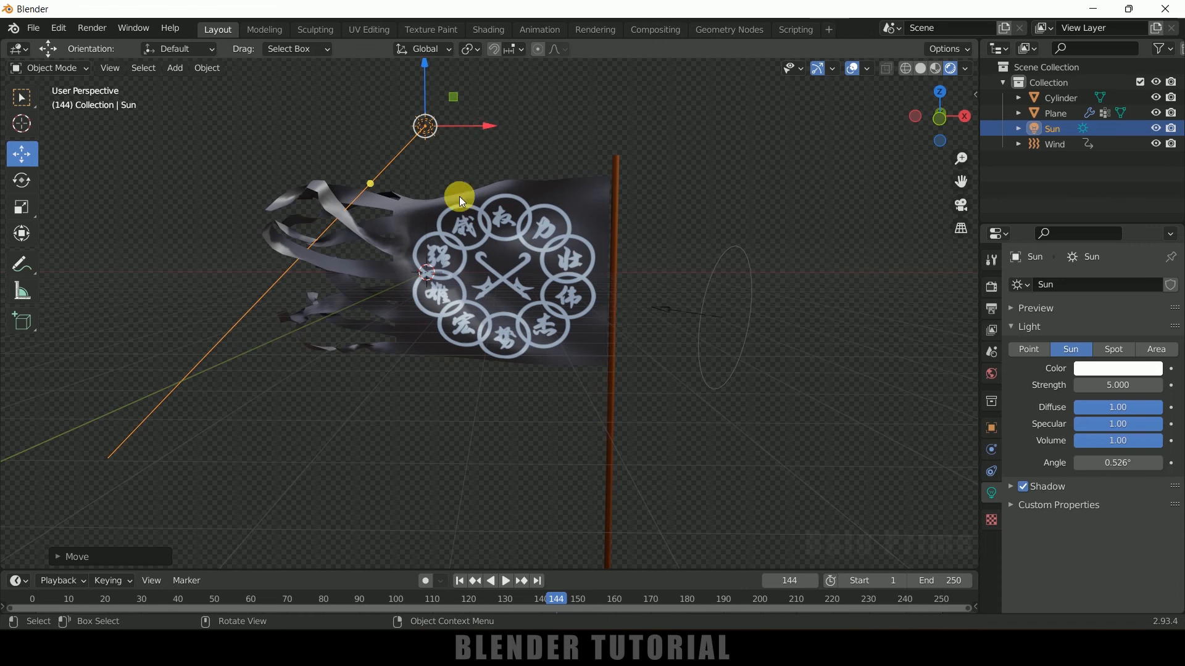
Step: Add a camera and align it to the current view of the flag
left_click(177, 69)
left_click(237, 317)
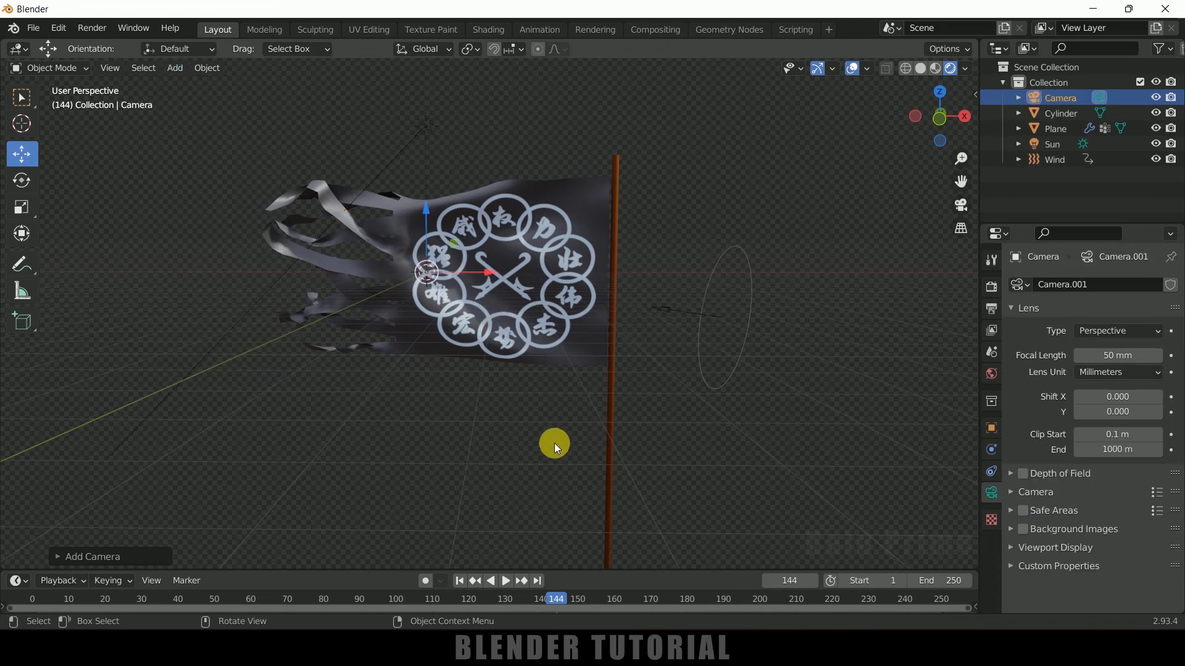
key("ctrl+alt+KP_0")
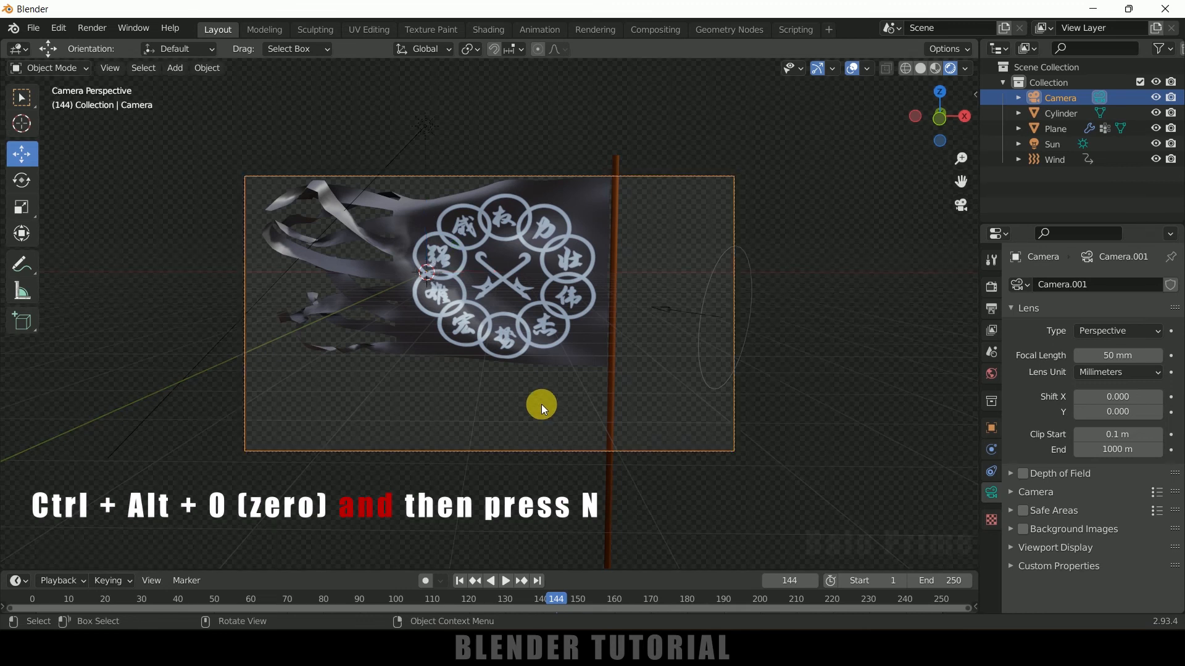
Step: Lock the camera to the view and reframe it farther back so the whole flag fits with space around it
key("n")
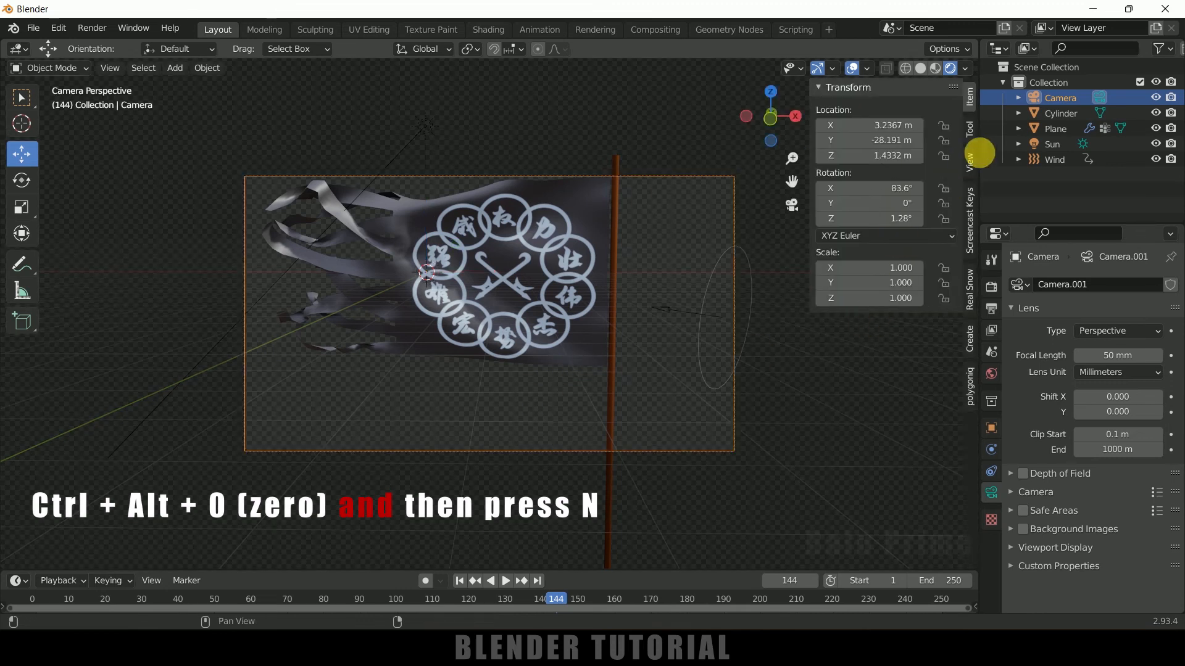
left_click(971, 162)
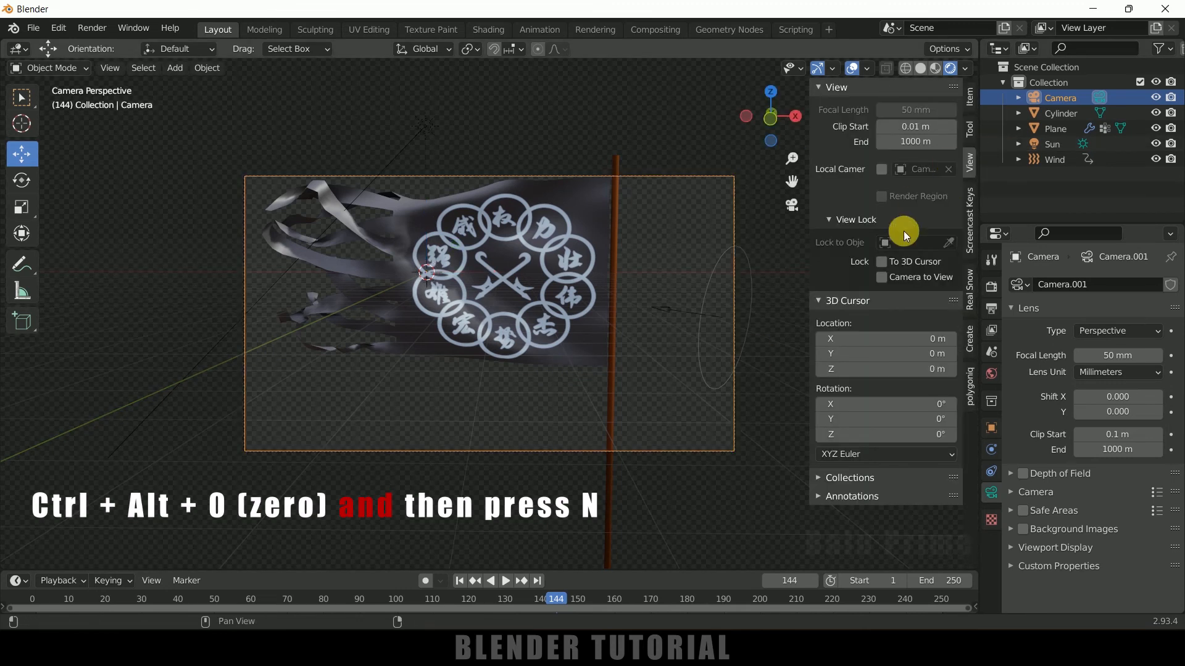
left_click(883, 276)
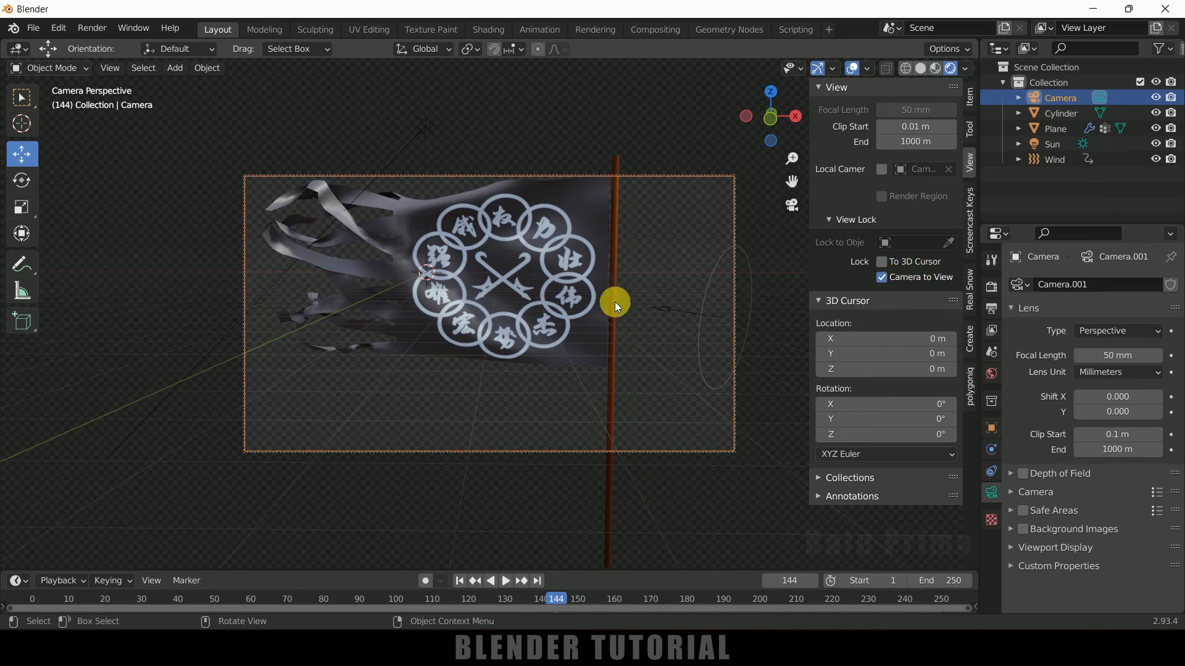
scroll(624, 314, "down", 3)
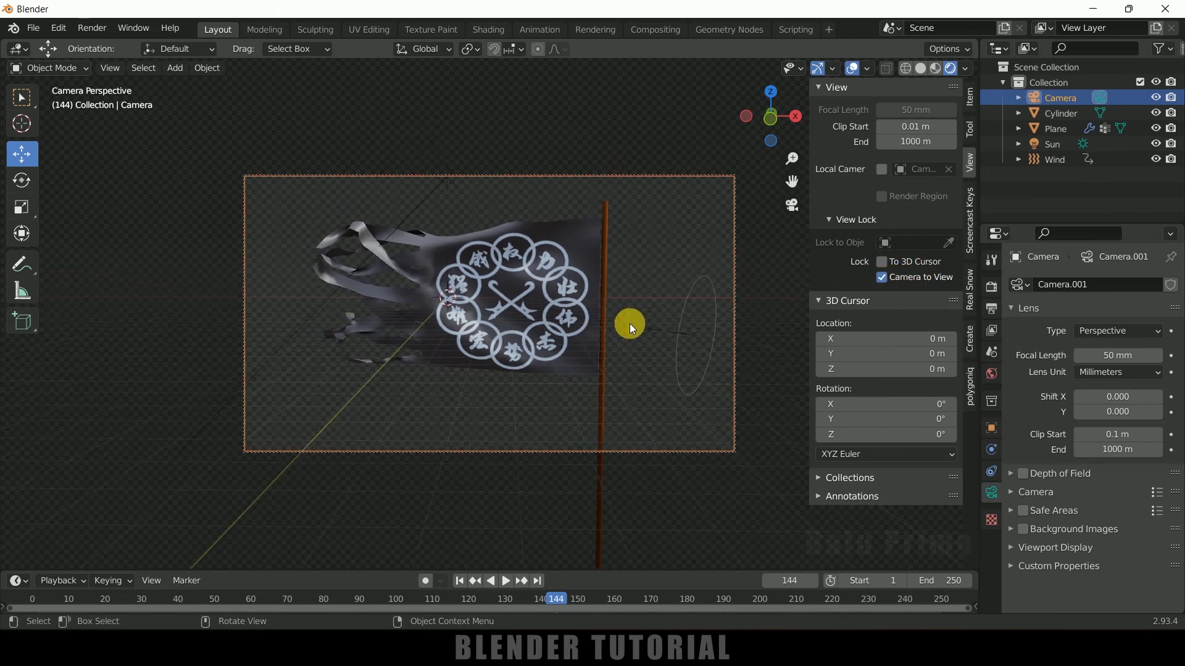
mouse_move(629, 322)
middle_mouse_down()
mouse_move(624, 296)
mouse_move(623, 306)
middle_mouse_up()
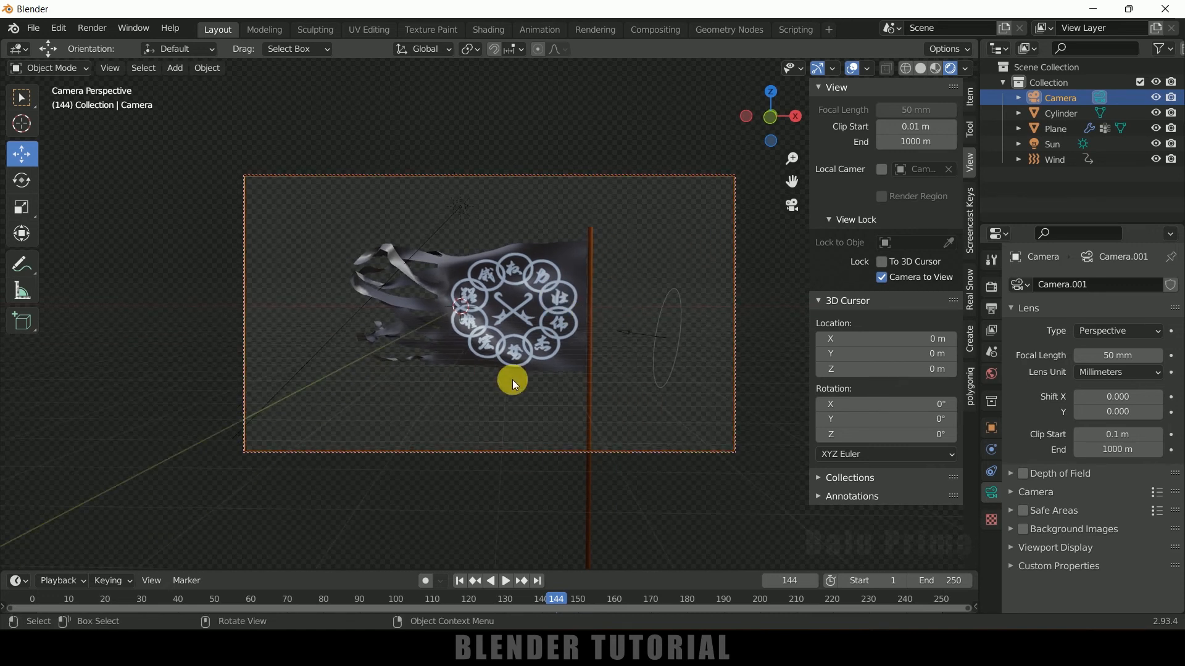
Step: Enable Render Region and Crop to Render Region in the output dimensions
left_click(993, 310)
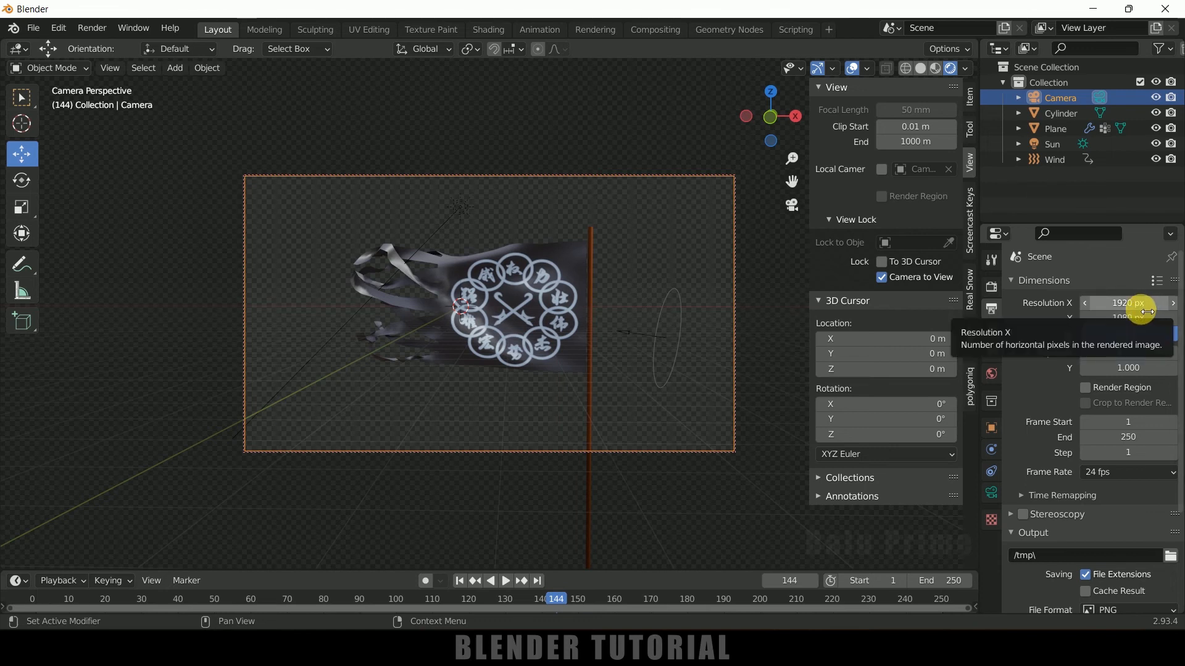
scroll(1024, 383, "down", 2)
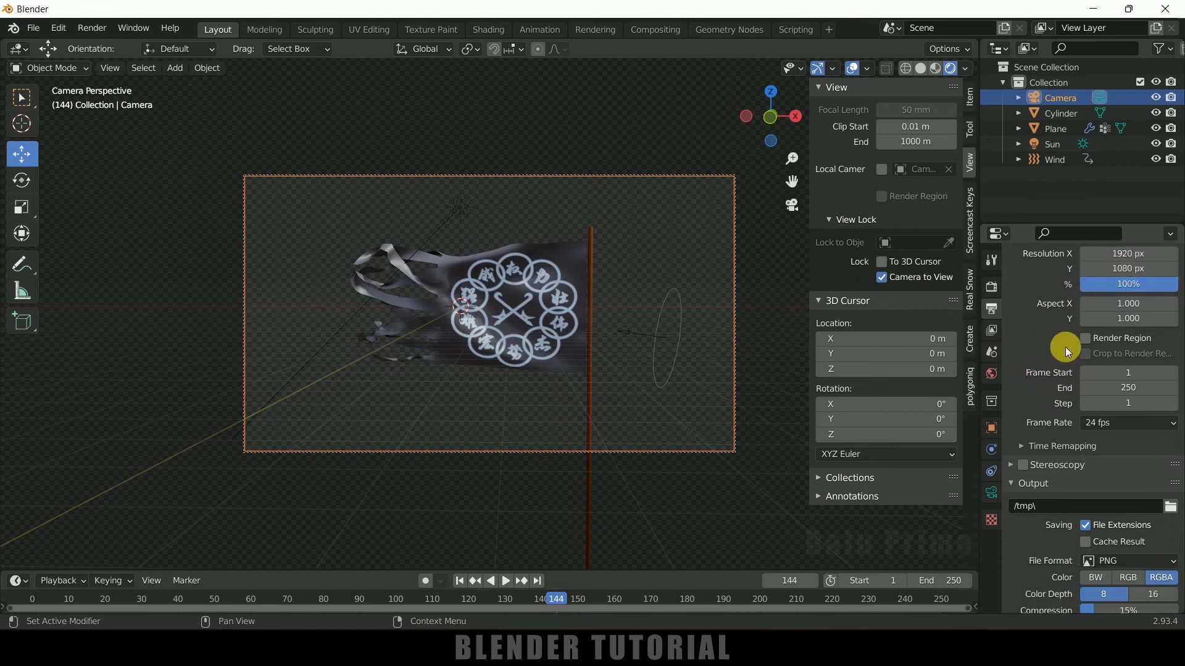
left_click(1085, 339)
left_click(1083, 354)
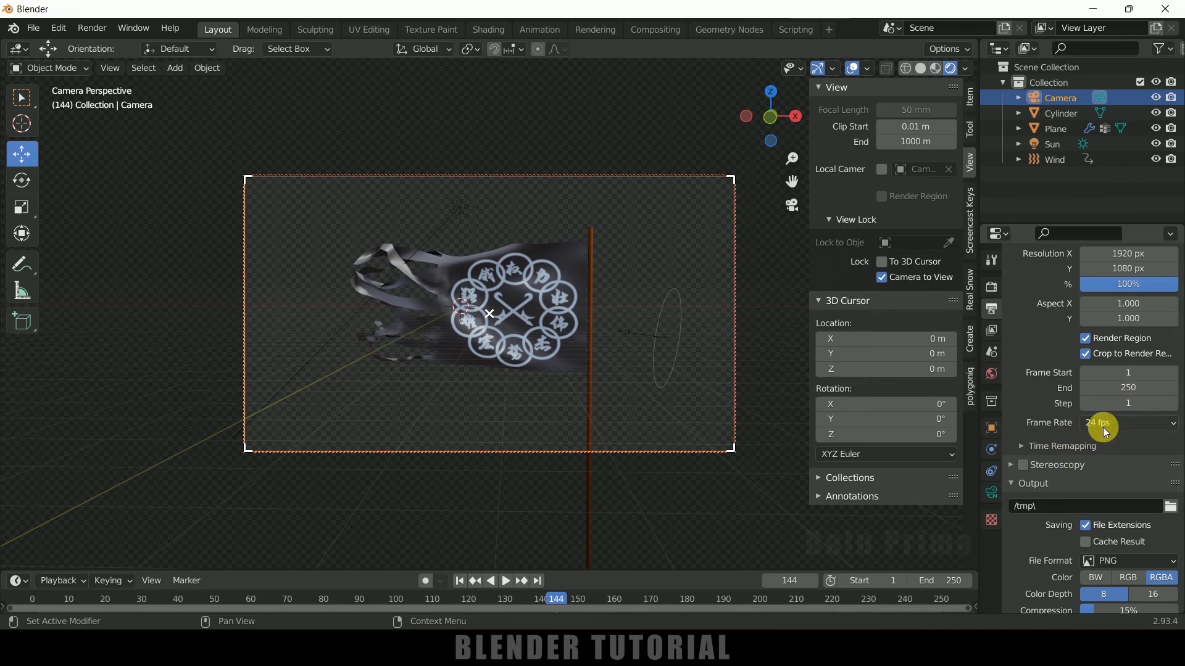
Step: Set the frame rate to 30 fps and the render output folder to D:\youtube\shang chi\New Folder\
left_click(1115, 424)
left_click(1116, 500)
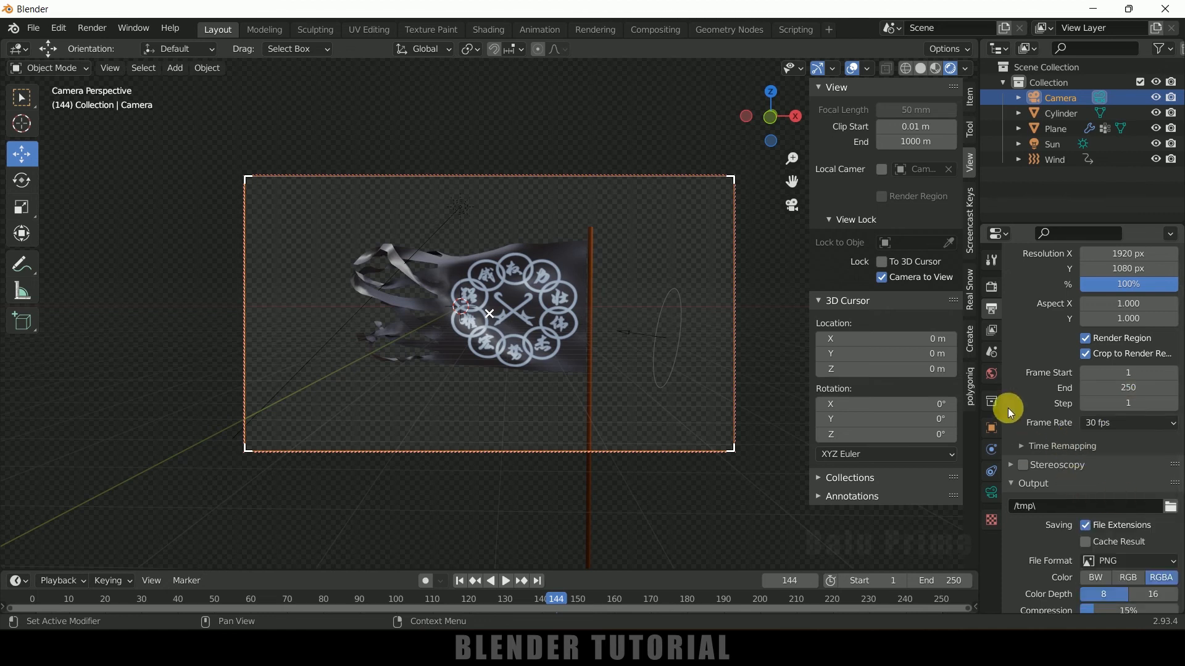
scroll(1102, 477, "down", 1)
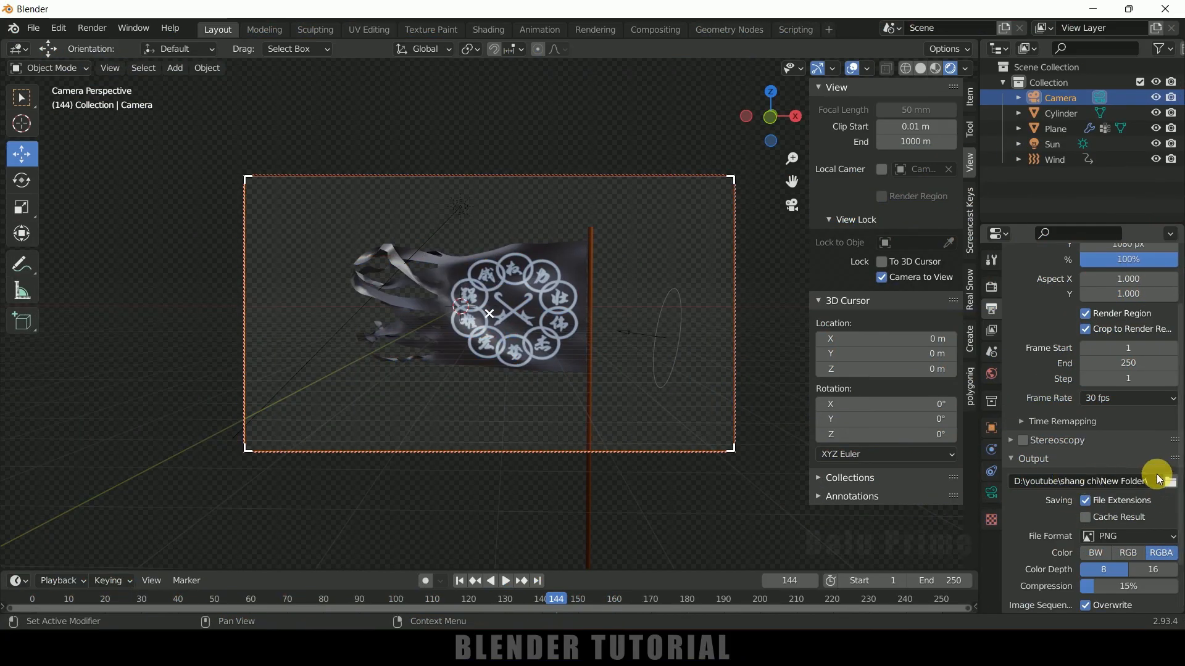
Step: Set the render output file format to JPEG and raise its quality
scroll(1043, 505, "down", 2)
left_click(1111, 477)
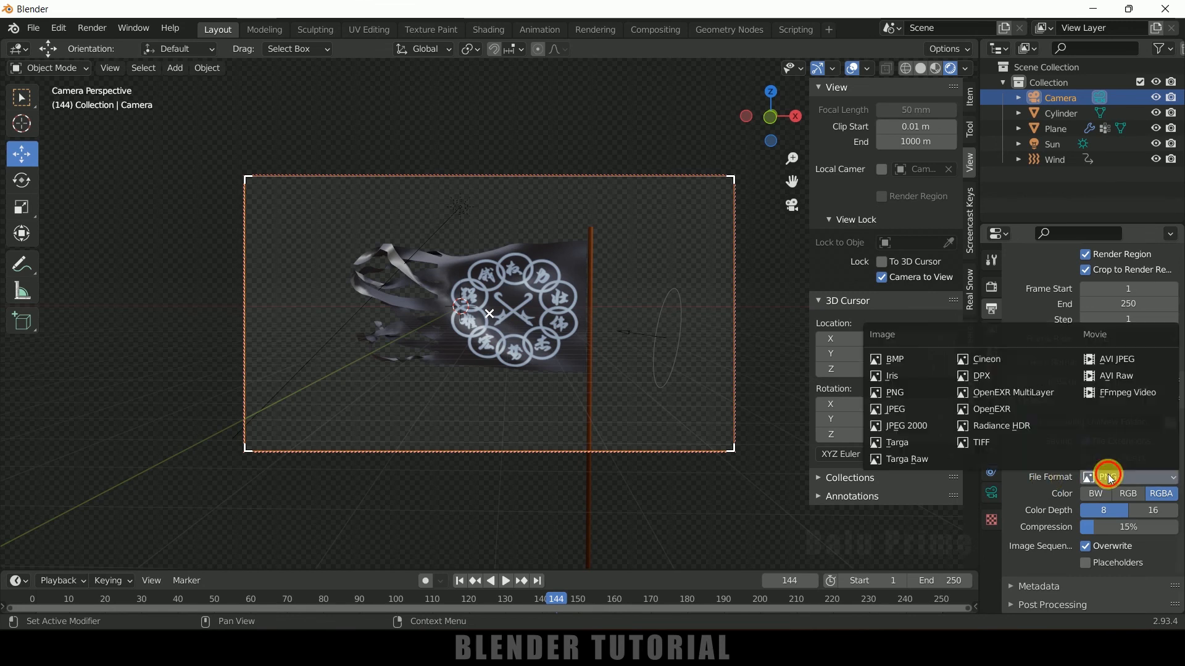
left_click(901, 403)
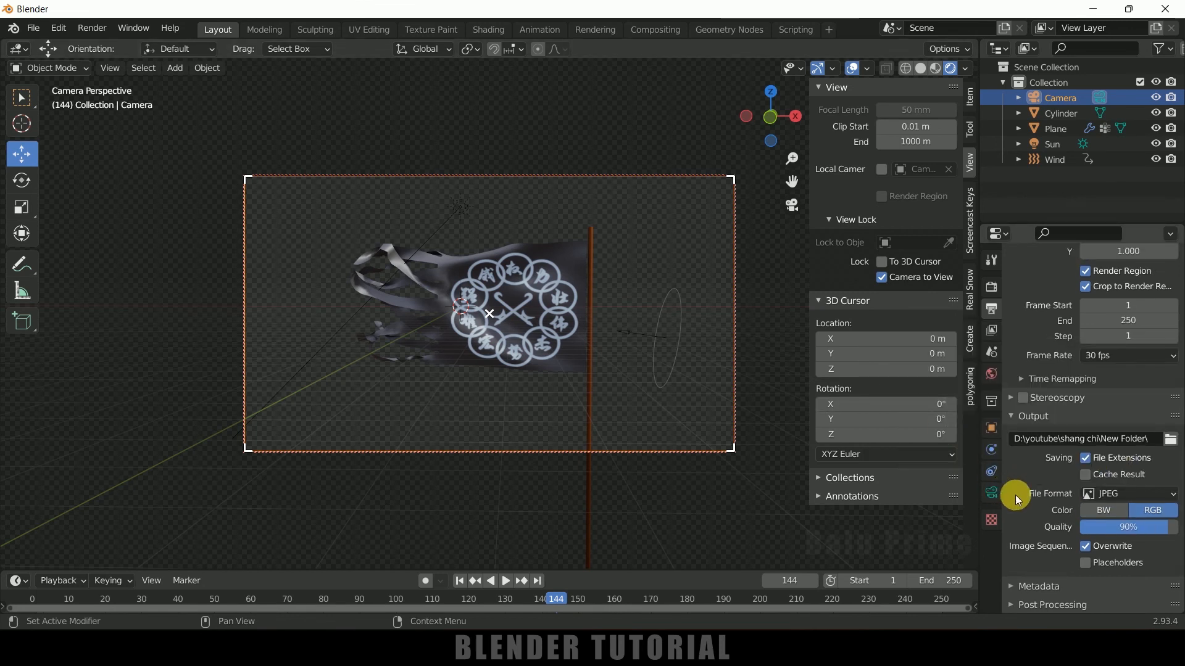
left_click_drag(1115, 531, 1177, 528)
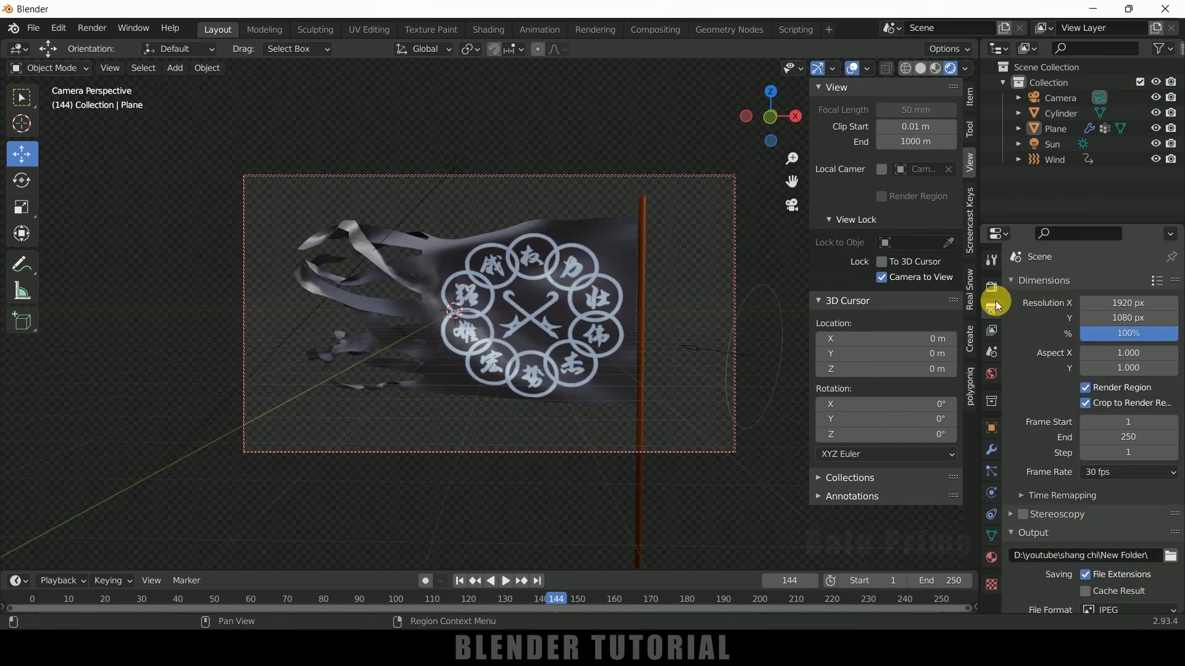
left_click(991, 287)
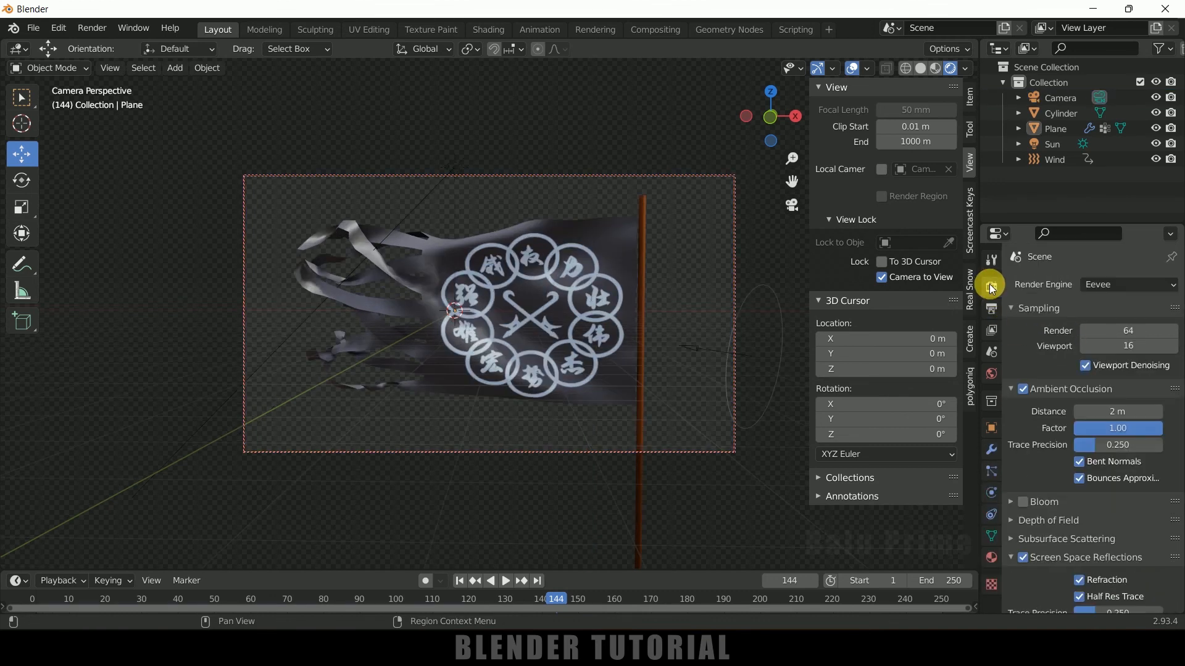
left_click(993, 306)
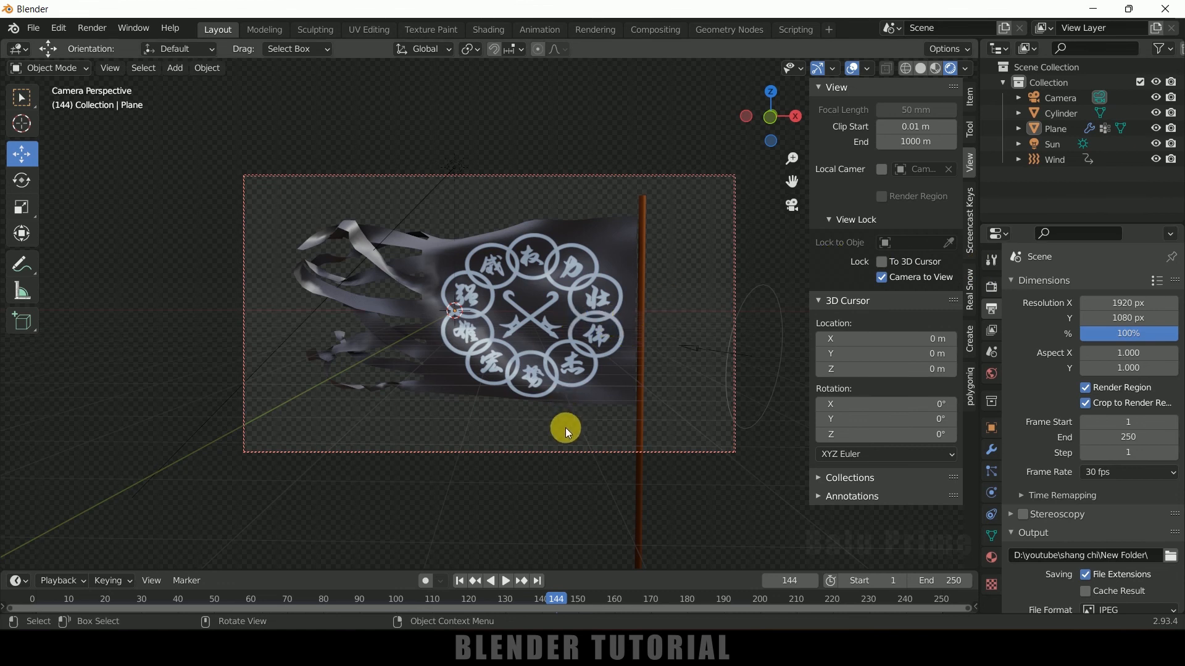
Step: Add Collision physics to the flag pole cylinder
left_click(647, 201)
left_click(647, 216)
left_click(992, 491)
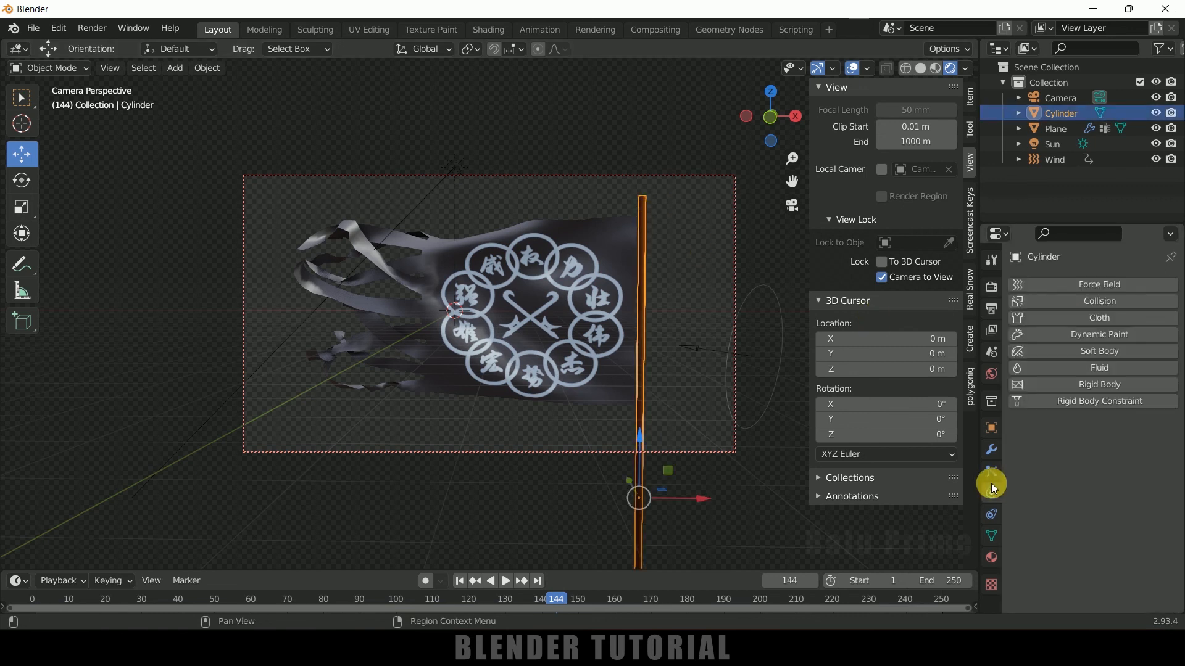
left_click(1092, 301)
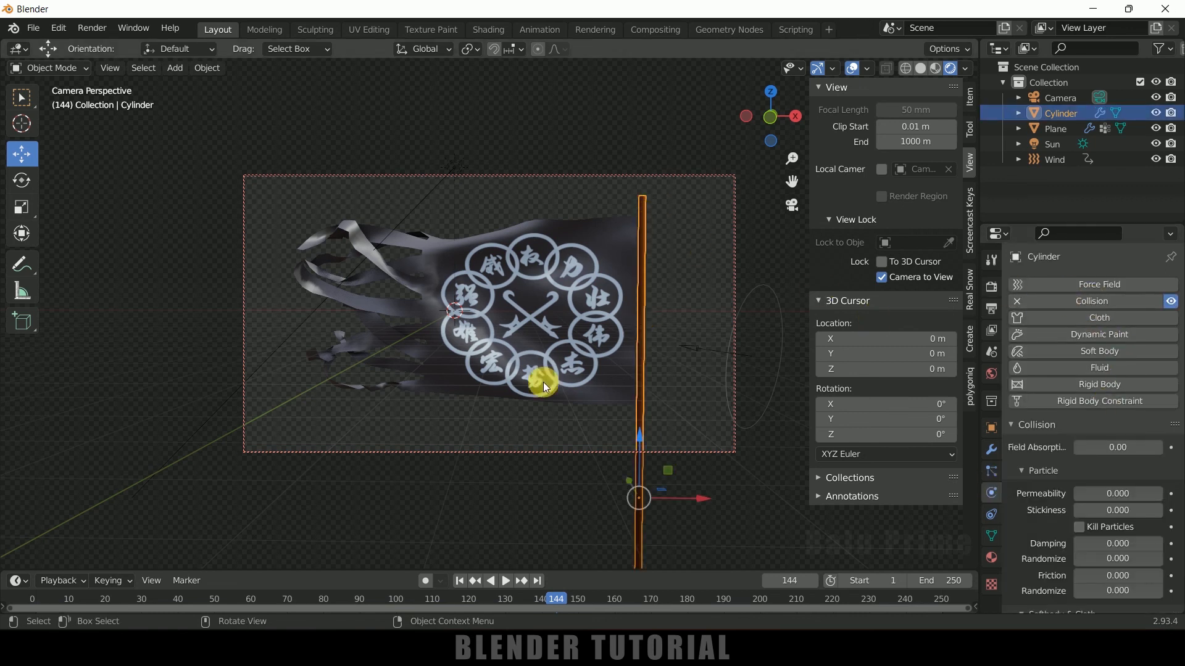
Step: Bake the flag plane's cloth simulation cache for frames 1 to 250
left_click(532, 344)
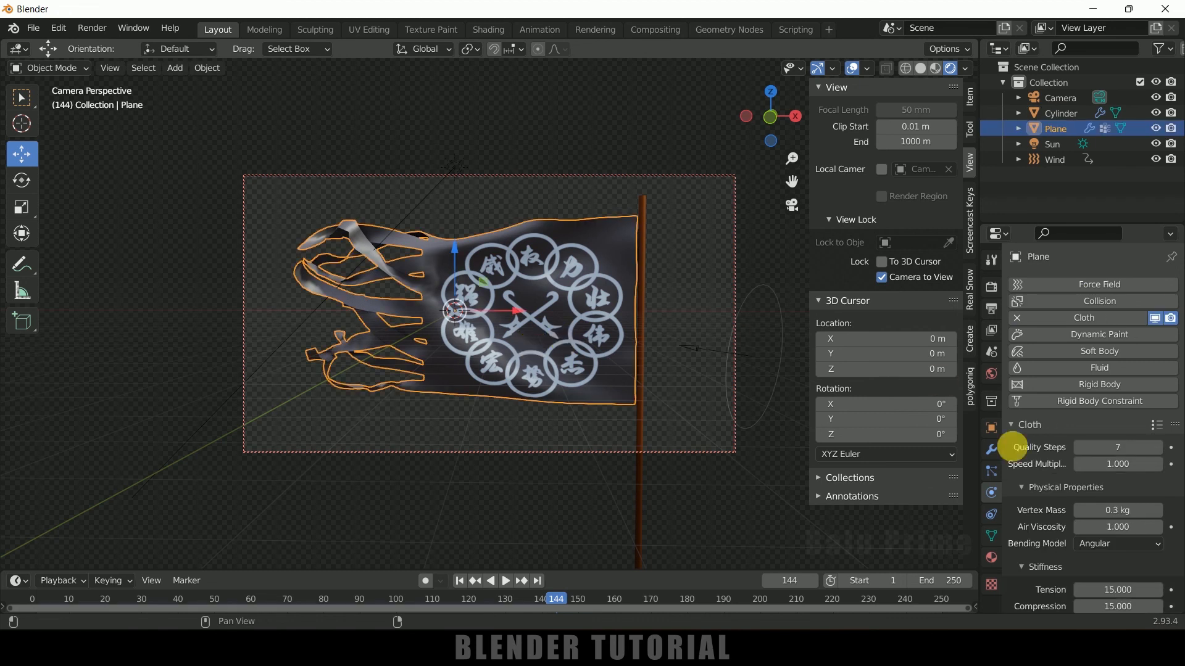
scroll(1005, 501, "down", 3)
scroll(1029, 512, "down", 10)
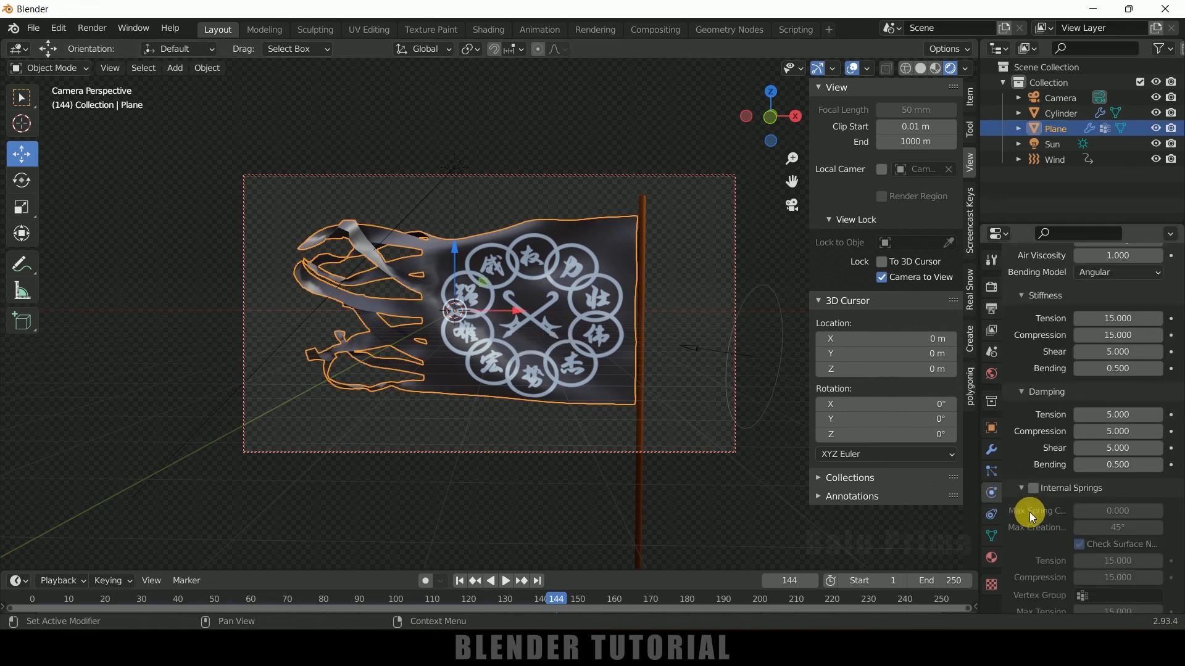
scroll(1029, 513, "down", 5)
left_click(1019, 413)
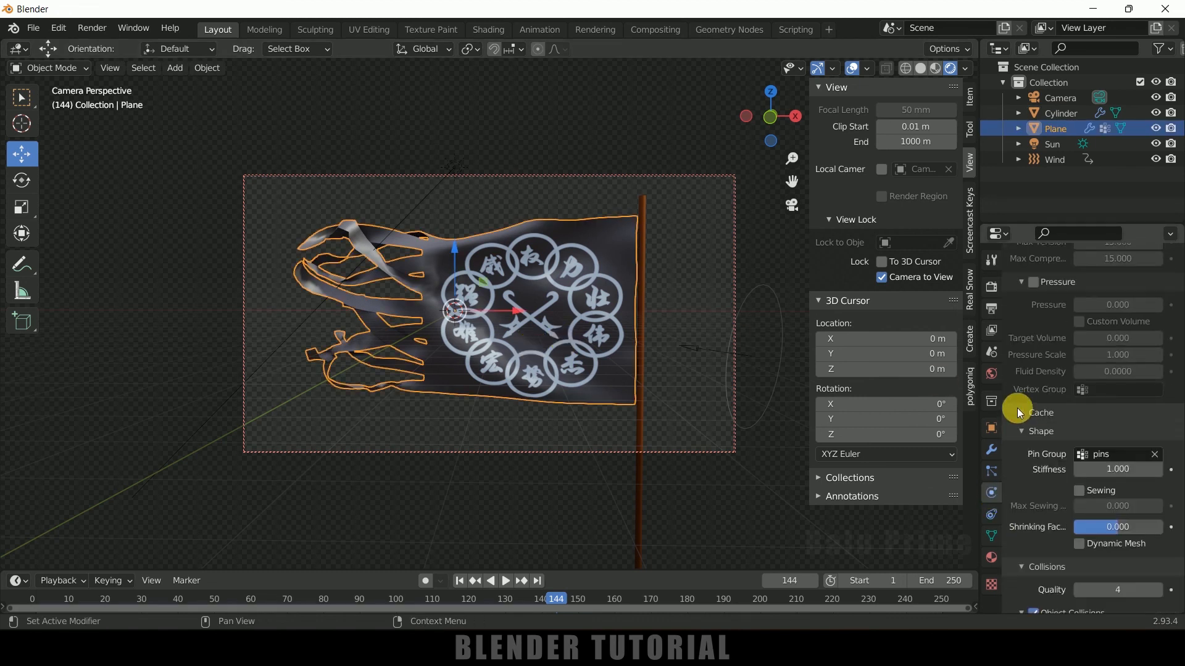
left_click(1018, 412)
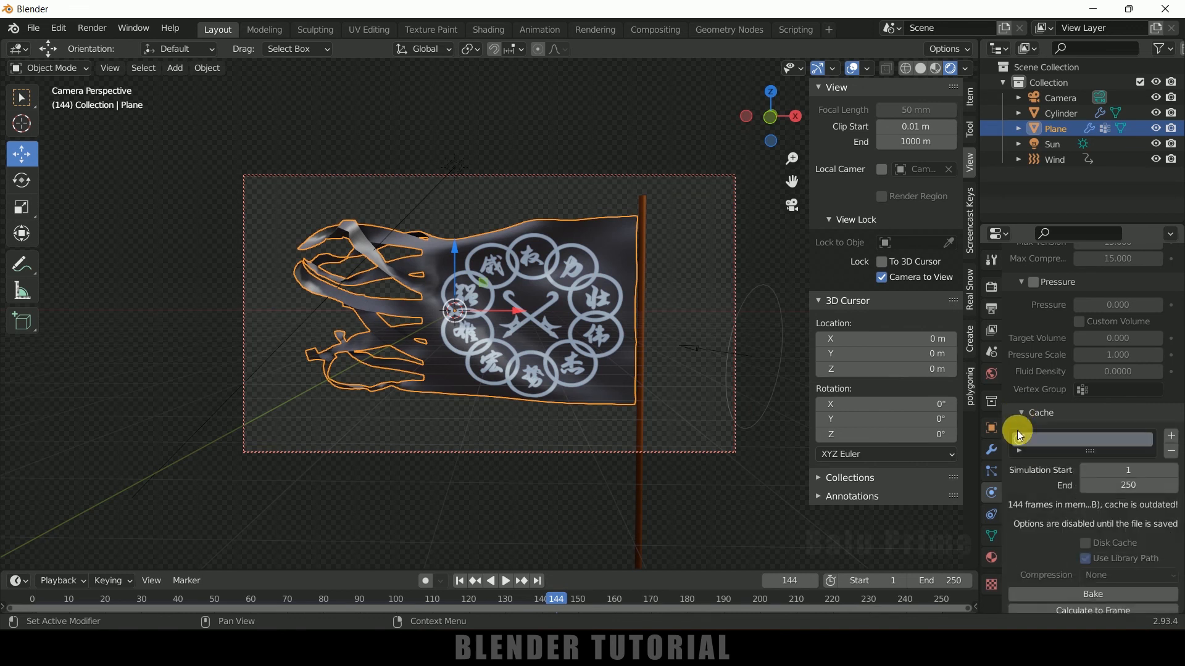
scroll(1021, 477, "down", 3)
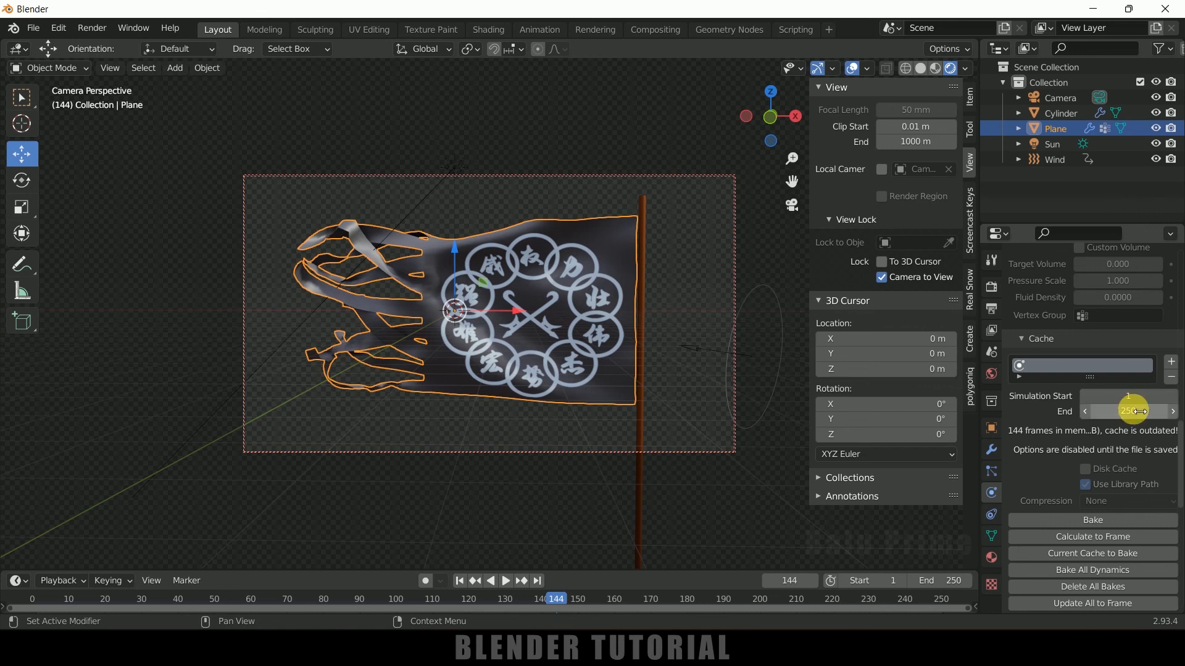
scroll(1061, 457, "down", 2)
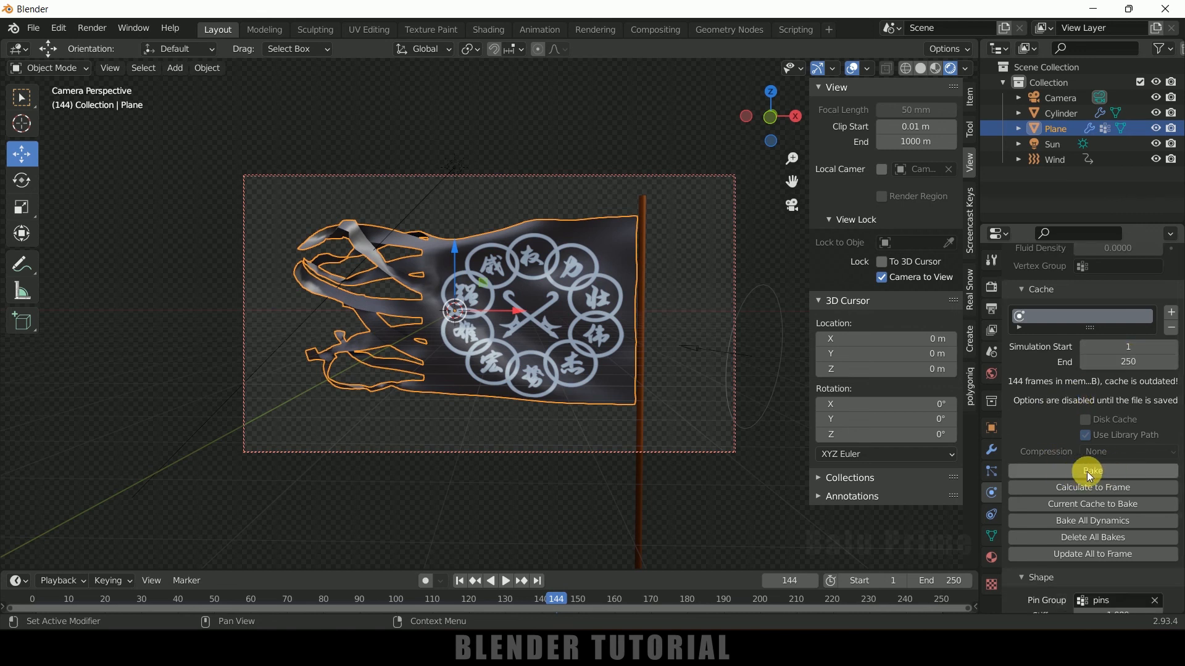
left_click(1099, 469)
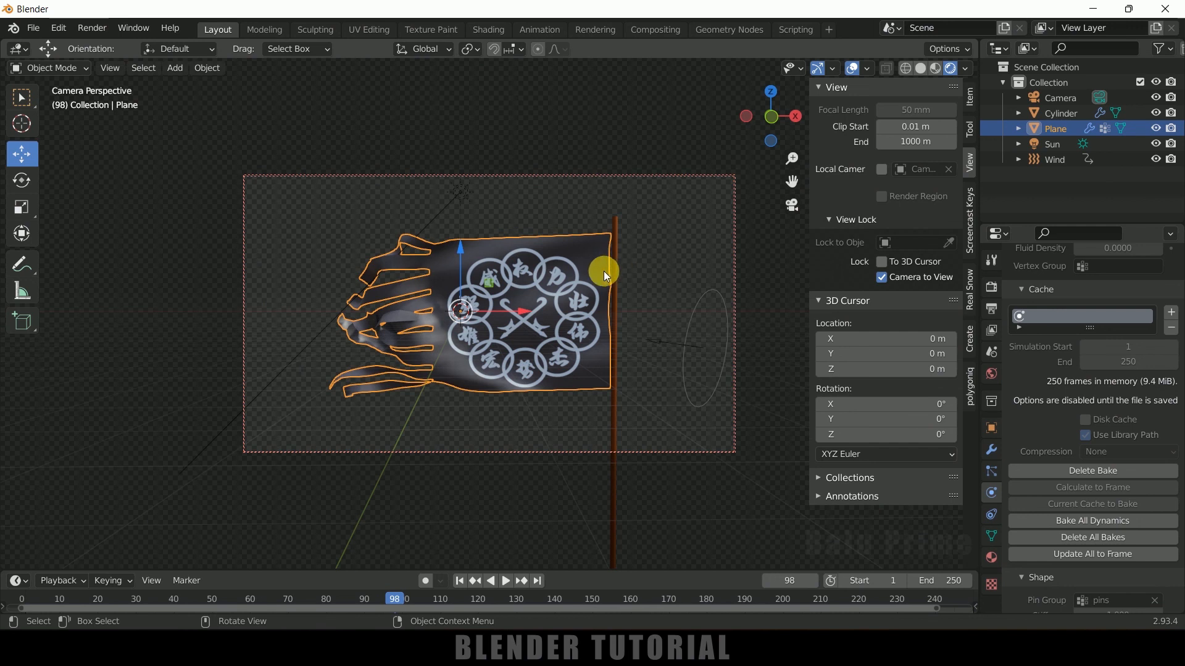
Step: Render the flag animation from the camera
left_click(96, 29)
left_click(130, 62)
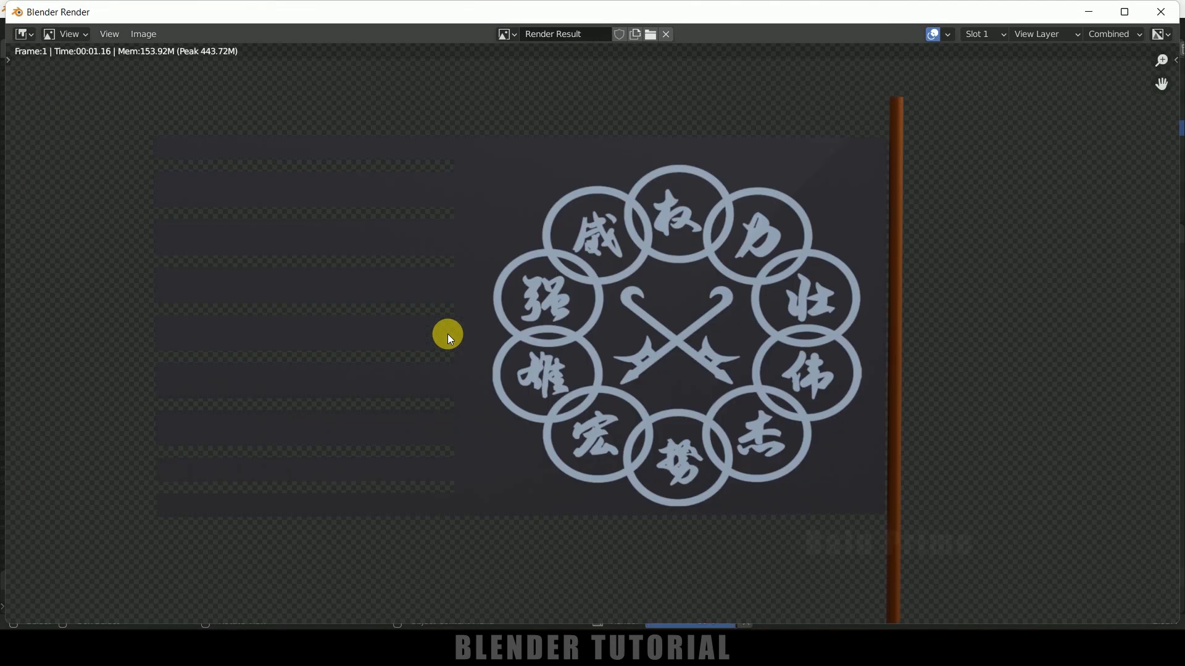